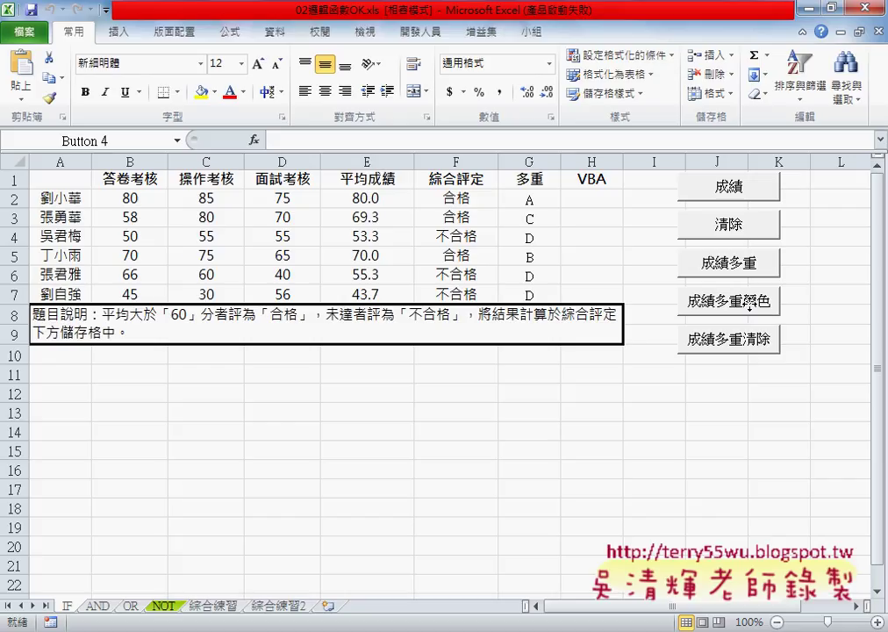
Step: Bring up the Assign Macro (指定巨集) dialog for the 成績多重顏色 button
{"action": "right_click", "coordinate": [751, 310]}
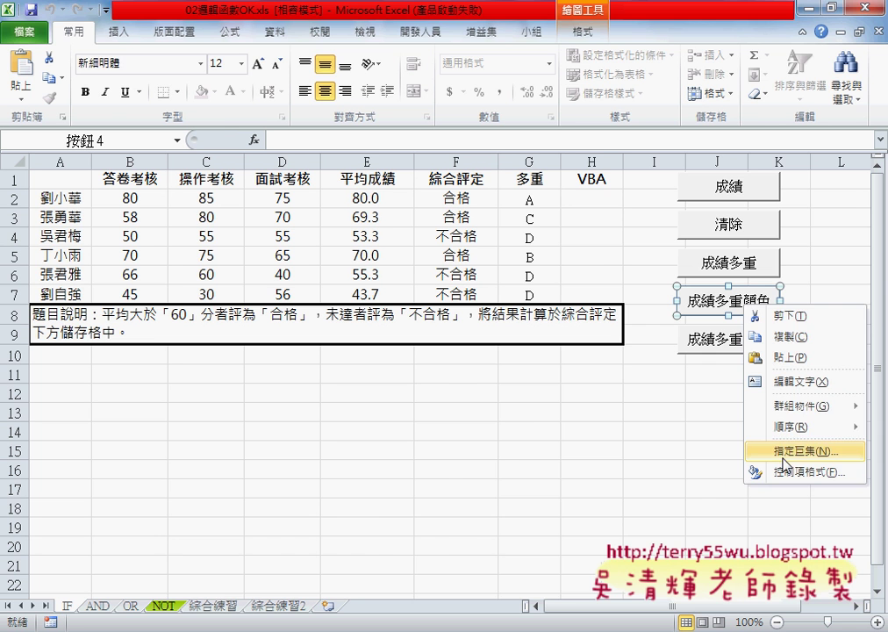
{"action": "left_click", "coordinate": [781, 451]}
Step: Open the 成績多重顏色 macro code, move the editor aside, and return to the grade sheet
{"action": "left_click", "coordinate": [847, 351]}
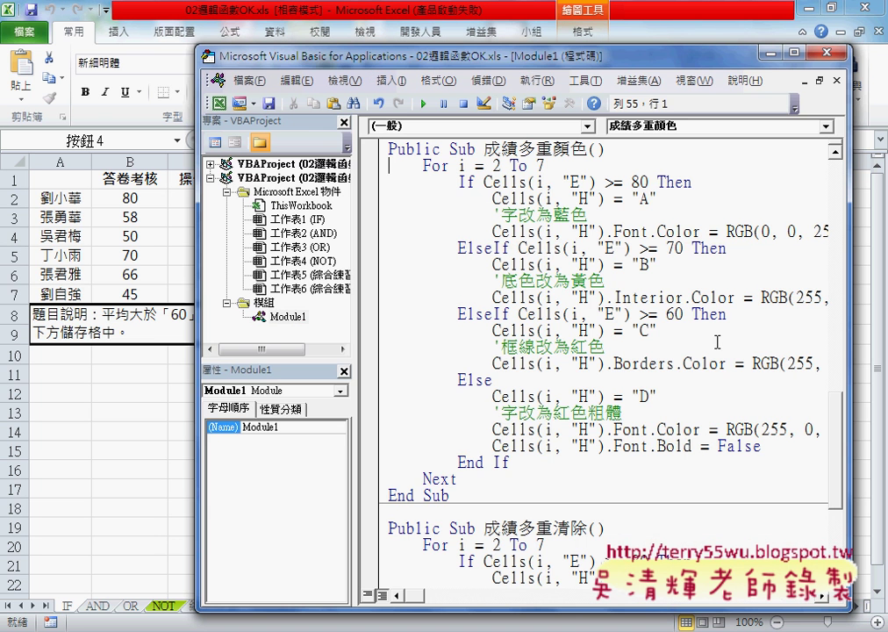
{"action": "left_click_drag", "start_coordinate": [577, 70], "coordinate": [500, 147]}
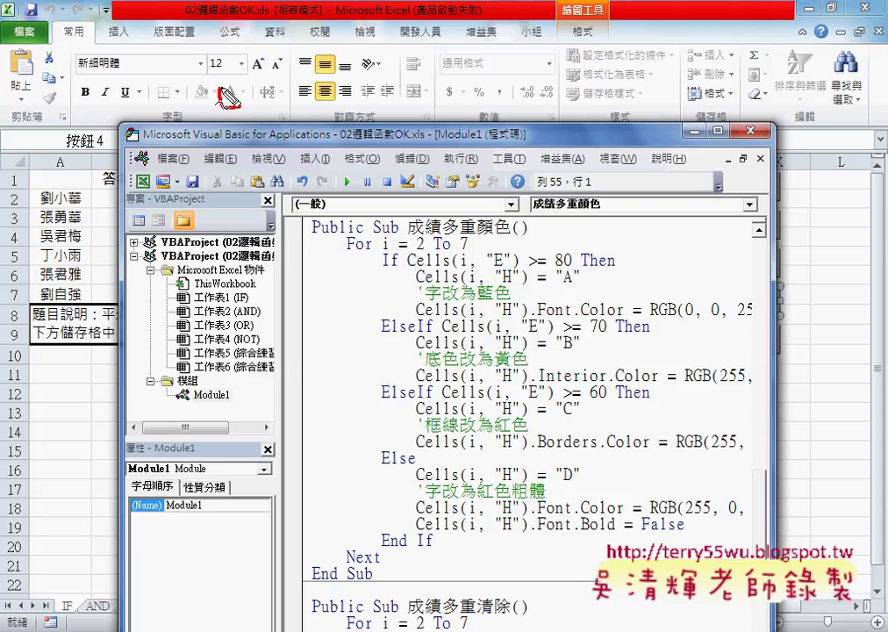
{"action": "left_click_drag", "start_coordinate": [204, 83], "coordinate": [161, 81]}
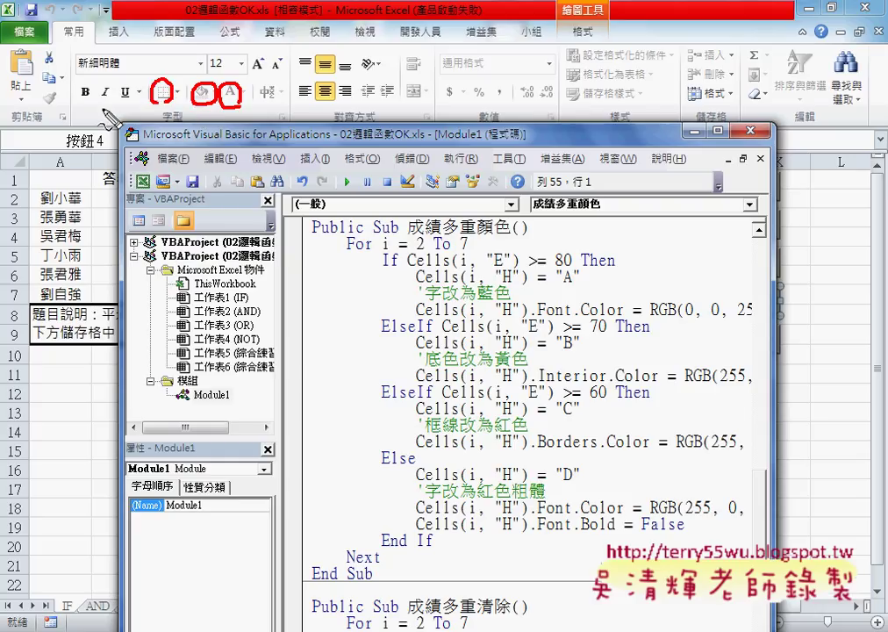
{"action": "left_click_drag", "start_coordinate": [85, 80], "coordinate": [98, 88]}
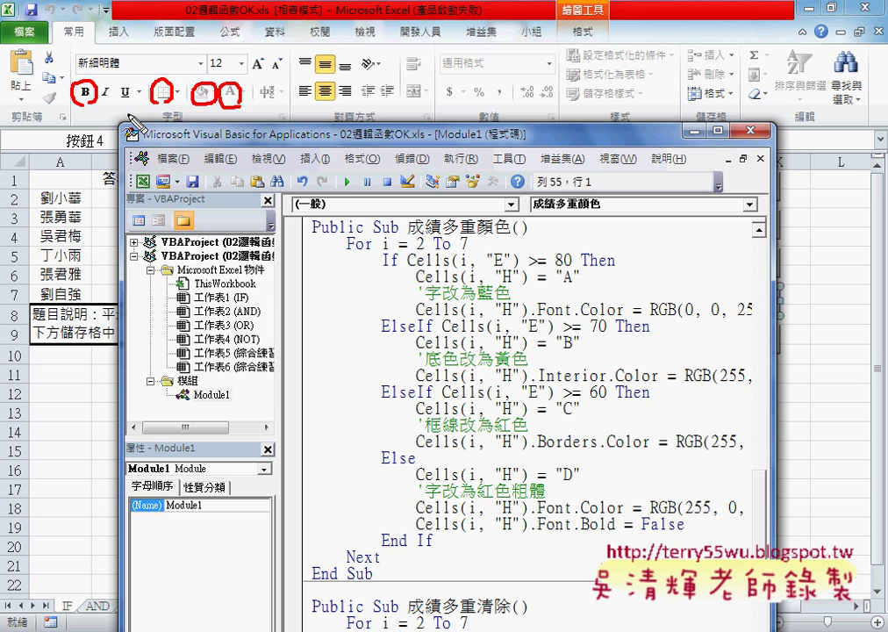
{"action": "key", "text": "Escape"}
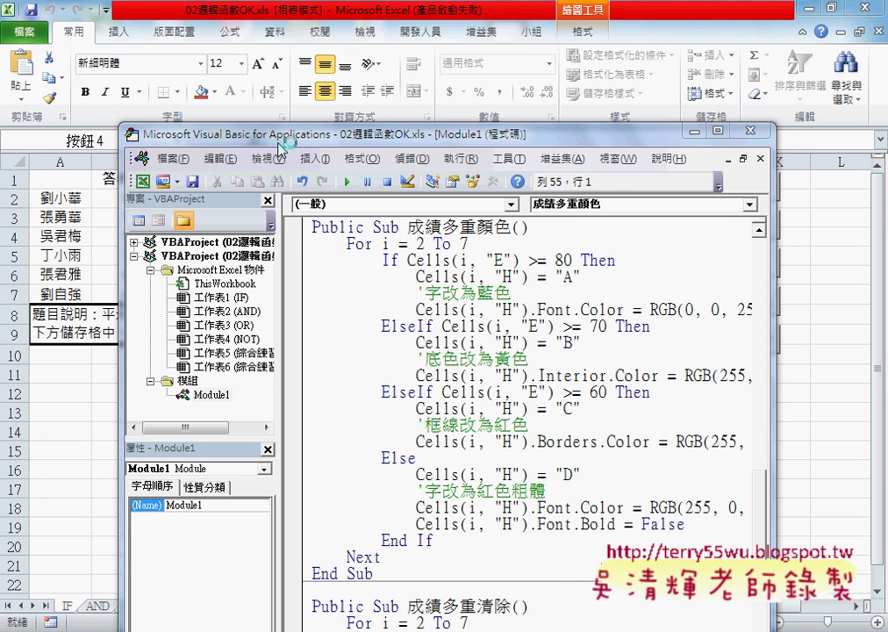
{"action": "left_click", "coordinate": [827, 338]}
Step: Run the 成績多重顏色 macro and inspect grades in H2, H5, H3, H4, checking D's bold
{"action": "left_click", "coordinate": [760, 313]}
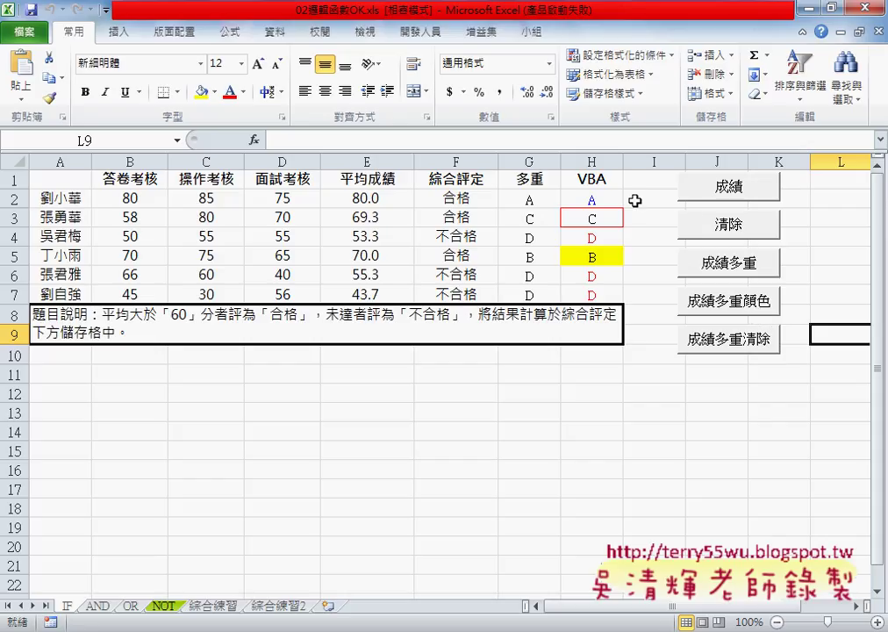
{"action": "left_click", "coordinate": [610, 200]}
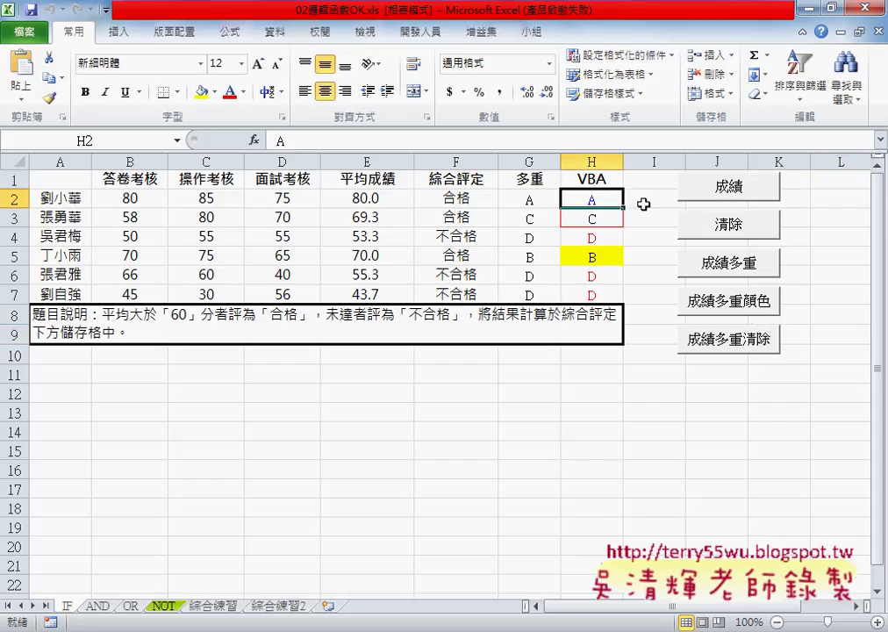
{"action": "left_click", "coordinate": [597, 259]}
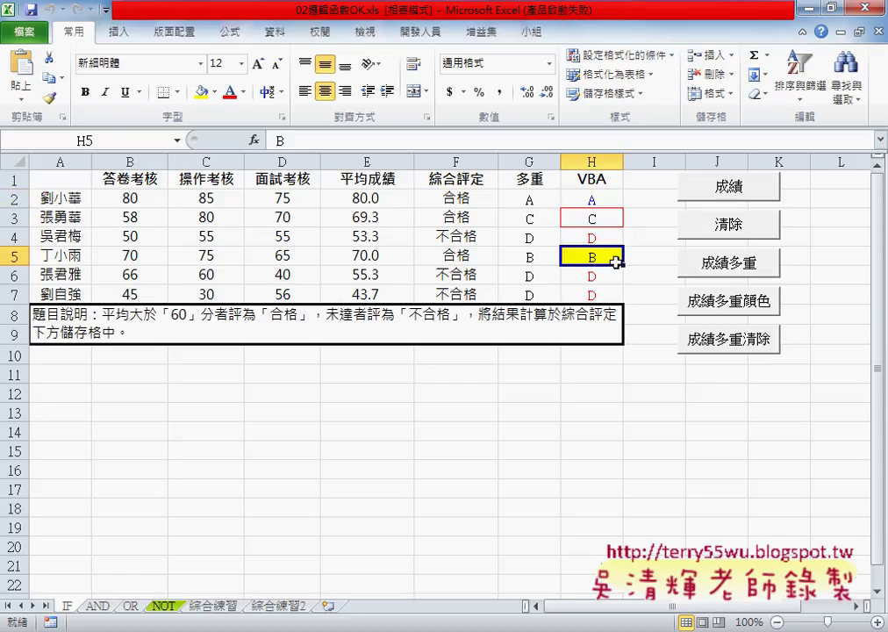
{"action": "left_click", "coordinate": [599, 219]}
{"action": "left_click", "coordinate": [605, 239]}
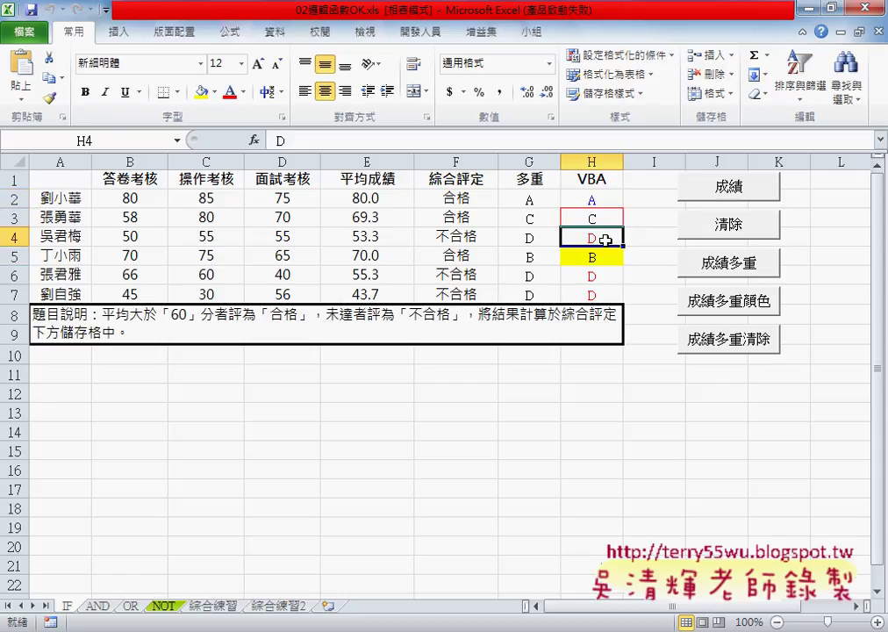
{"action": "left_click", "coordinate": [88, 98]}
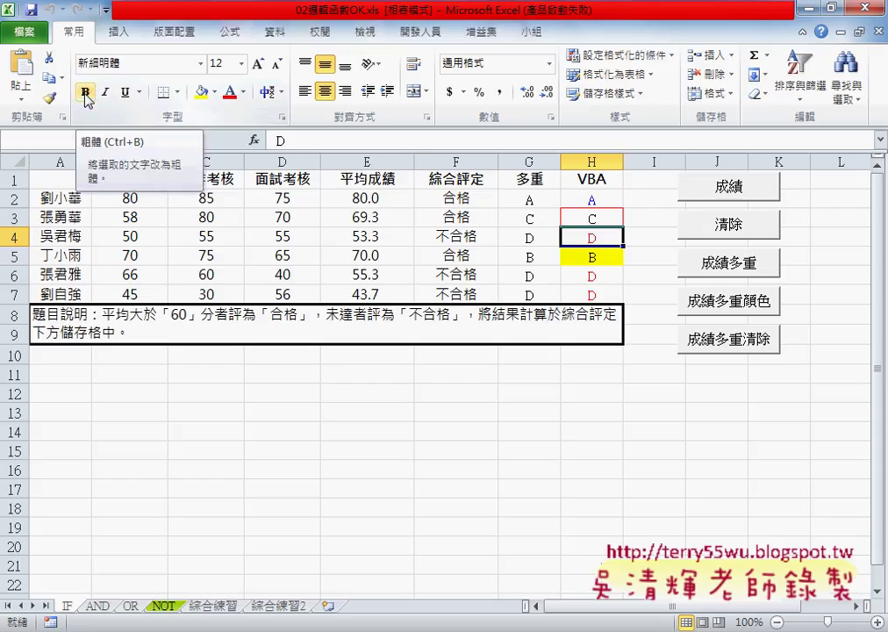
{"action": "left_click", "coordinate": [87, 97]}
Step: Reopen the 成績多重顏色 macro in the VBA editor, moved up-left and widened for full lines
{"action": "right_click", "coordinate": [728, 303]}
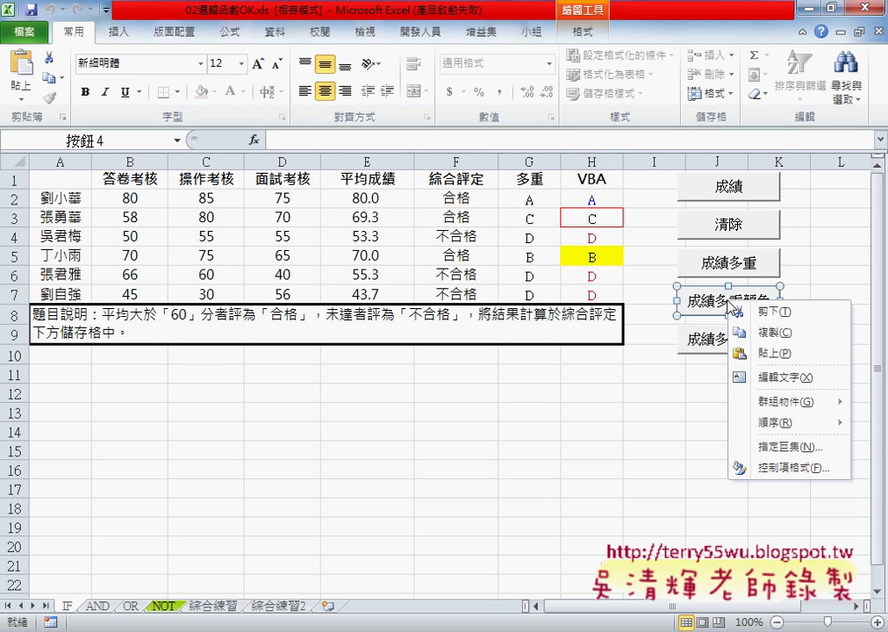
{"action": "left_click", "coordinate": [708, 445]}
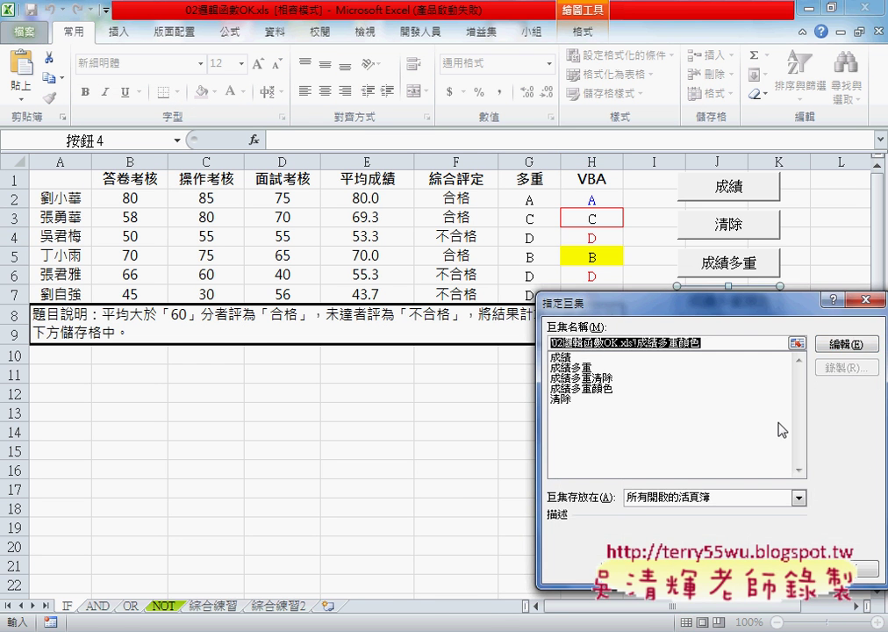
{"action": "left_click", "coordinate": [843, 344]}
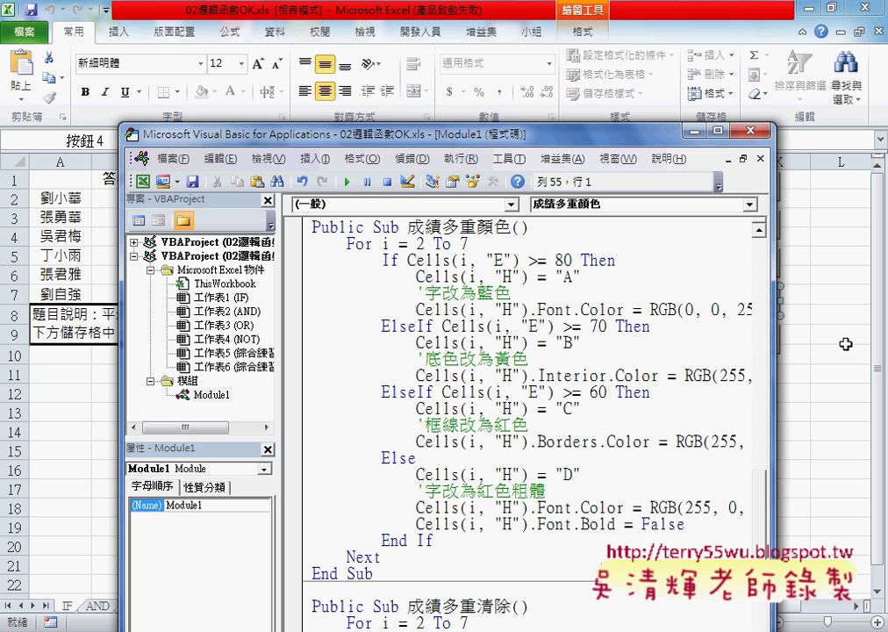
{"action": "left_click_drag", "start_coordinate": [630, 137], "coordinate": [600, 45]}
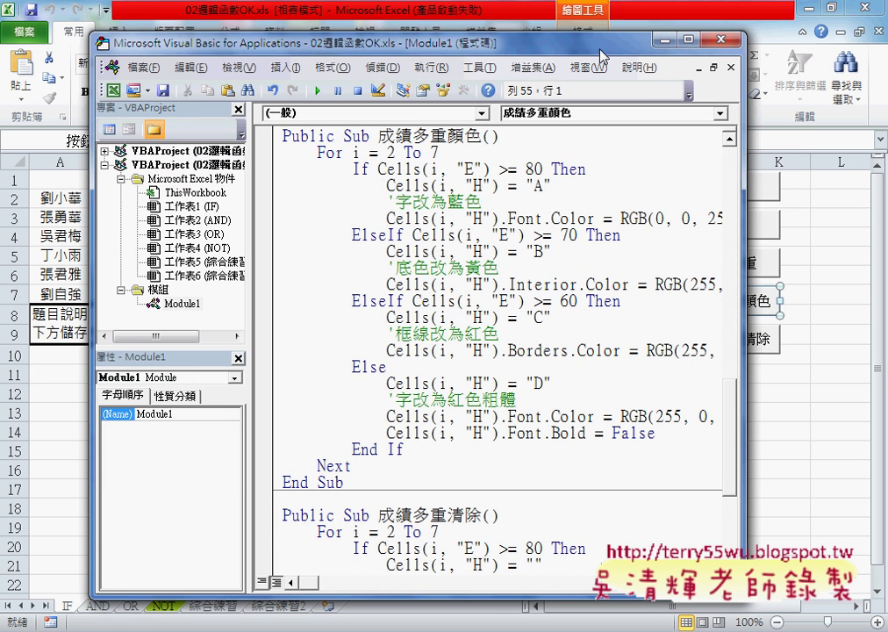
{"action": "left_click_drag", "start_coordinate": [745, 225], "coordinate": [854, 225]}
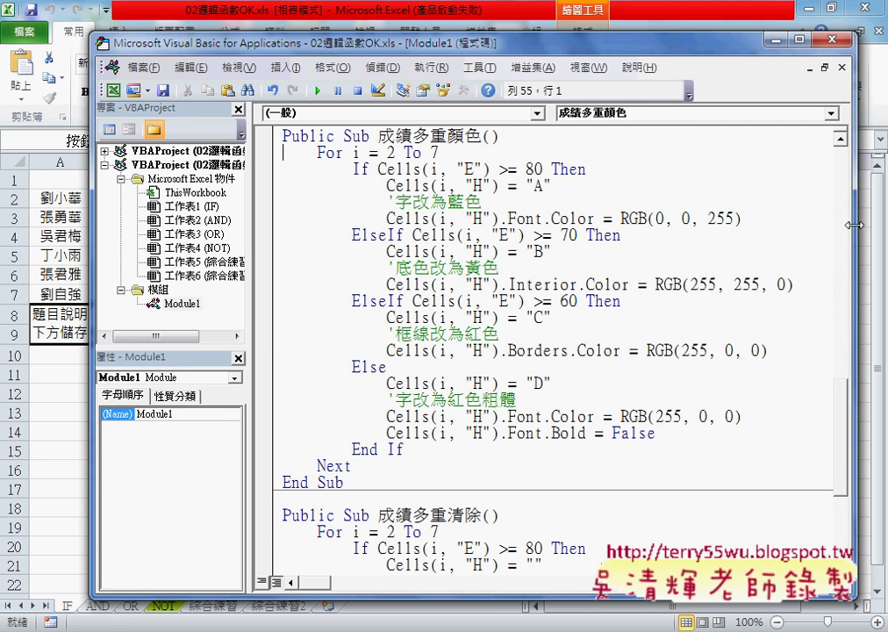
{"action": "left_click_drag", "start_coordinate": [844, 417], "coordinate": [844, 376]}
Step: Delete the dashed separator line above Public Sub 成績多重顏色()
{"action": "left_click", "coordinate": [498, 284]}
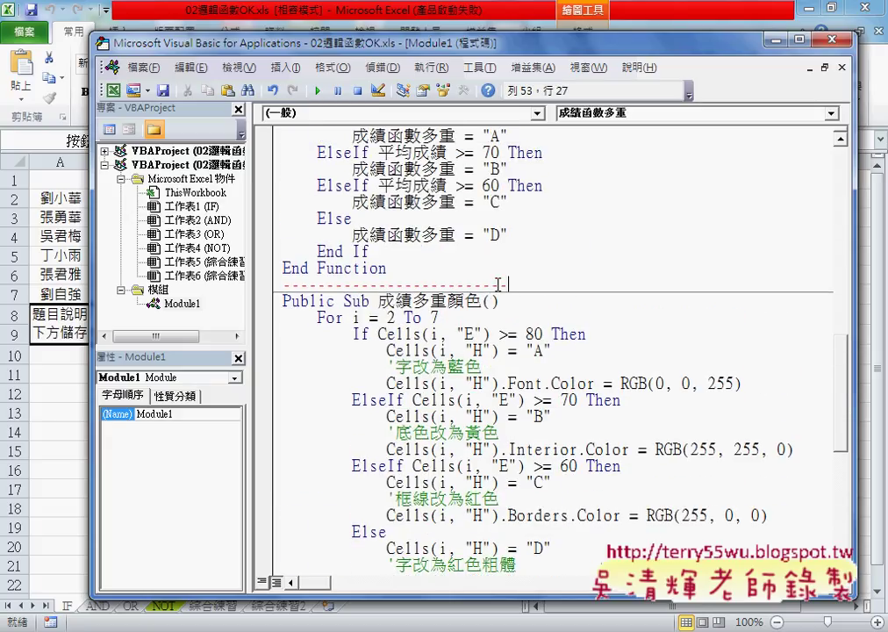
{"action": "left_click_drag", "start_coordinate": [498, 284], "coordinate": [277, 285]}
{"action": "key", "text": "Delete"}
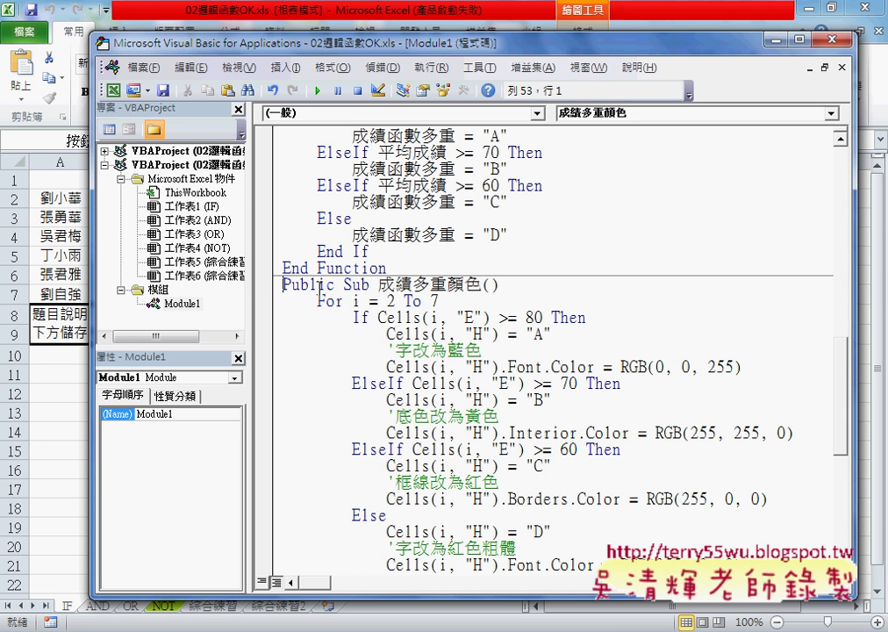
Step: Highlight the 成績多重 procedure above for comparison, then the word 顏色 in the macro name
{"action": "scroll", "coordinate": [320, 286], "scroll_direction": "up", "scroll_amount": 2}
{"action": "scroll", "coordinate": [320, 289], "scroll_direction": "up", "scroll_amount": 3}
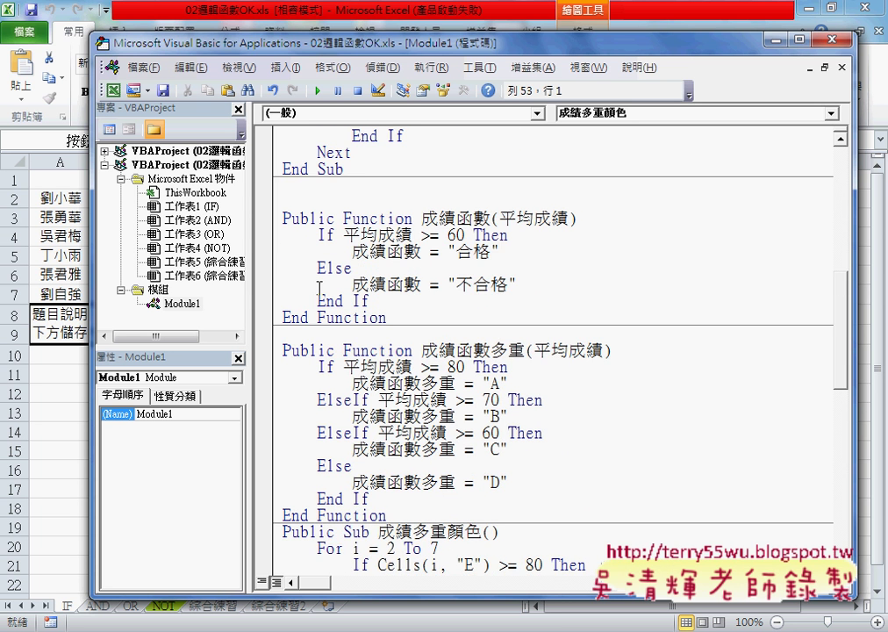
{"action": "scroll", "coordinate": [321, 286], "scroll_direction": "up", "scroll_amount": 2}
{"action": "scroll", "coordinate": [322, 286], "scroll_direction": "up", "scroll_amount": 3}
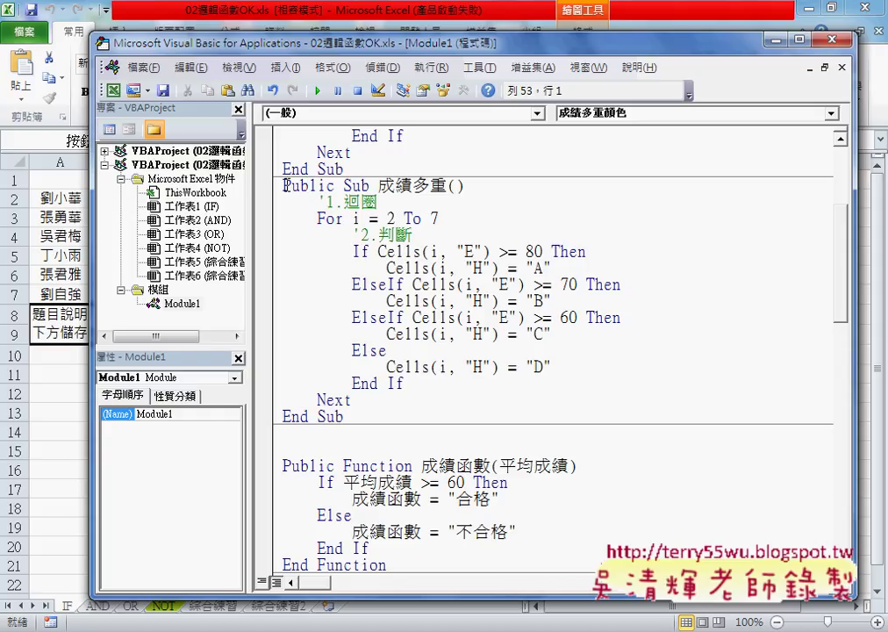
{"action": "left_click_drag", "start_coordinate": [282, 185], "coordinate": [360, 413]}
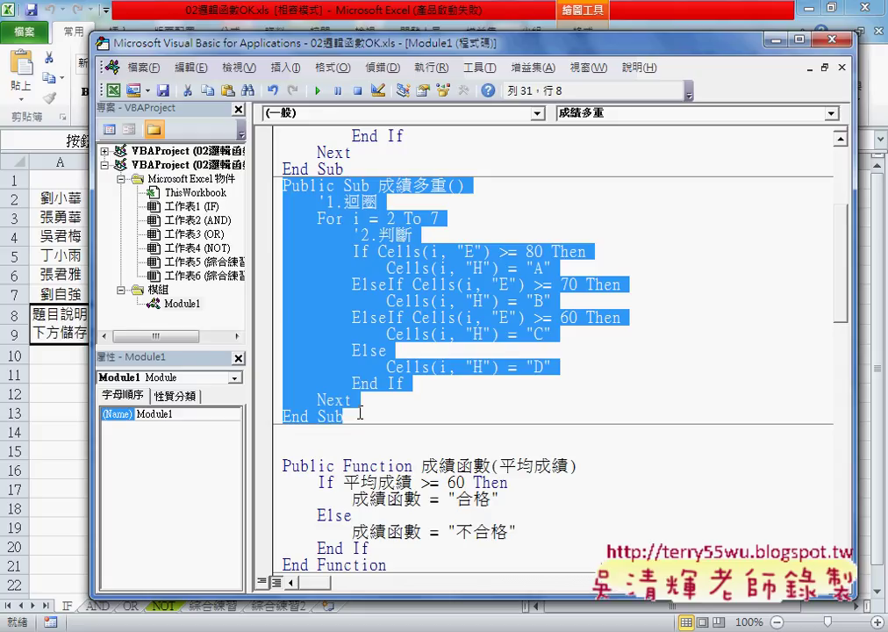
{"action": "scroll", "coordinate": [368, 412], "scroll_direction": "down", "scroll_amount": 6}
{"action": "scroll", "coordinate": [369, 413], "scroll_direction": "down", "scroll_amount": 2}
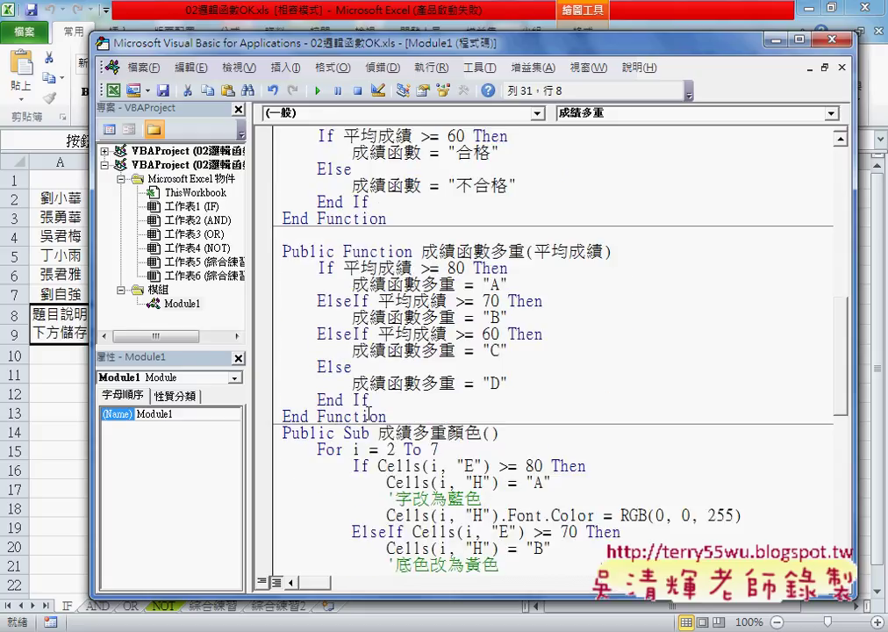
{"action": "scroll", "coordinate": [368, 413], "scroll_direction": "down", "scroll_amount": 3}
{"action": "left_click_drag", "start_coordinate": [453, 337], "coordinate": [480, 341]}
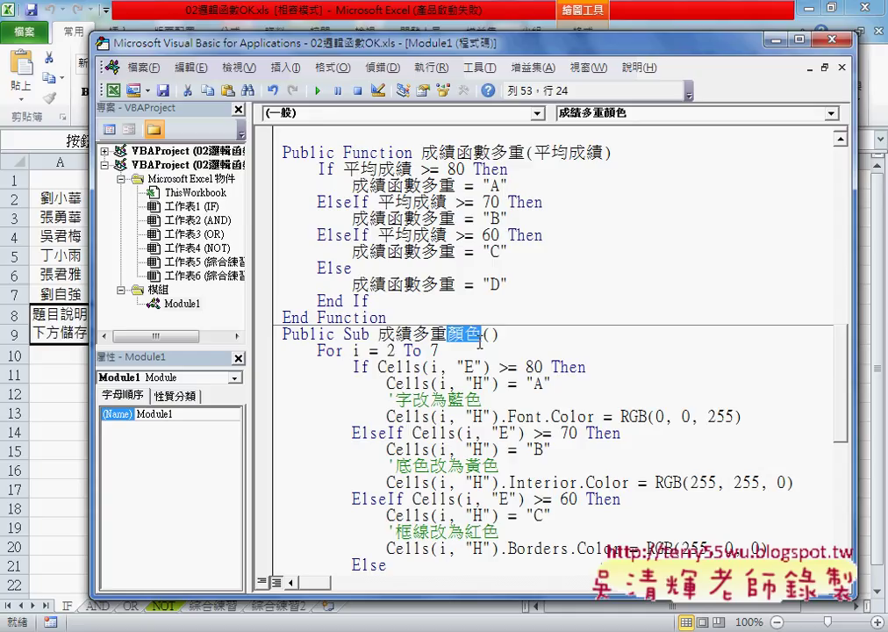
{"action": "scroll", "coordinate": [480, 342], "scroll_direction": "down", "scroll_amount": 1}
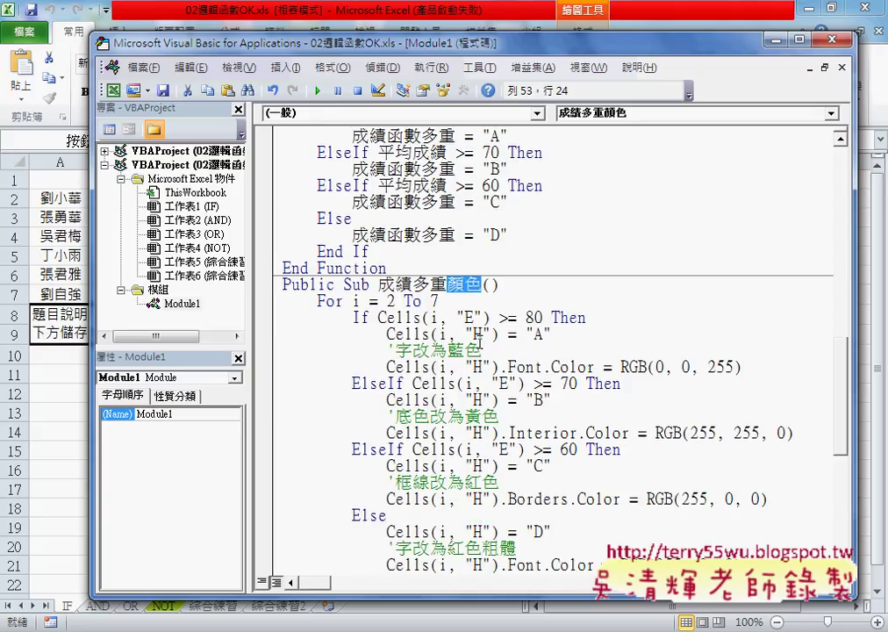
{"action": "scroll", "coordinate": [478, 340], "scroll_direction": "down", "scroll_amount": 1}
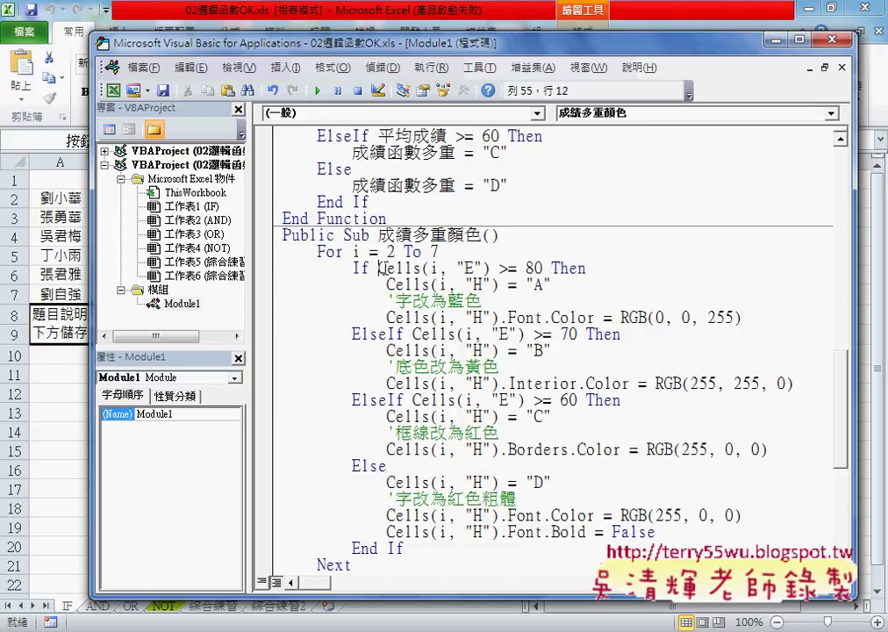
{"action": "left_click_drag", "start_coordinate": [378, 268], "coordinate": [493, 267]}
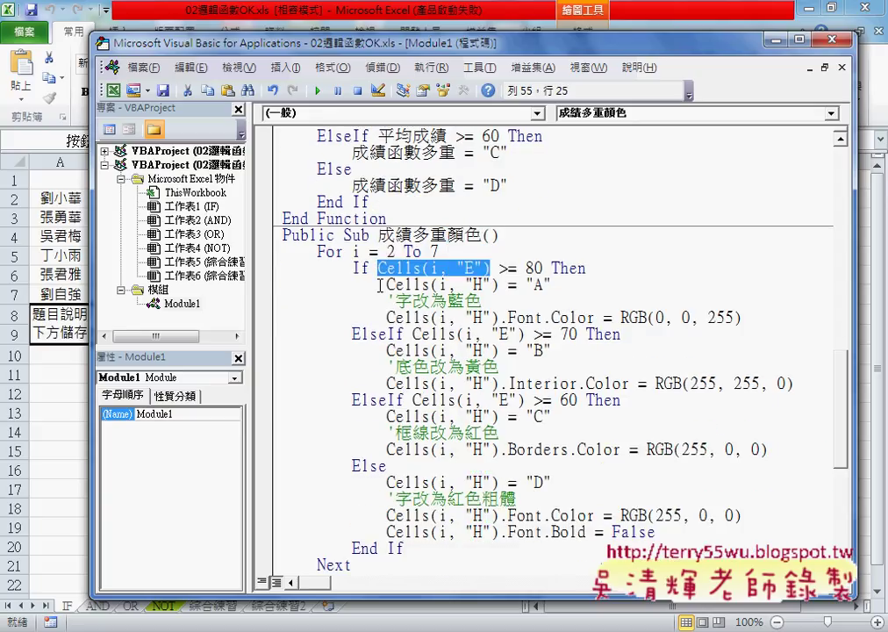
{"action": "left_click_drag", "start_coordinate": [387, 285], "coordinate": [554, 285]}
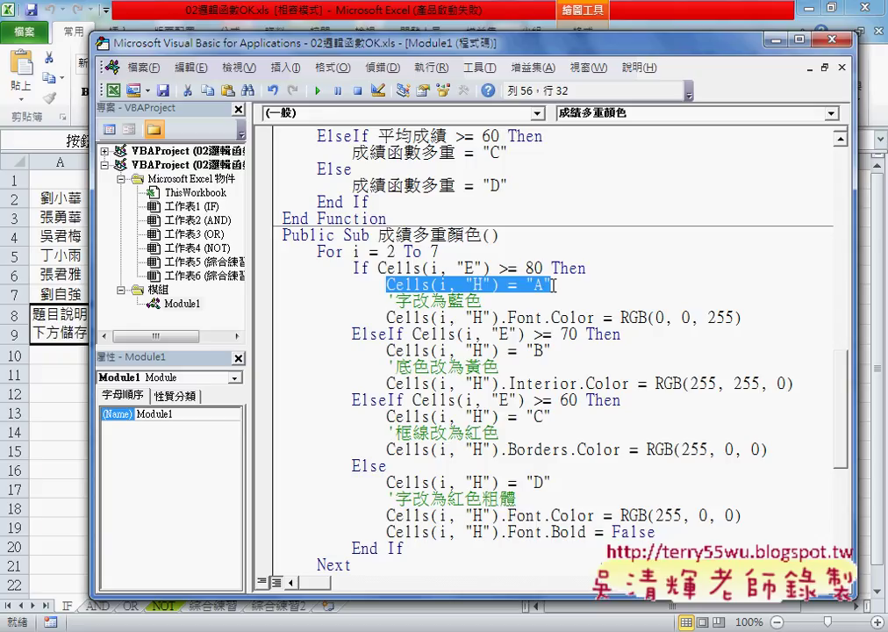
{"action": "mouse_move", "coordinate": [387, 301]}
{"action": "left_mouse_down"}
{"action": "mouse_move", "coordinate": [484, 300]}
{"action": "mouse_move", "coordinate": [541, 285]}
{"action": "left_mouse_up"}
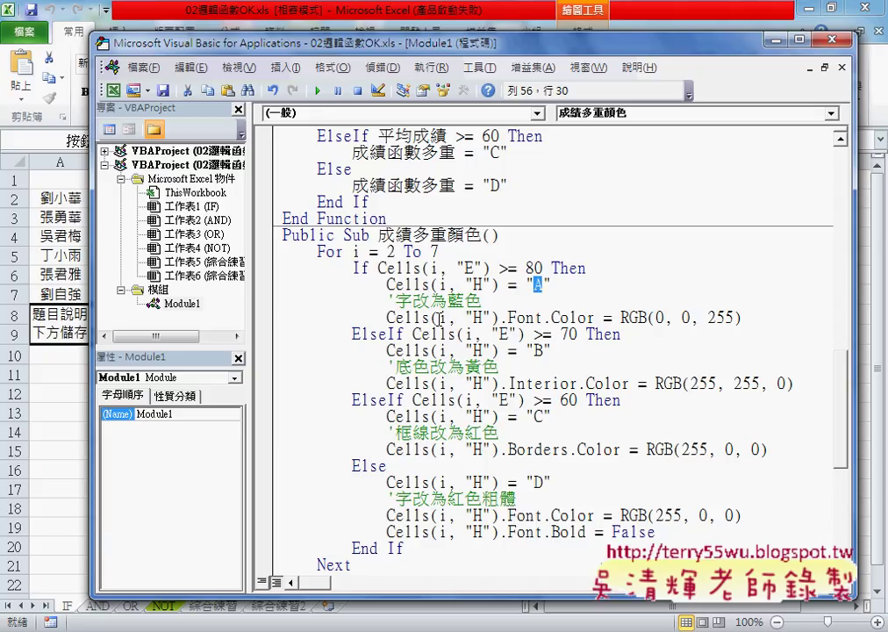
{"action": "left_click_drag", "start_coordinate": [387, 317], "coordinate": [542, 317]}
{"action": "left_click", "coordinate": [510, 317]}
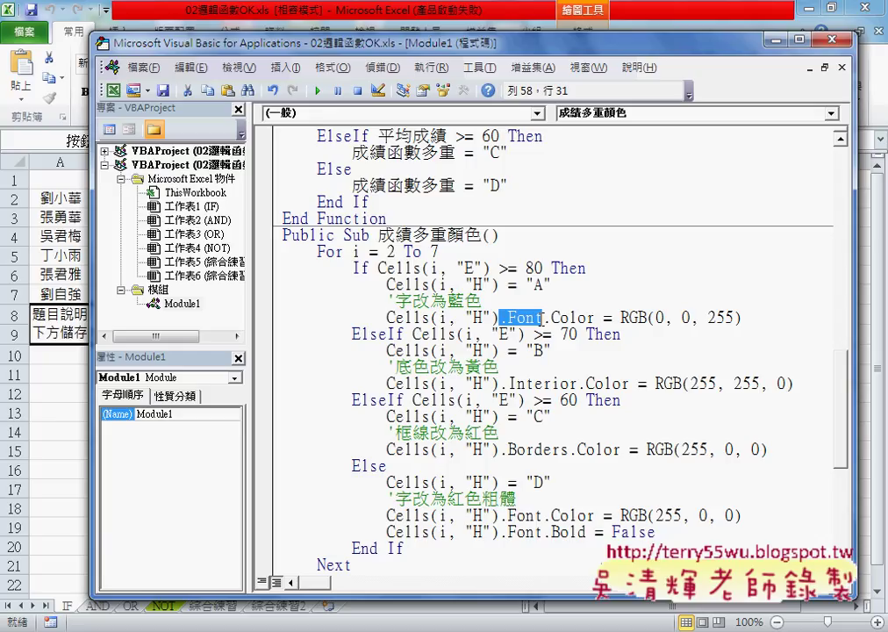
{"action": "left_click", "coordinate": [553, 318]}
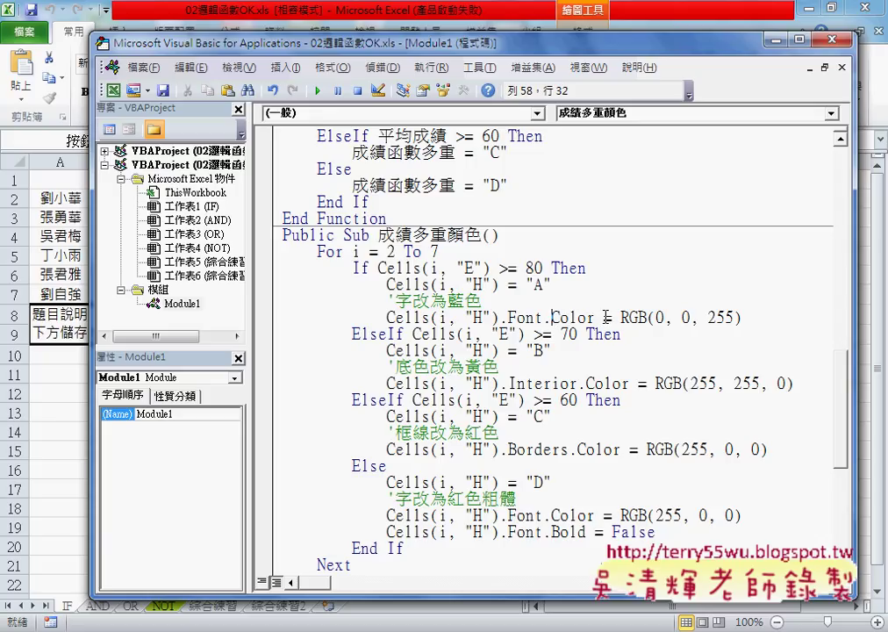
{"action": "left_click_drag", "start_coordinate": [606, 318], "coordinate": [614, 317]}
{"action": "double_click", "coordinate": [570, 318]}
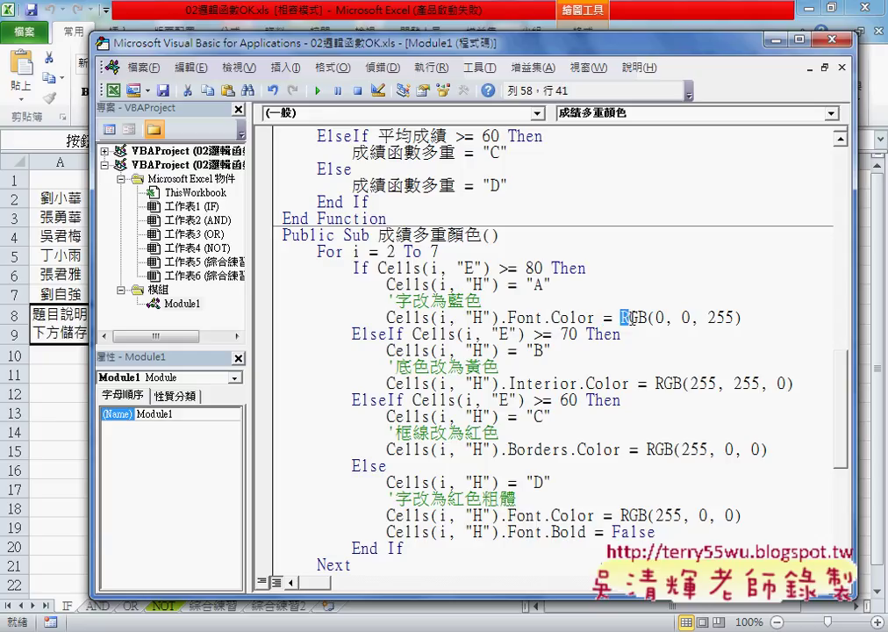
{"action": "double_click", "coordinate": [634, 318]}
{"action": "left_click_drag", "start_coordinate": [647, 317], "coordinate": [751, 317]}
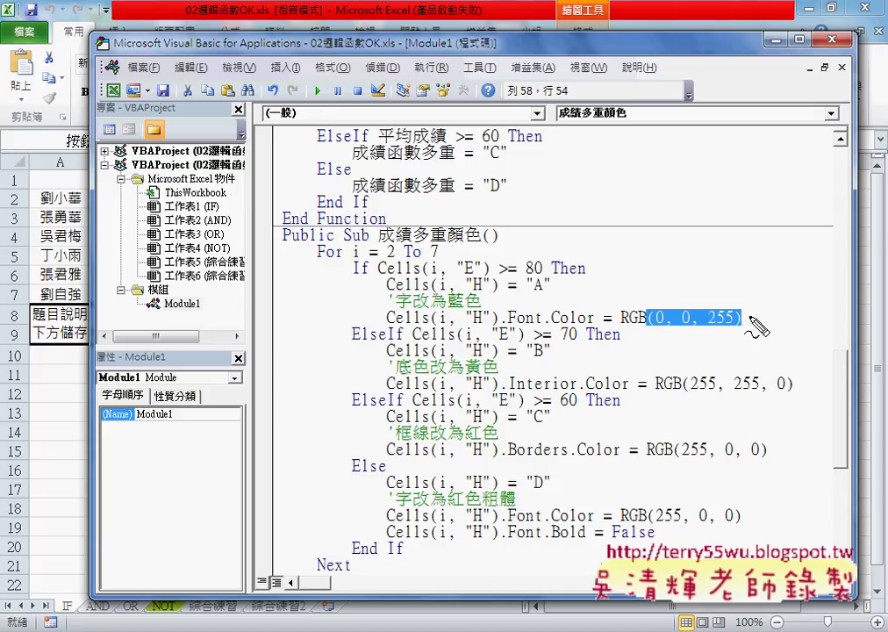
{"action": "mouse_move", "coordinate": [752, 325]}
{"action": "left_mouse_down"}
{"action": "mouse_move", "coordinate": [688, 334]}
{"action": "mouse_move", "coordinate": [732, 324]}
{"action": "left_mouse_up"}
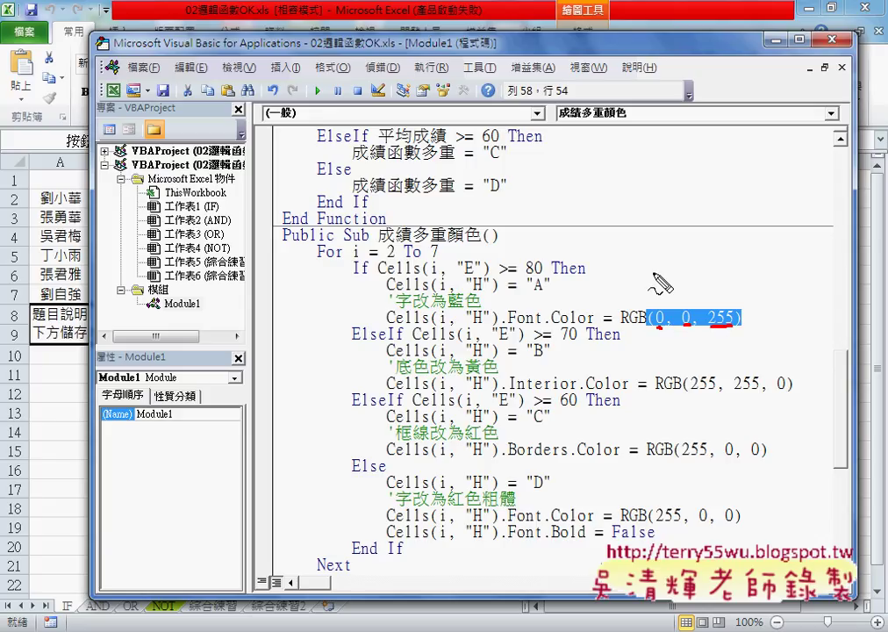
{"action": "mouse_move", "coordinate": [642, 256]}
{"action": "left_mouse_down"}
{"action": "mouse_move", "coordinate": [648, 266]}
{"action": "mouse_move", "coordinate": [641, 257]}
{"action": "mouse_move", "coordinate": [708, 267]}
{"action": "mouse_move", "coordinate": [720, 255]}
{"action": "mouse_move", "coordinate": [724, 265]}
{"action": "left_mouse_up"}
{"action": "left_click_drag", "start_coordinate": [728, 250], "coordinate": [742, 250]}
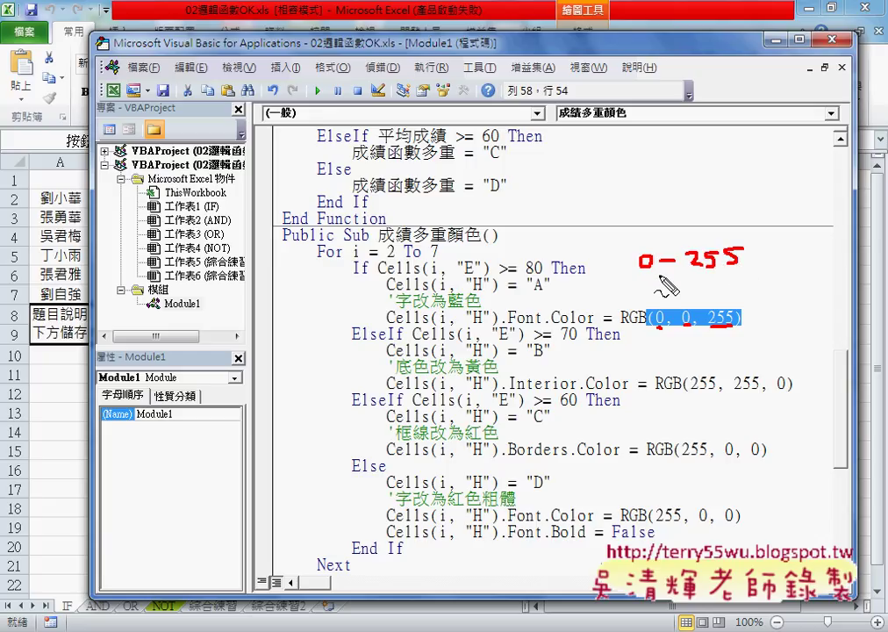
{"action": "left_click_drag", "start_coordinate": [648, 274], "coordinate": [776, 273]}
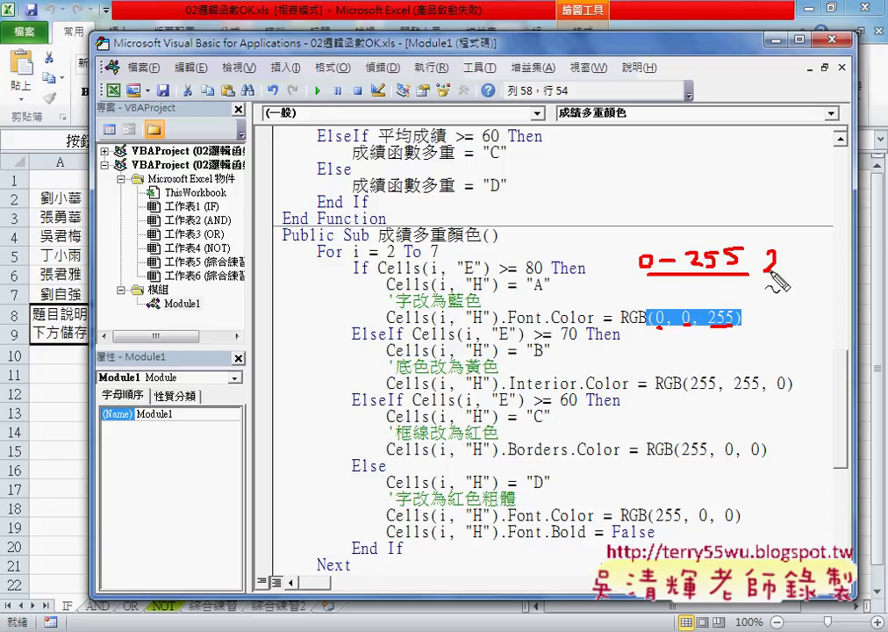
{"action": "left_click_drag", "start_coordinate": [793, 235], "coordinate": [790, 237]}
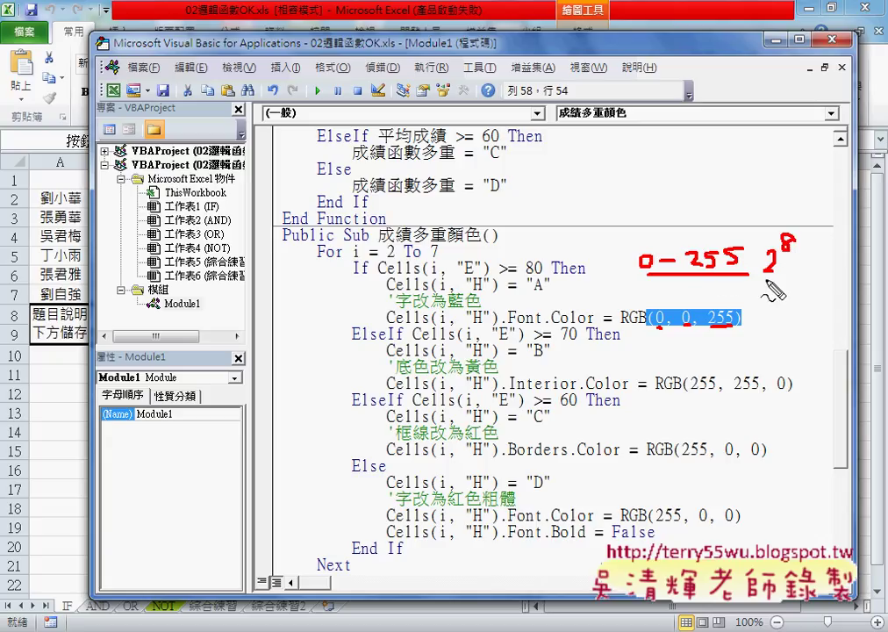
{"action": "left_click_drag", "start_coordinate": [765, 280], "coordinate": [789, 280]}
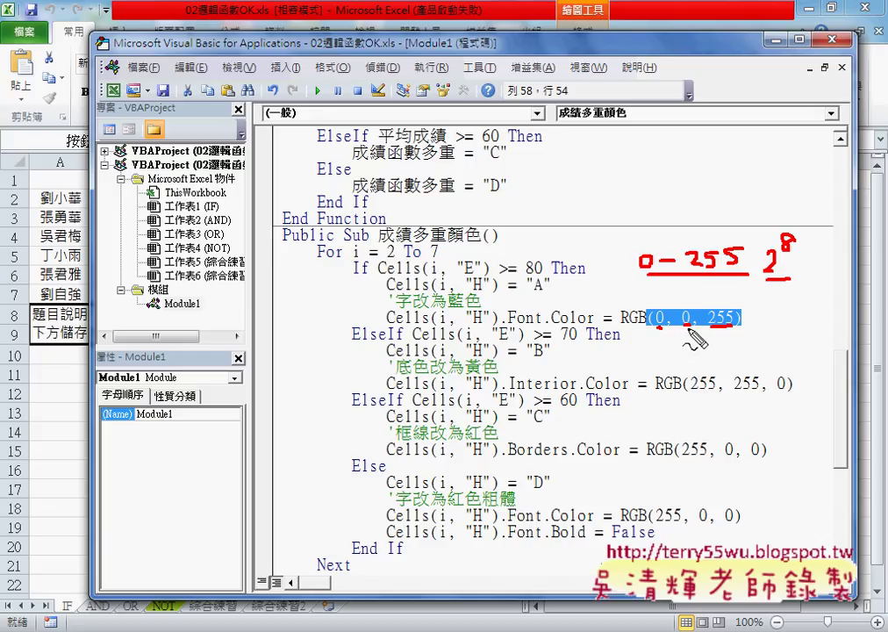
{"action": "left_click_drag", "start_coordinate": [622, 326], "coordinate": [642, 325]}
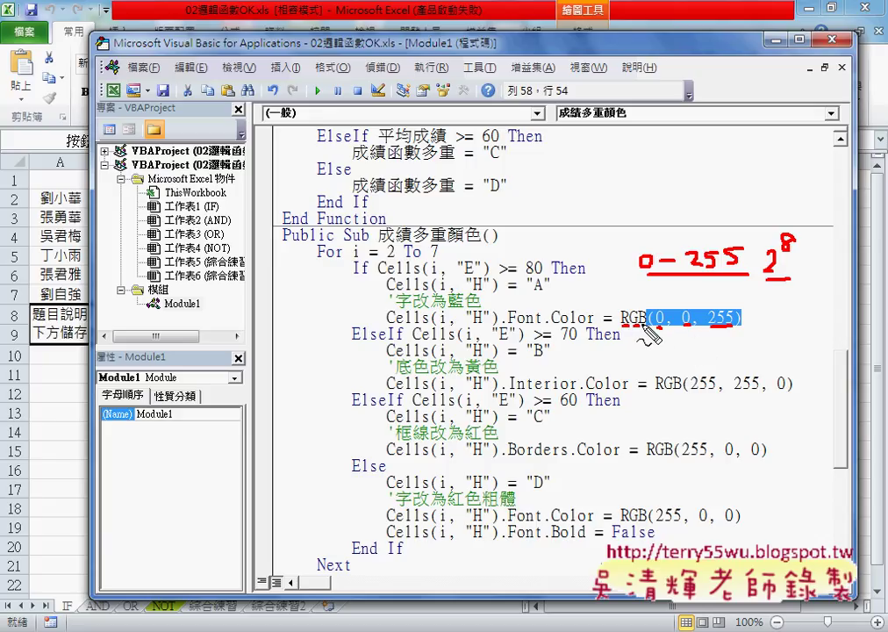
{"action": "left_click_drag", "start_coordinate": [708, 332], "coordinate": [733, 332]}
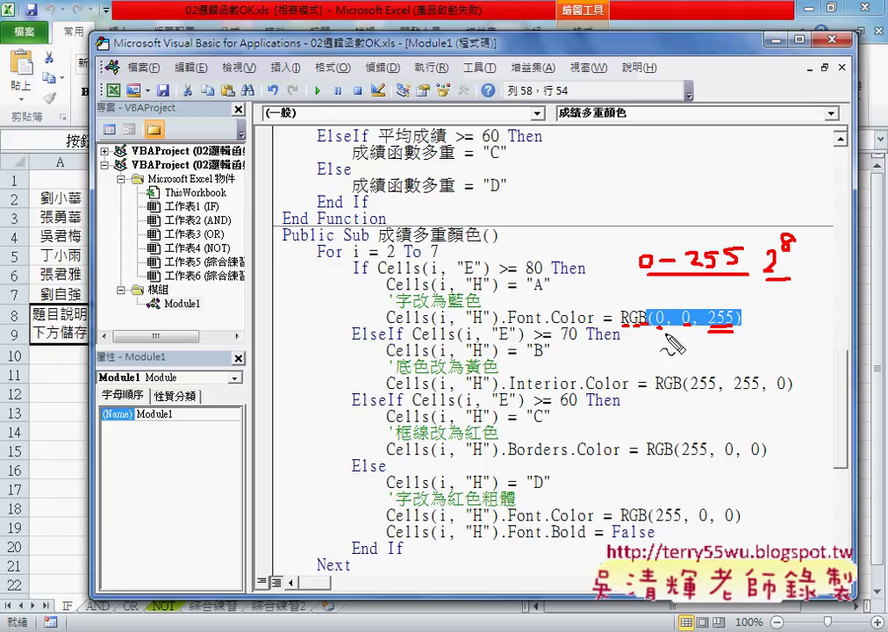
{"action": "left_click_drag", "start_coordinate": [655, 327], "coordinate": [732, 329]}
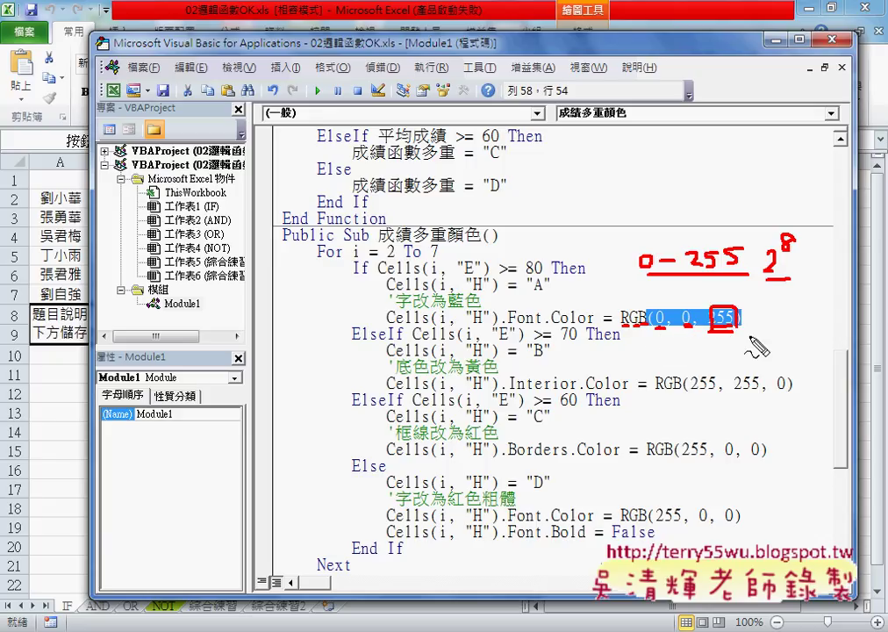
{"action": "key", "text": "Escape"}
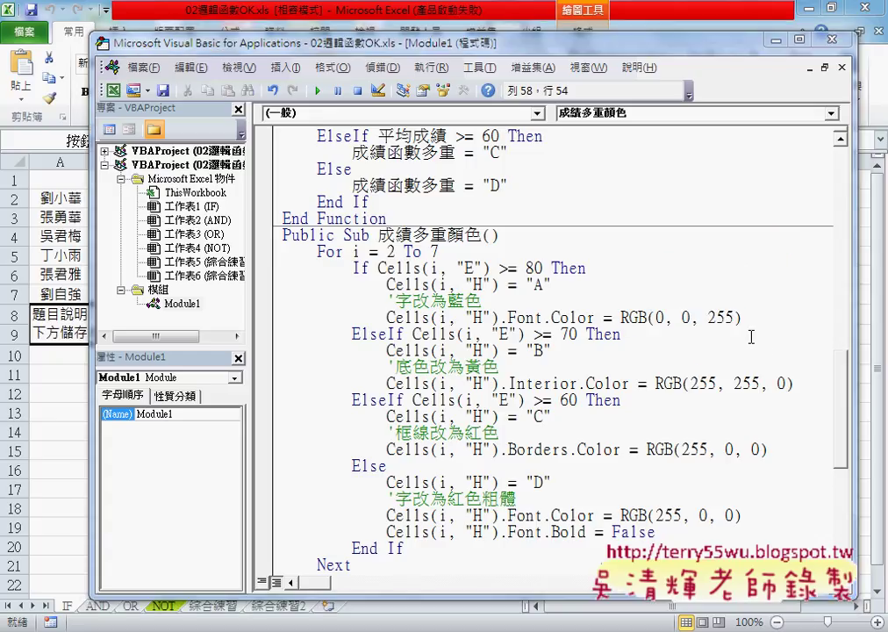
{"action": "left_click_drag", "start_coordinate": [742, 317], "coordinate": [622, 318]}
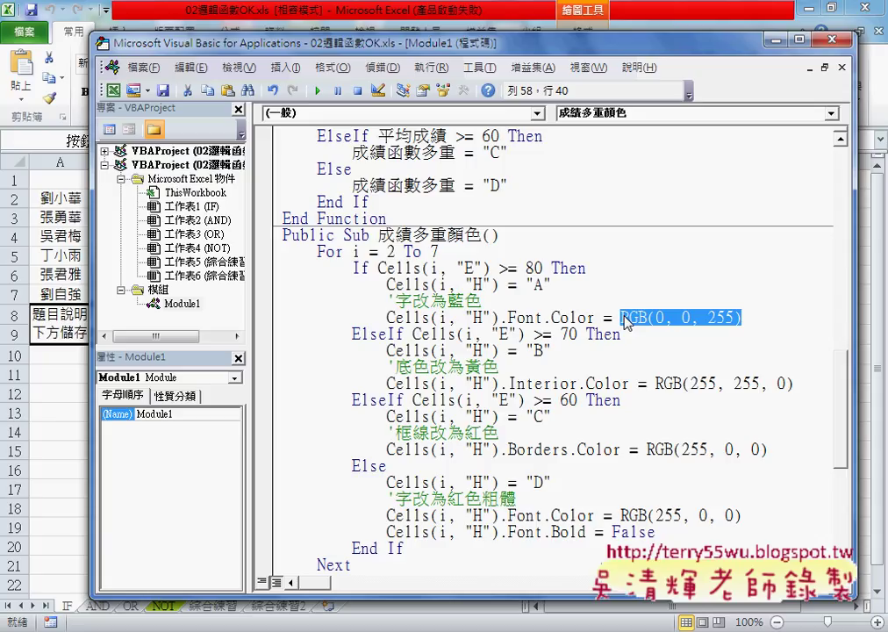
Step: Retype the A-grade line as Cells(i, "H").Font.Color = RGB(0, 0, 255) using IntelliSense
{"action": "left_click_drag", "start_coordinate": [431, 318], "coordinate": [754, 318]}
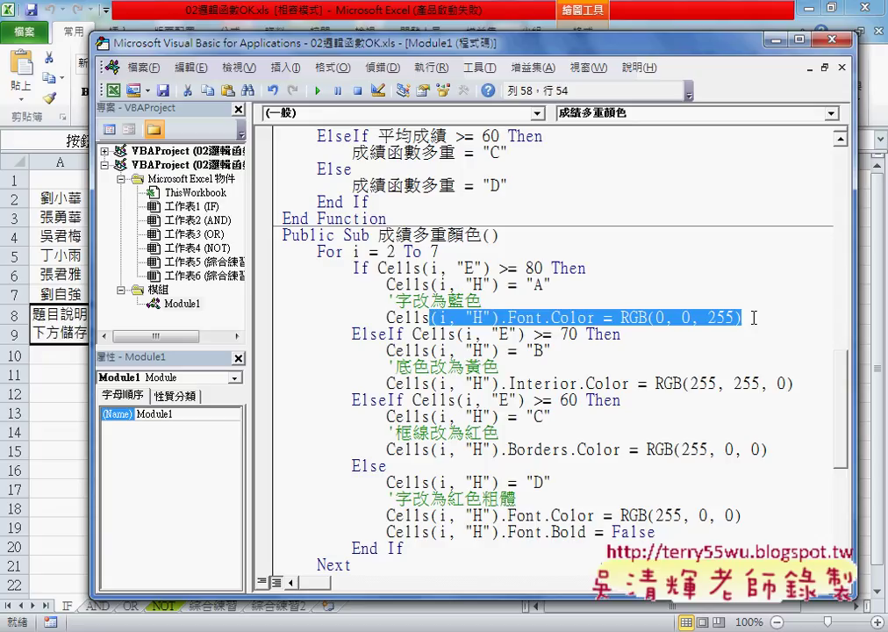
{"action": "type", "text": "."}
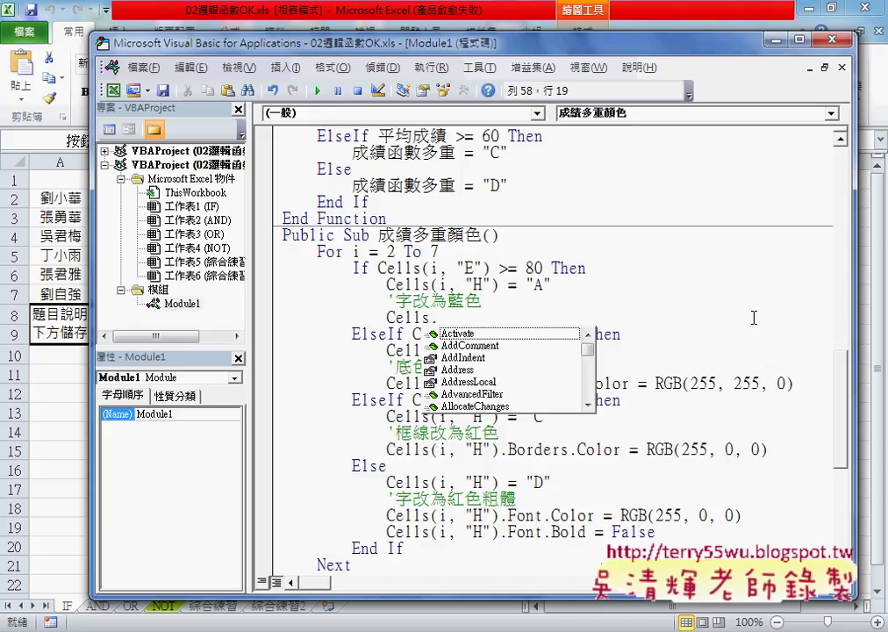
{"action": "type", "text": "f"}
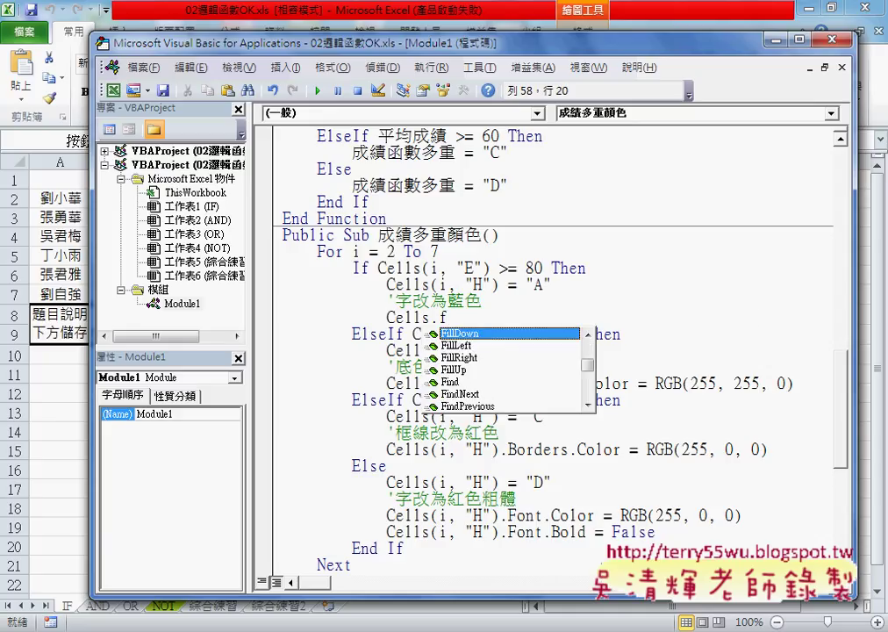
{"action": "type", "text": "o"}
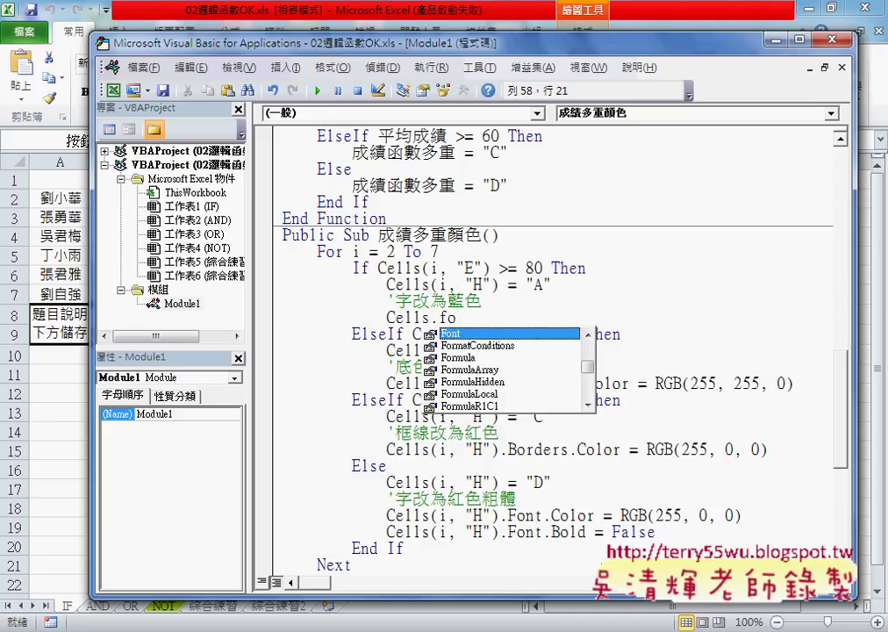
{"action": "double_click", "coordinate": [513, 335]}
{"action": "type", "text": "."}
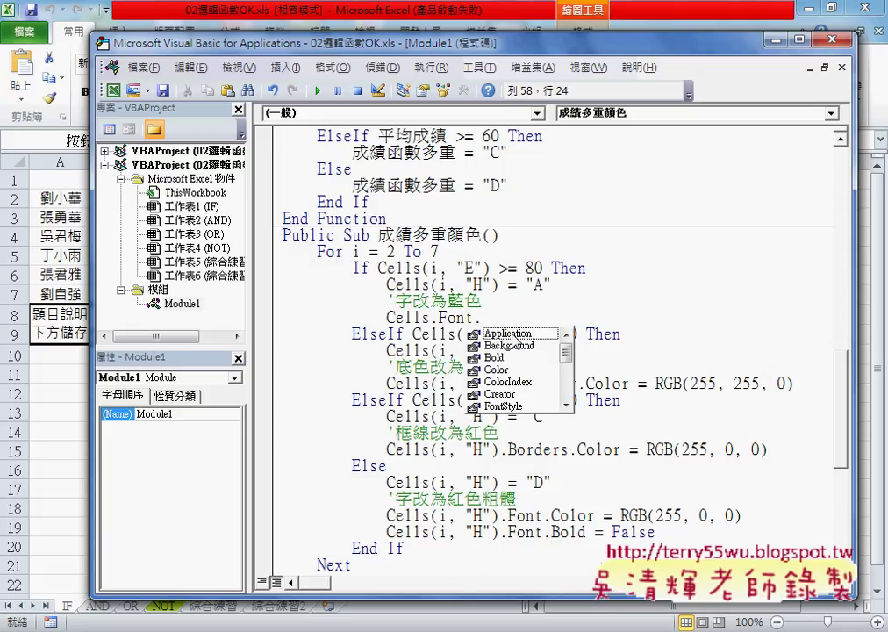
{"action": "left_click", "coordinate": [497, 369]}
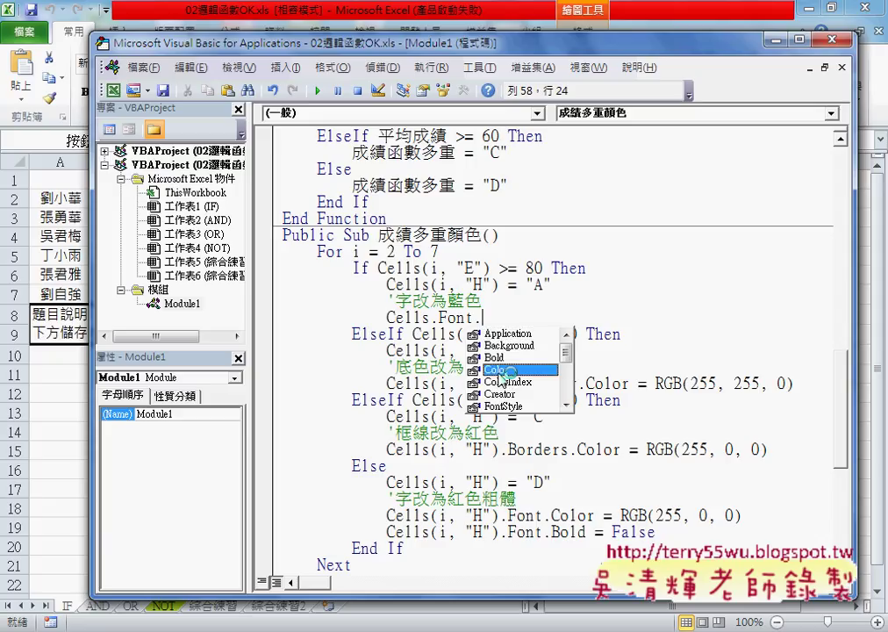
{"action": "double_click", "coordinate": [497, 369]}
{"action": "type", "text": "="}
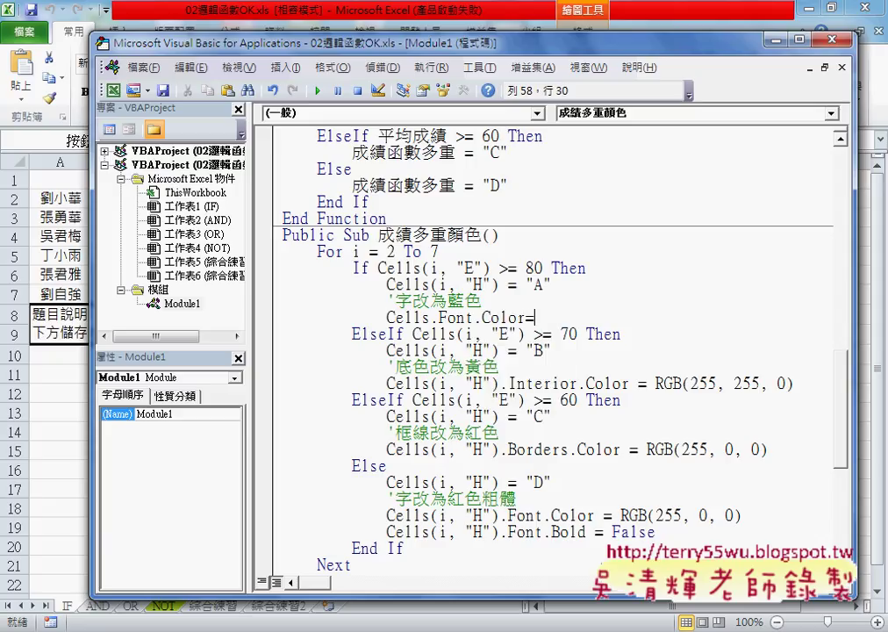
{"action": "type", "text": "rgb"}
{"action": "type", "text": "("}
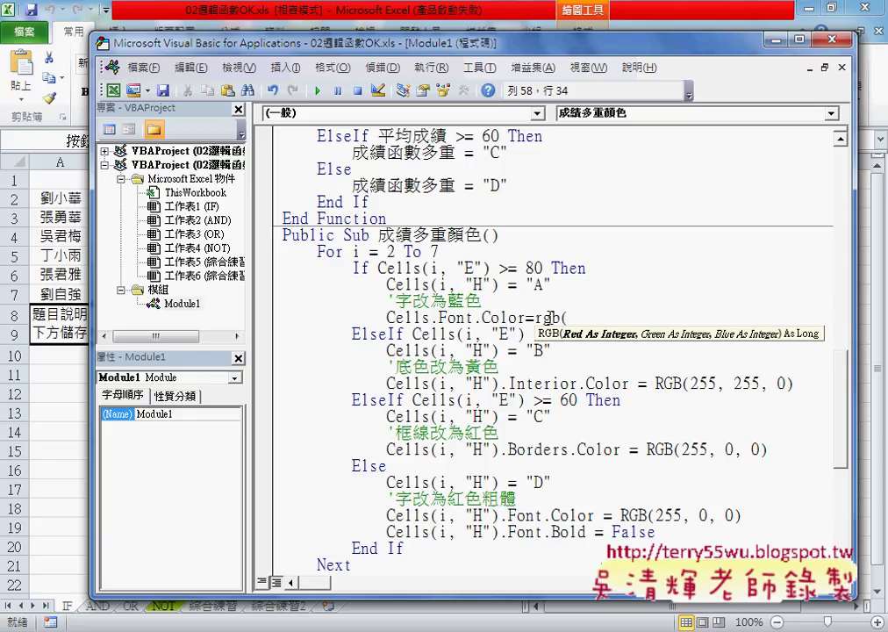
{"action": "type", "text": "0,"}
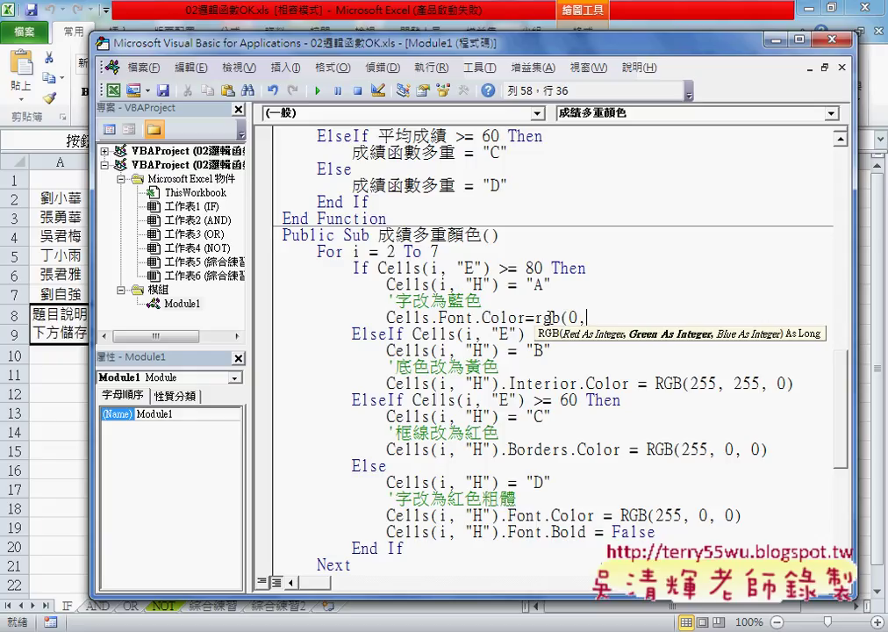
{"action": "type", "text": "0,"}
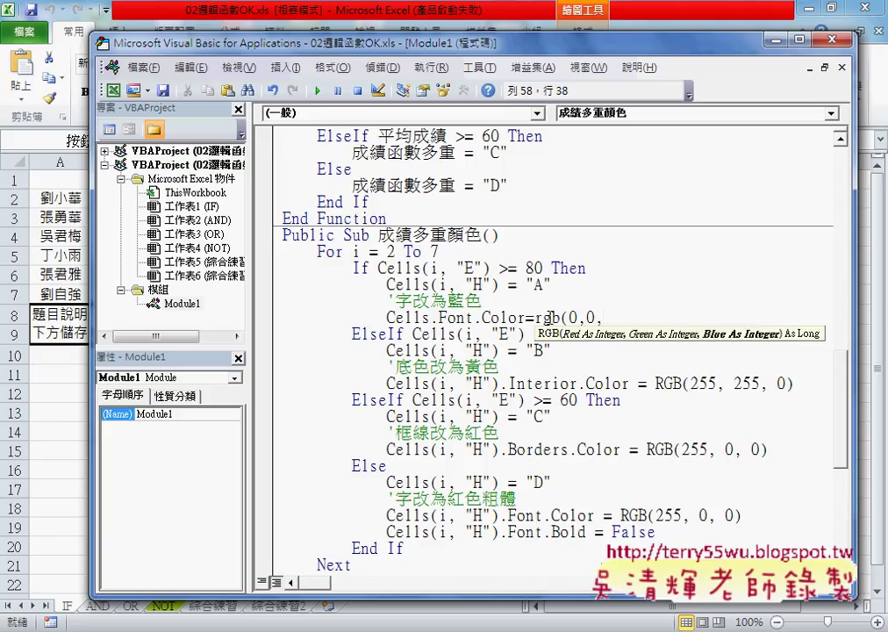
{"action": "type", "text": "255)"}
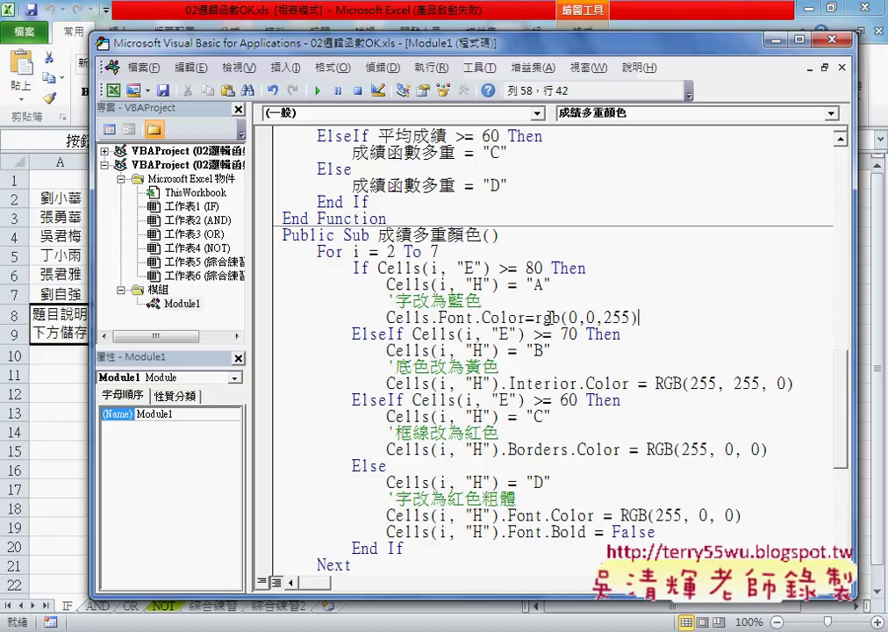
{"action": "key", "text": "Down"}
{"action": "key", "text": "Down"}
{"action": "key", "text": "Down"}
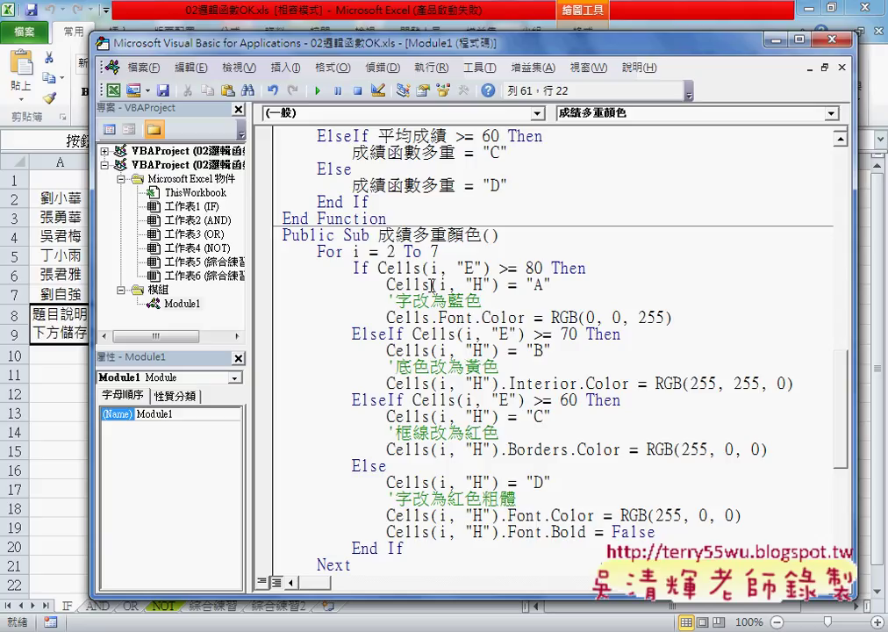
{"action": "left_click_drag", "start_coordinate": [431, 285], "coordinate": [498, 284]}
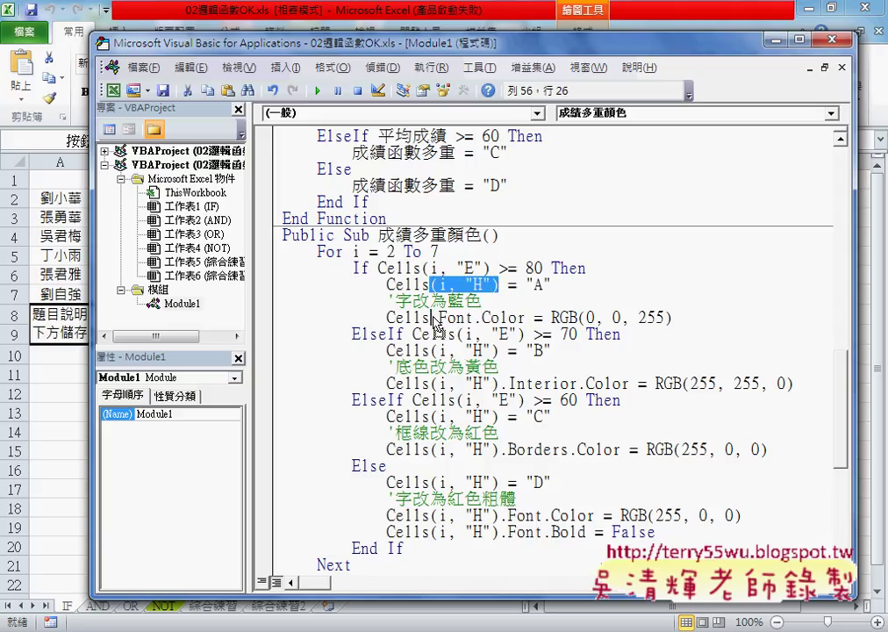
{"action": "left_click_drag", "start_coordinate": [433, 322], "coordinate": [432, 320]}
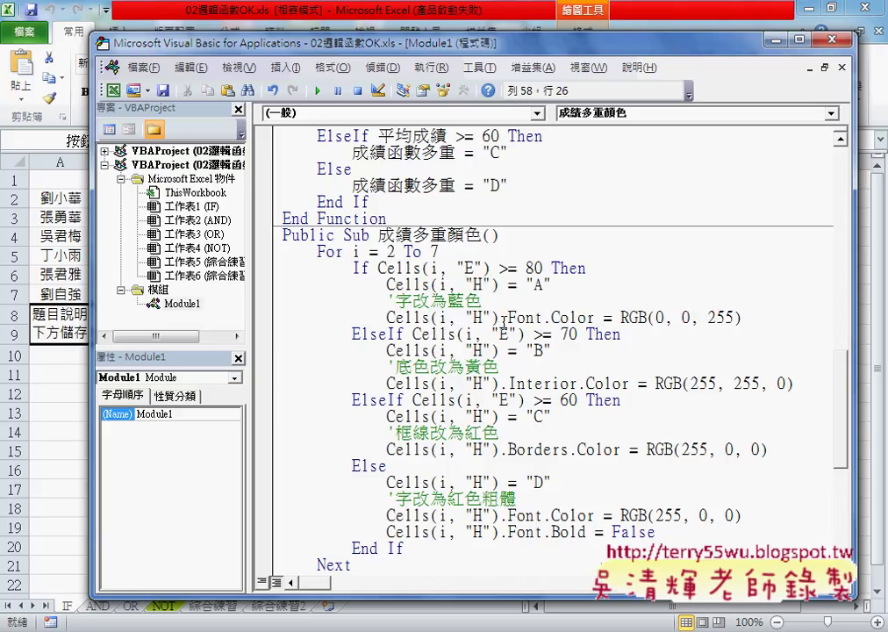
{"action": "left_click_drag", "start_coordinate": [499, 318], "coordinate": [432, 319]}
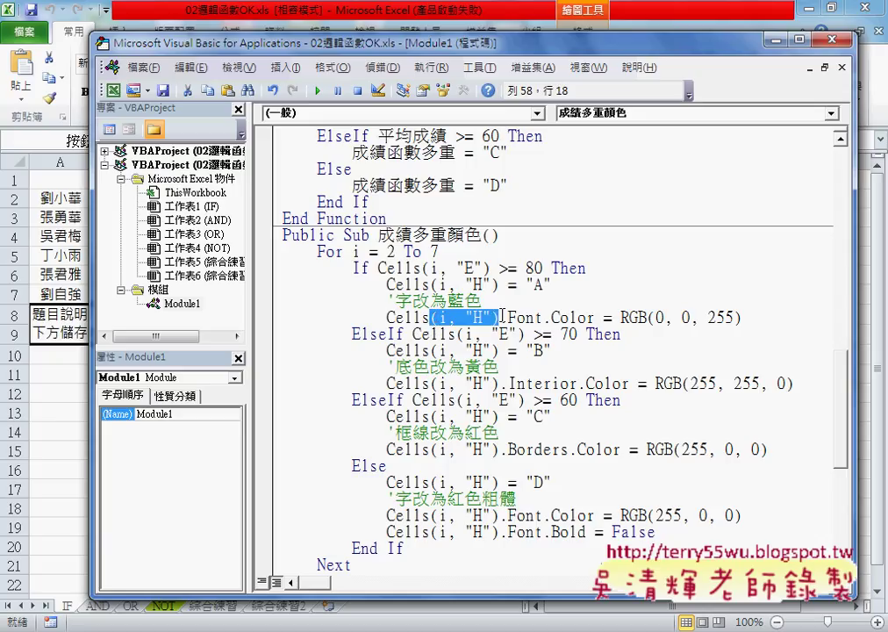
{"action": "left_click_drag", "start_coordinate": [498, 318], "coordinate": [742, 318]}
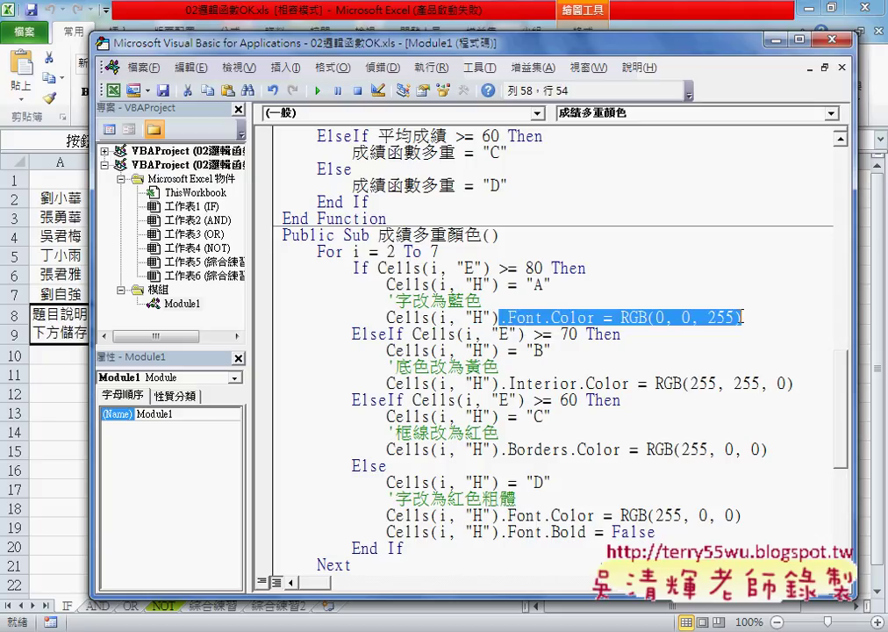
{"action": "key", "text": "Delete"}
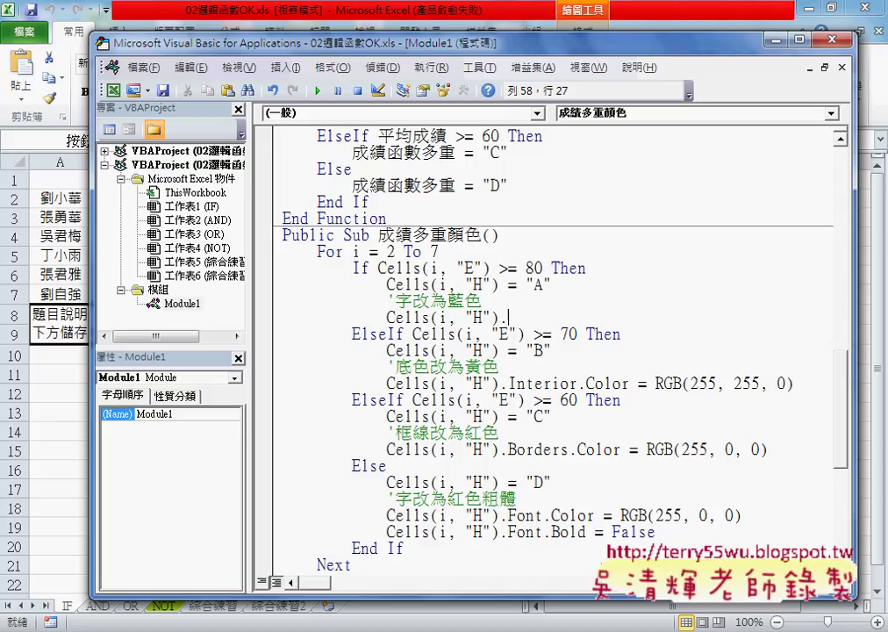
{"action": "key", "text": "ctrl+z"}
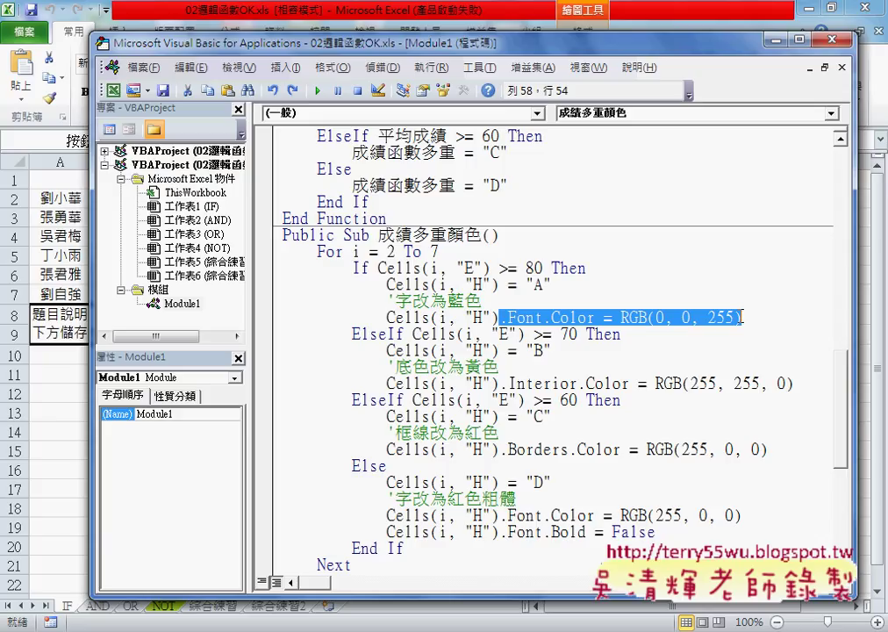
{"action": "left_click", "coordinate": [537, 318]}
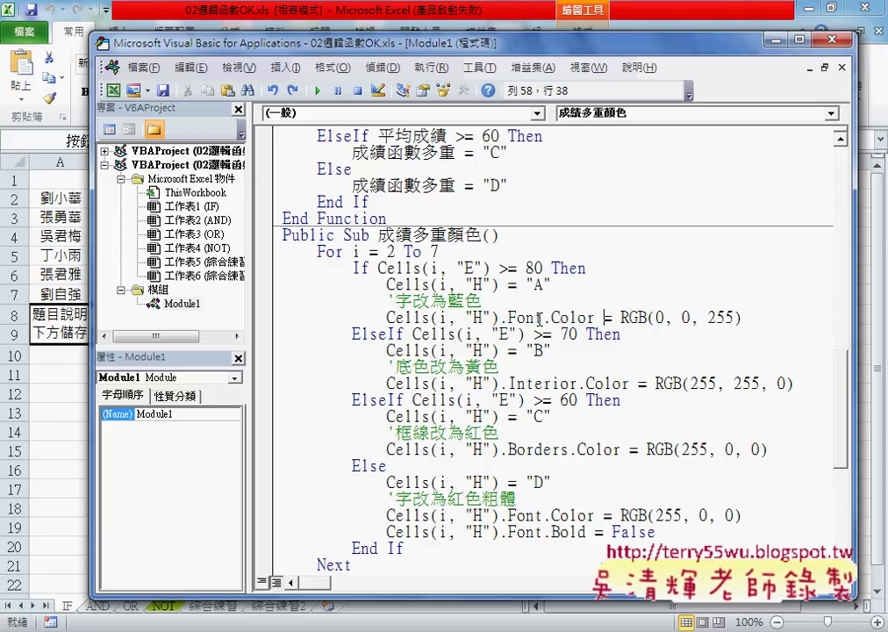
{"action": "double_click", "coordinate": [527, 318]}
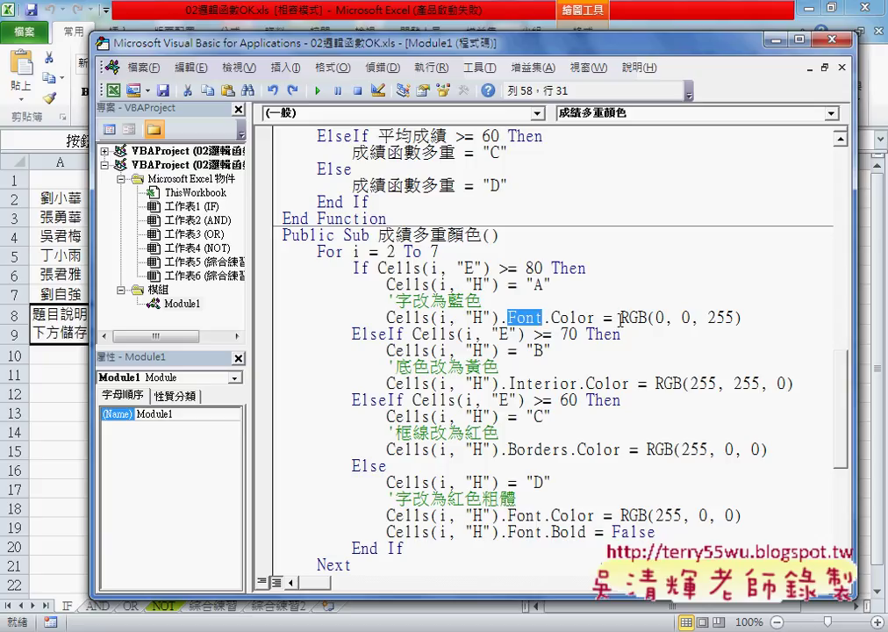
{"action": "left_click_drag", "start_coordinate": [621, 318], "coordinate": [742, 319]}
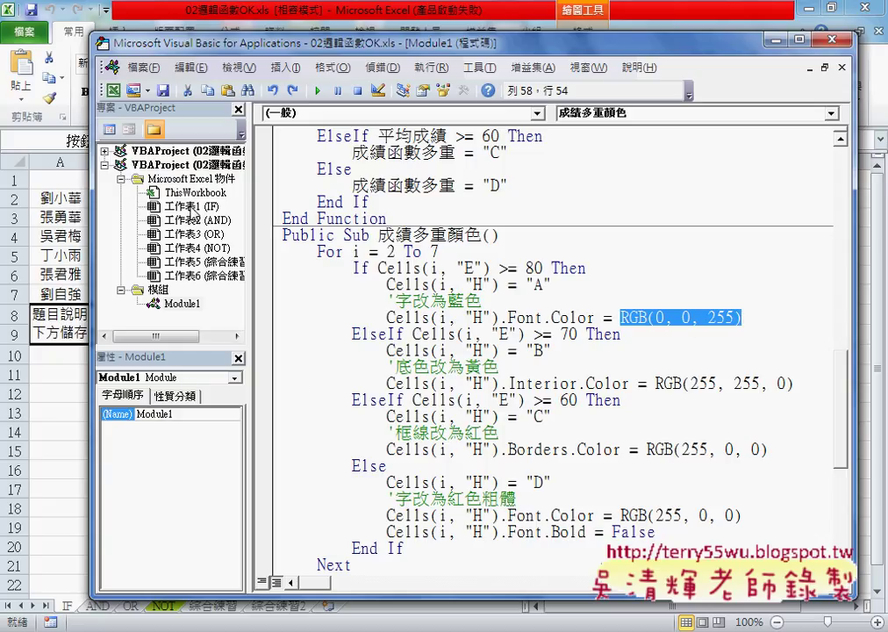
{"action": "left_click_drag", "start_coordinate": [171, 41], "coordinate": [272, 41]}
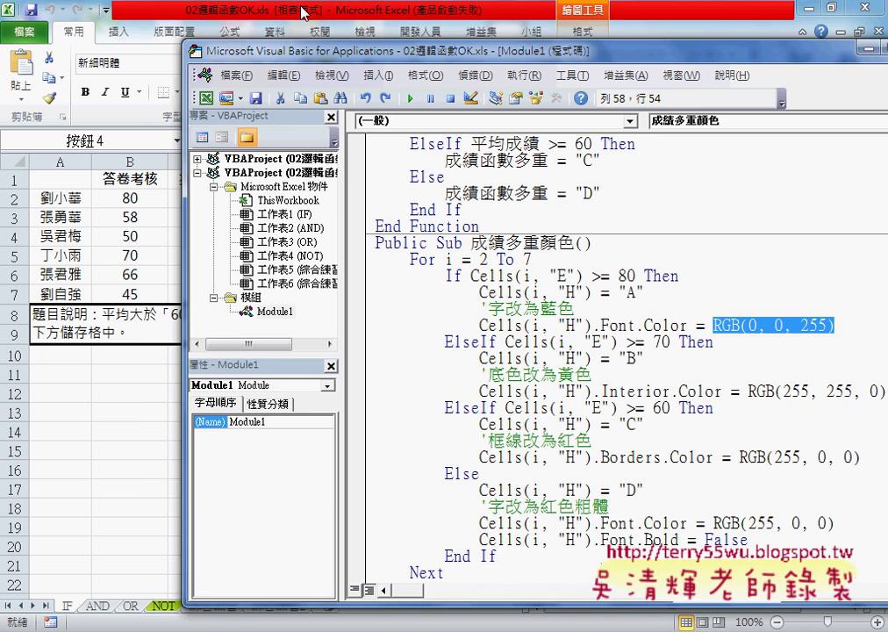
{"action": "left_click", "coordinate": [301, 20]}
{"action": "left_click", "coordinate": [593, 220]}
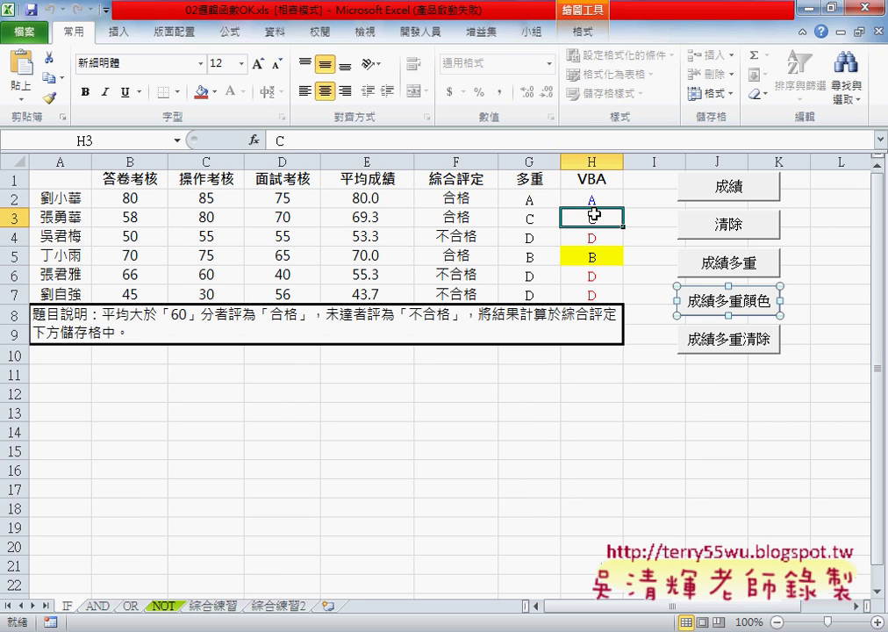
{"action": "left_click", "coordinate": [242, 91]}
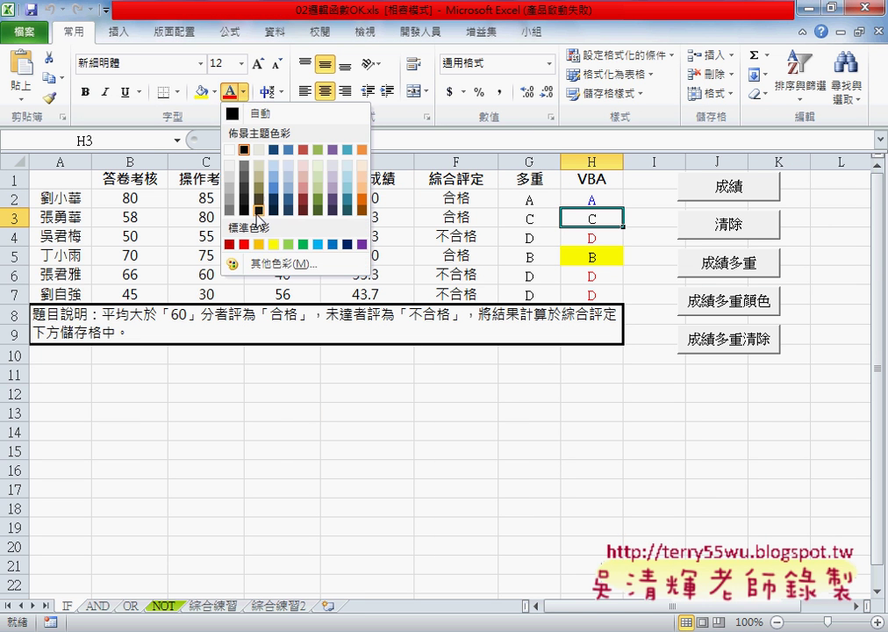
{"action": "left_click", "coordinate": [273, 266]}
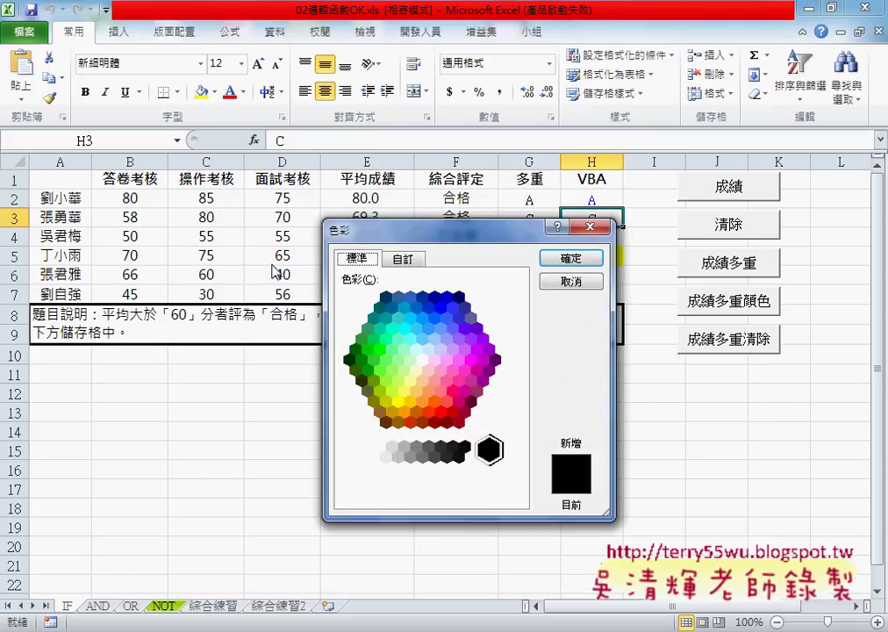
{"action": "left_click_drag", "start_coordinate": [393, 241], "coordinate": [351, 192]}
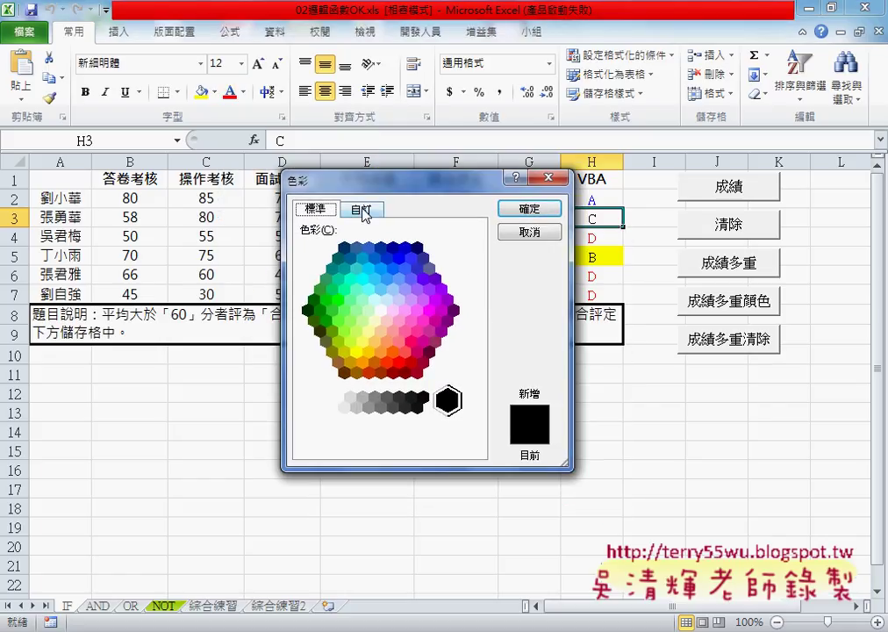
{"action": "left_click", "coordinate": [393, 271]}
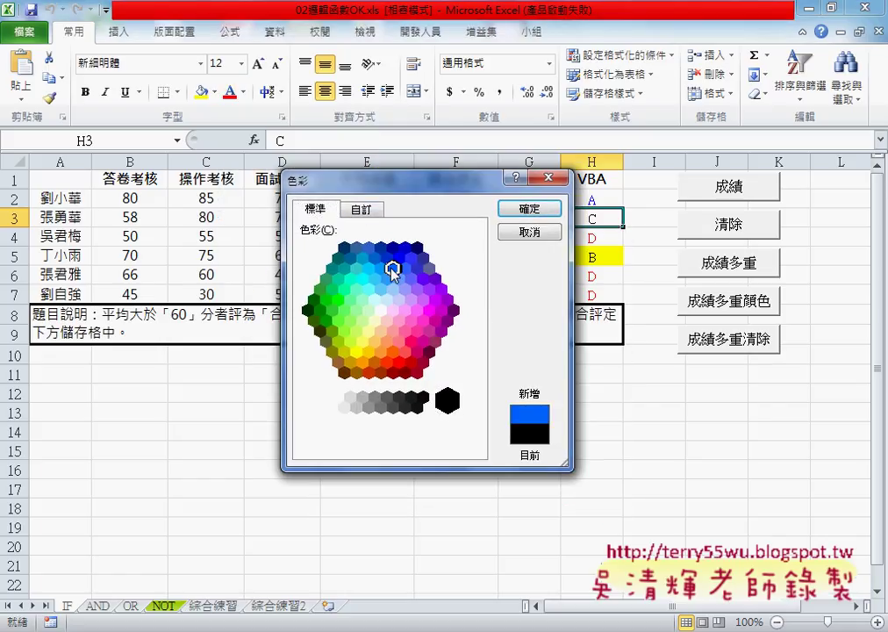
{"action": "left_click", "coordinate": [366, 212]}
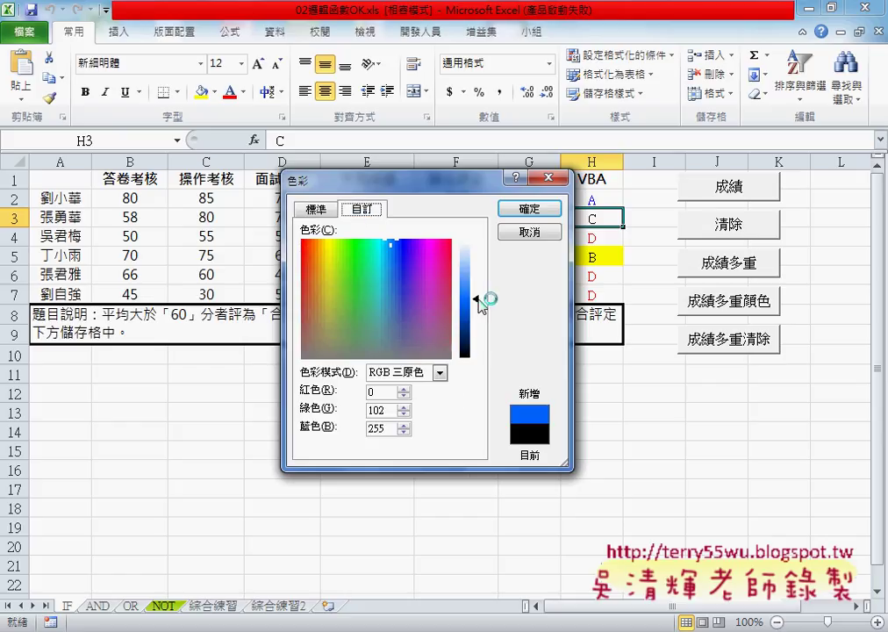
{"action": "left_click_drag", "start_coordinate": [480, 303], "coordinate": [480, 329]}
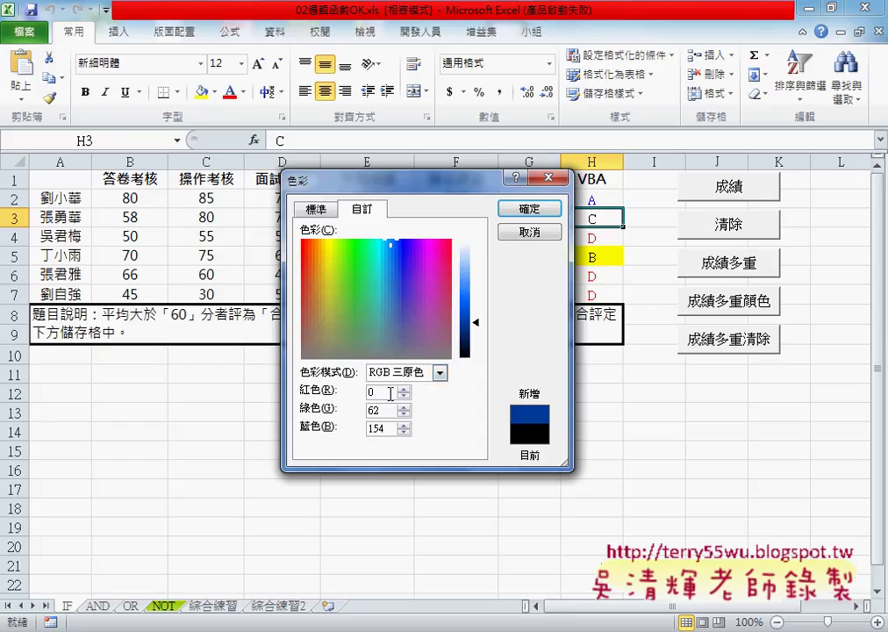
{"action": "double_click", "coordinate": [378, 428]}
{"action": "double_click", "coordinate": [378, 391]}
{"action": "double_click", "coordinate": [374, 428]}
{"action": "left_click", "coordinate": [527, 234]}
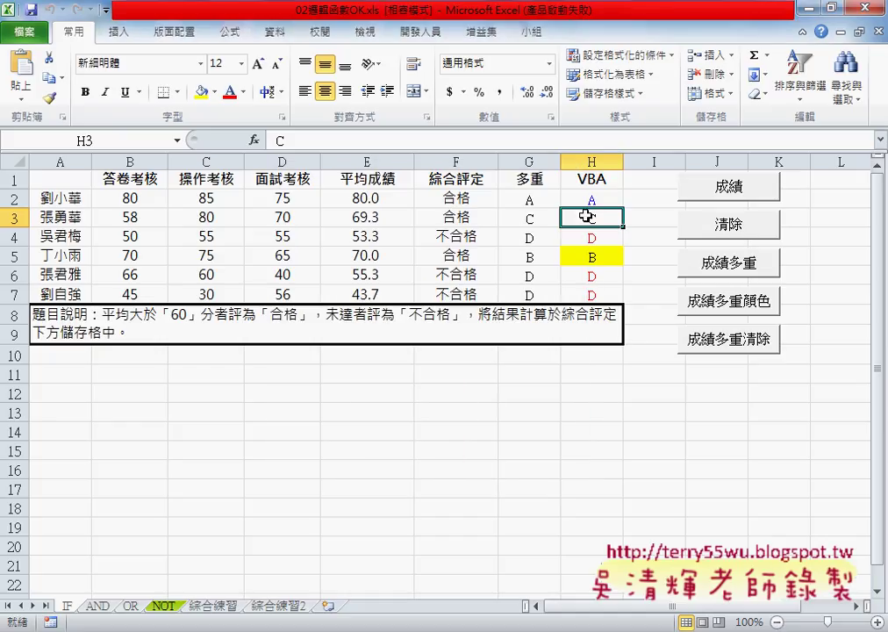
{"action": "left_click", "coordinate": [587, 198]}
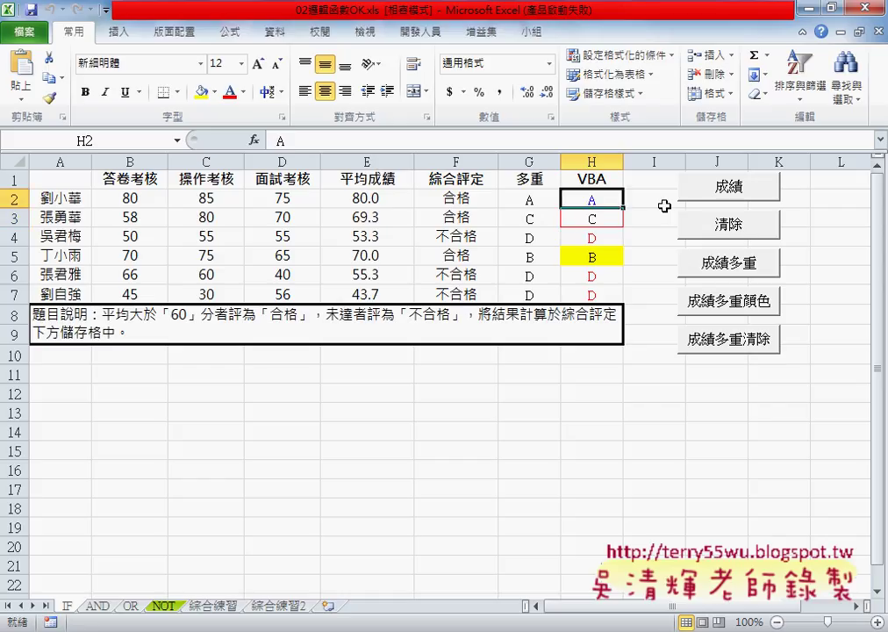
{"action": "left_click", "coordinate": [612, 255]}
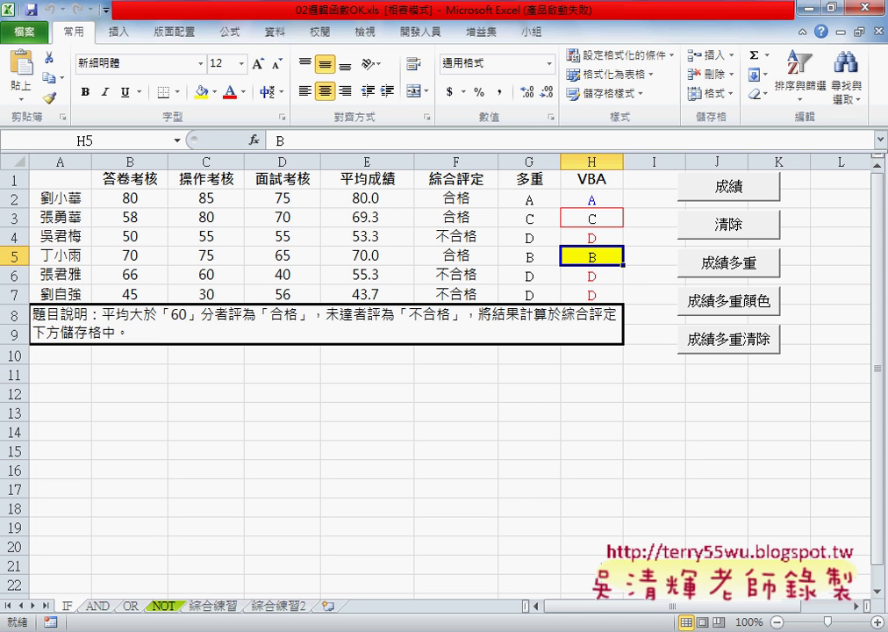
{"action": "key", "text": "alt+F11"}
{"action": "scroll", "coordinate": [273, 357], "scroll_direction": "down", "scroll_amount": 1}
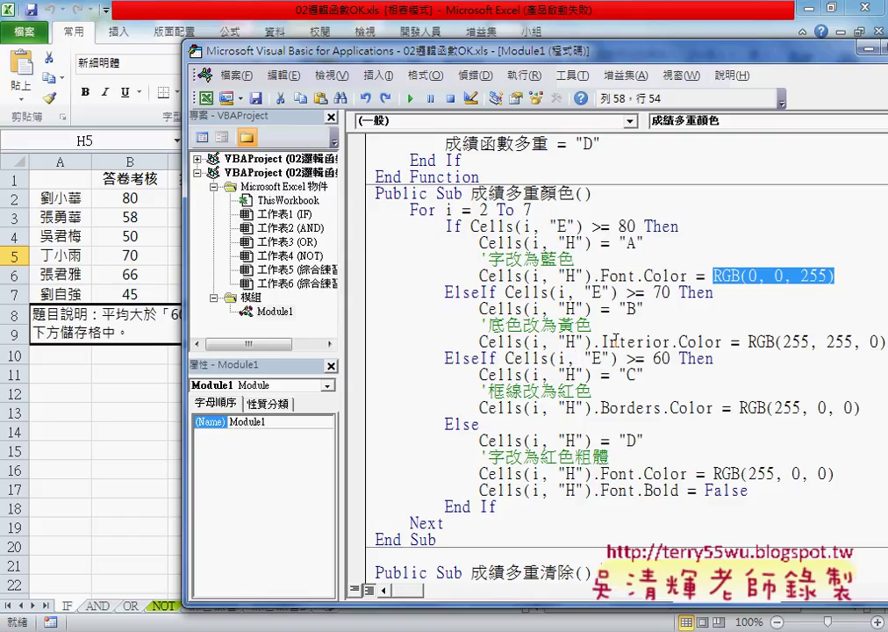
{"action": "left_click", "coordinate": [620, 325]}
{"action": "left_click_drag", "start_coordinate": [522, 58], "coordinate": [401, 43]}
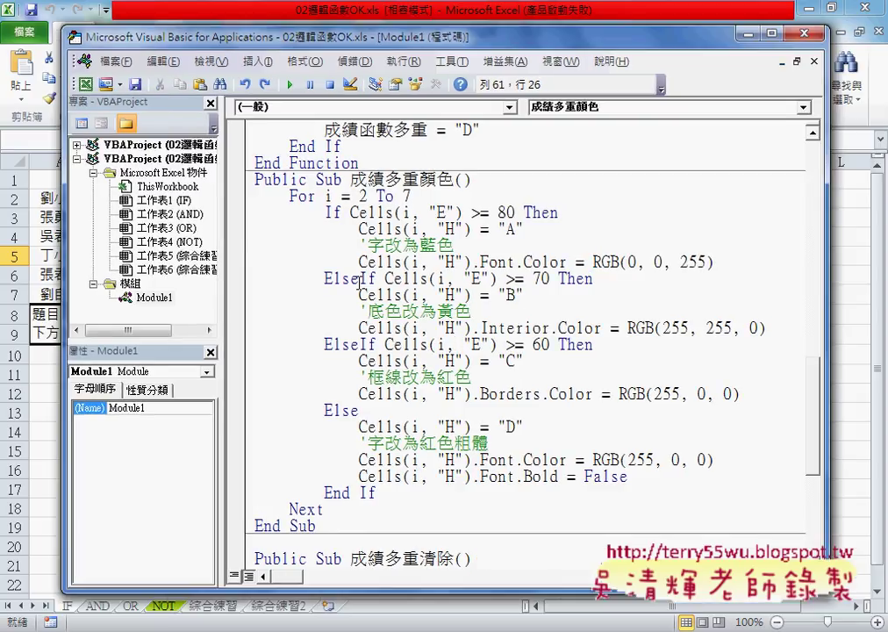
{"action": "left_click_drag", "start_coordinate": [359, 328], "coordinate": [481, 330]}
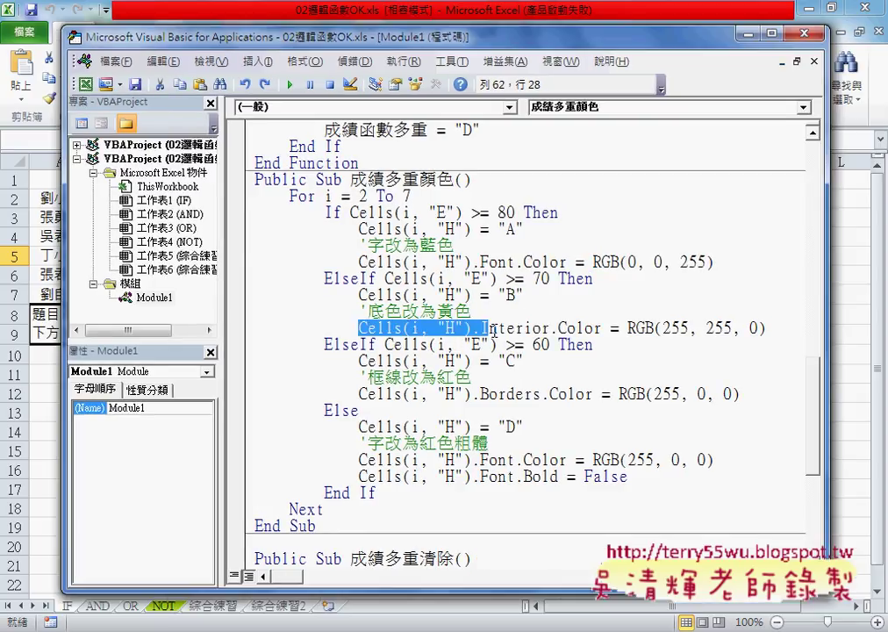
{"action": "double_click", "coordinate": [496, 262]}
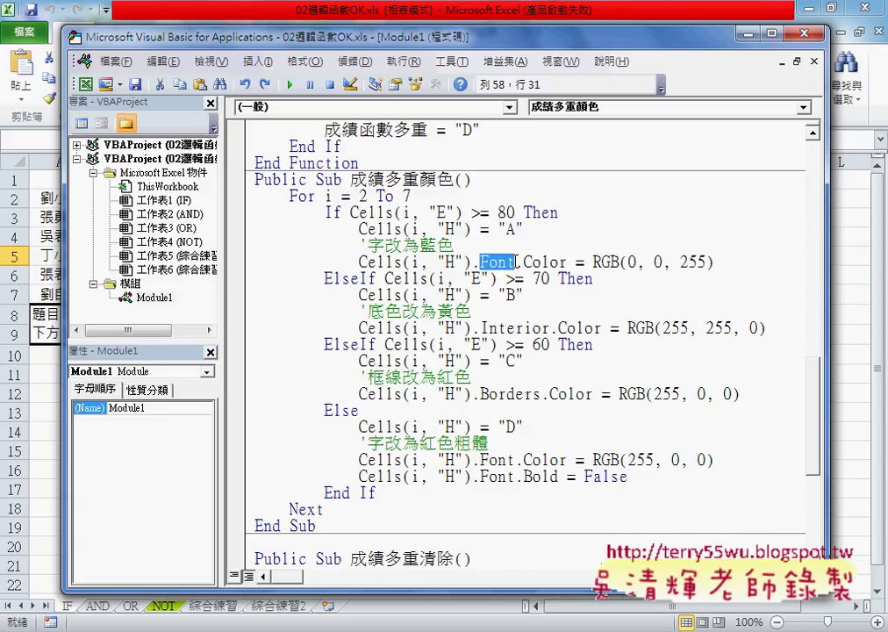
{"action": "double_click", "coordinate": [546, 328]}
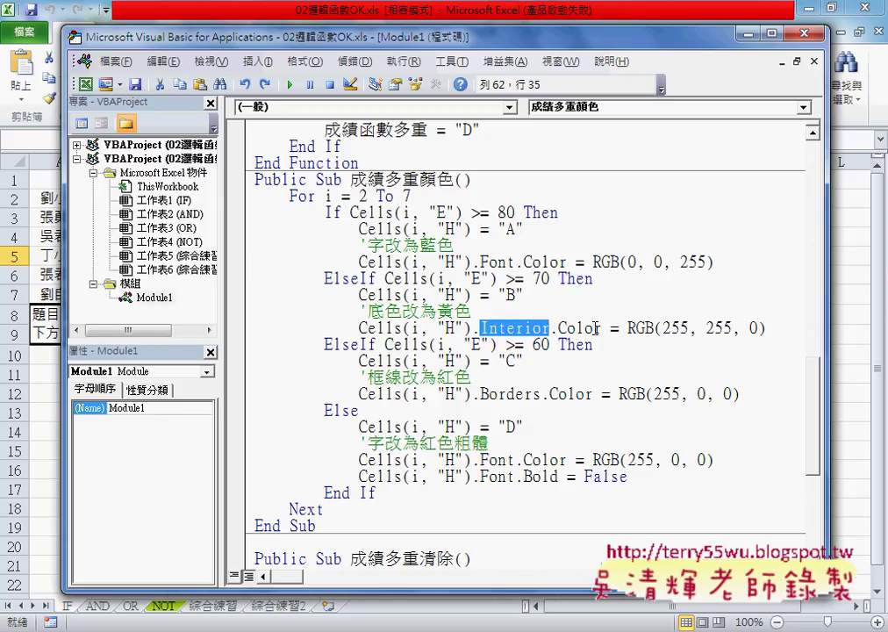
{"action": "double_click", "coordinate": [678, 328]}
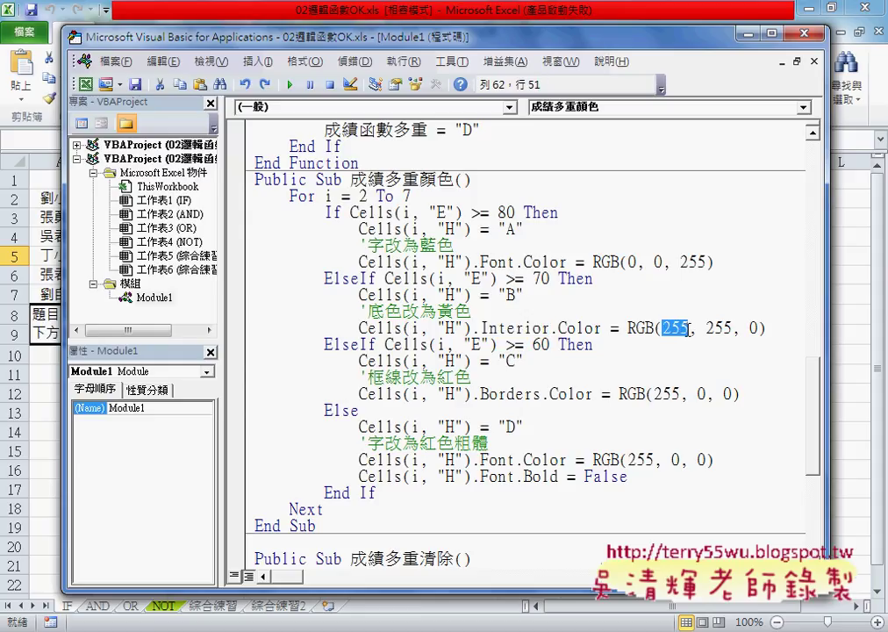
{"action": "key", "text": "Right"}
{"action": "key", "text": "Right"}
{"action": "key", "text": "Right"}
{"action": "key", "text": "Right"}
{"action": "key", "text": "Right"}
{"action": "key", "text": "Right"}
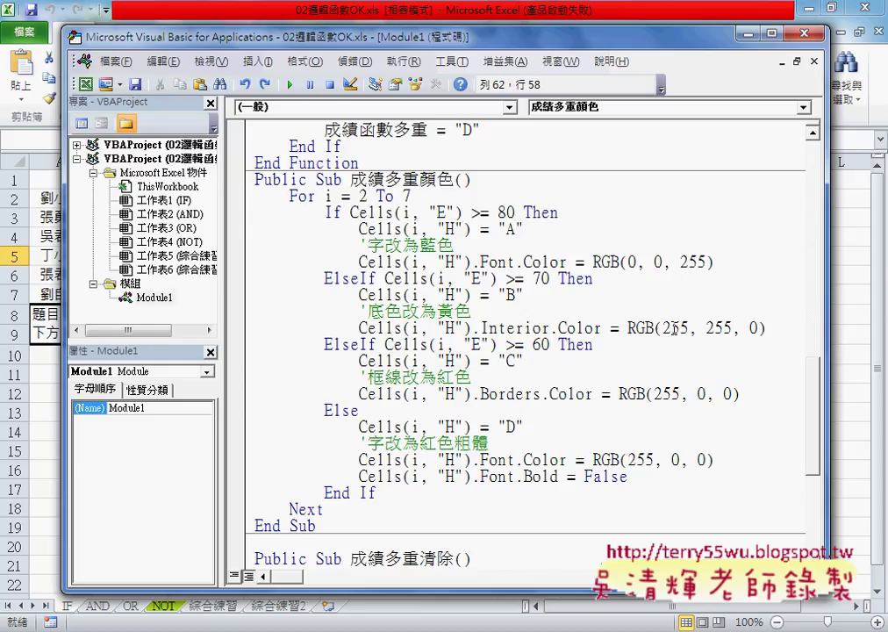
{"action": "left_click", "coordinate": [712, 329]}
Step: Confirm the yellow fill is RGB 255/255/0 in More Colors, then bring up the 成績多重顏色 button's options
{"action": "left_click", "coordinate": [347, 11]}
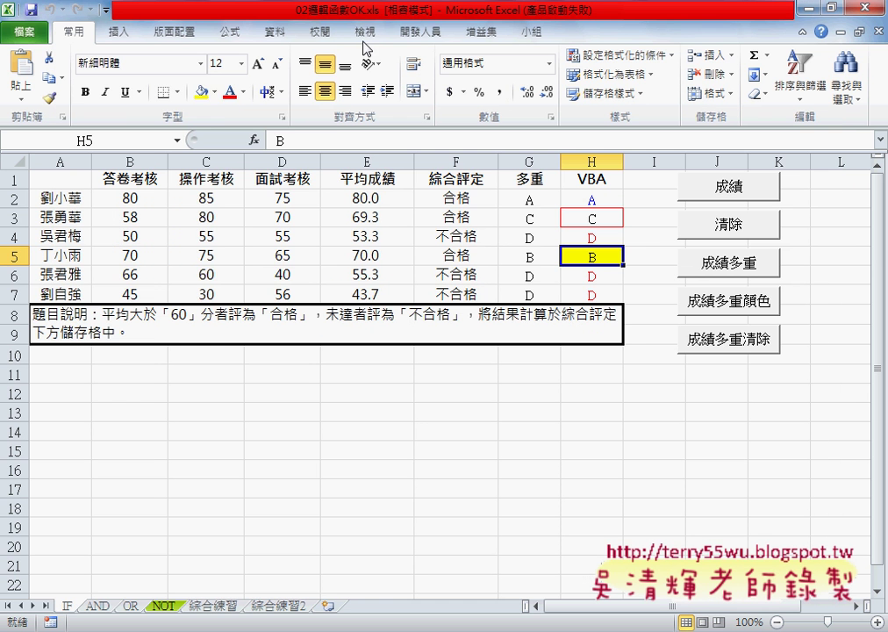
{"action": "left_click", "coordinate": [214, 91]}
{"action": "left_click", "coordinate": [259, 264]}
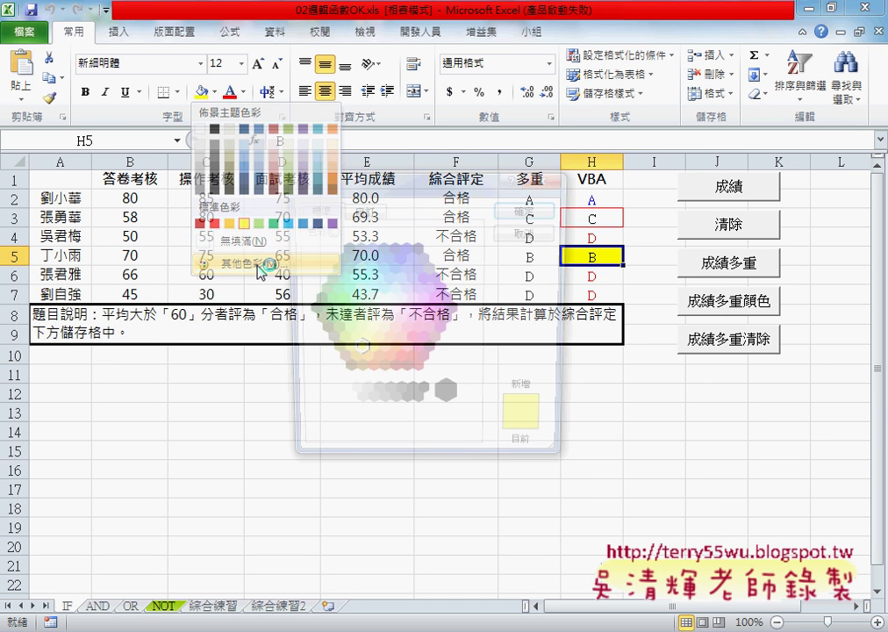
{"action": "left_click", "coordinate": [363, 210]}
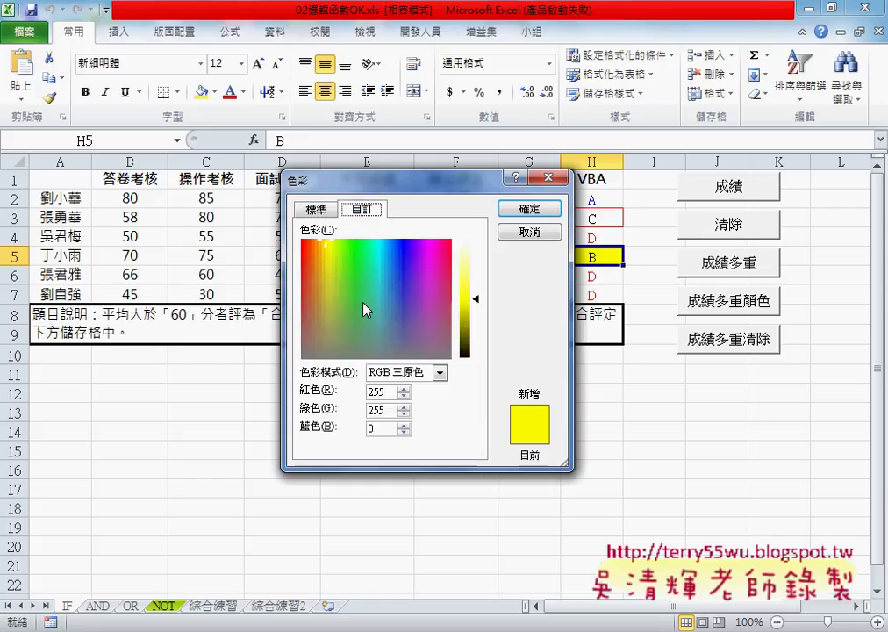
{"action": "key", "text": "Tab"}
{"action": "key", "text": "Tab"}
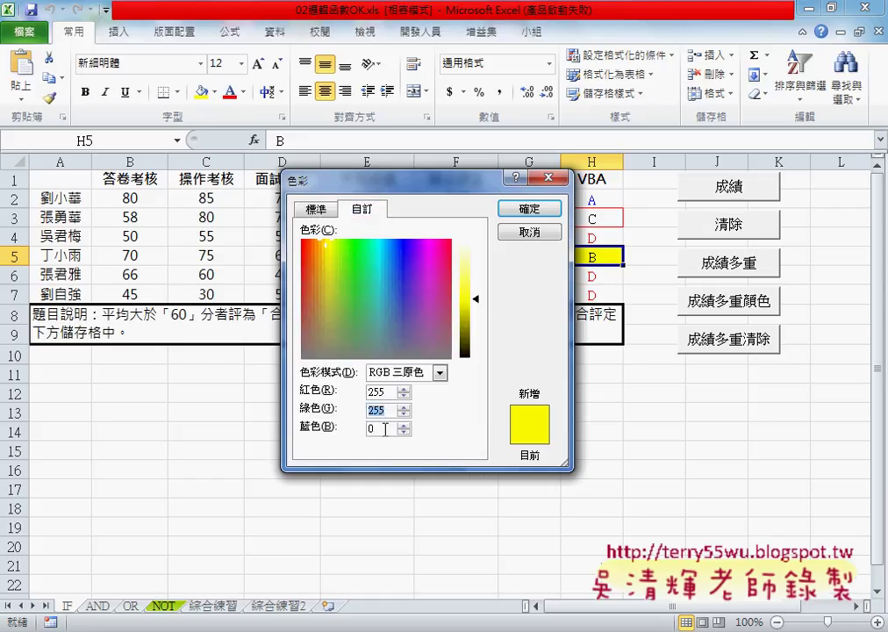
{"action": "left_click", "coordinate": [385, 430]}
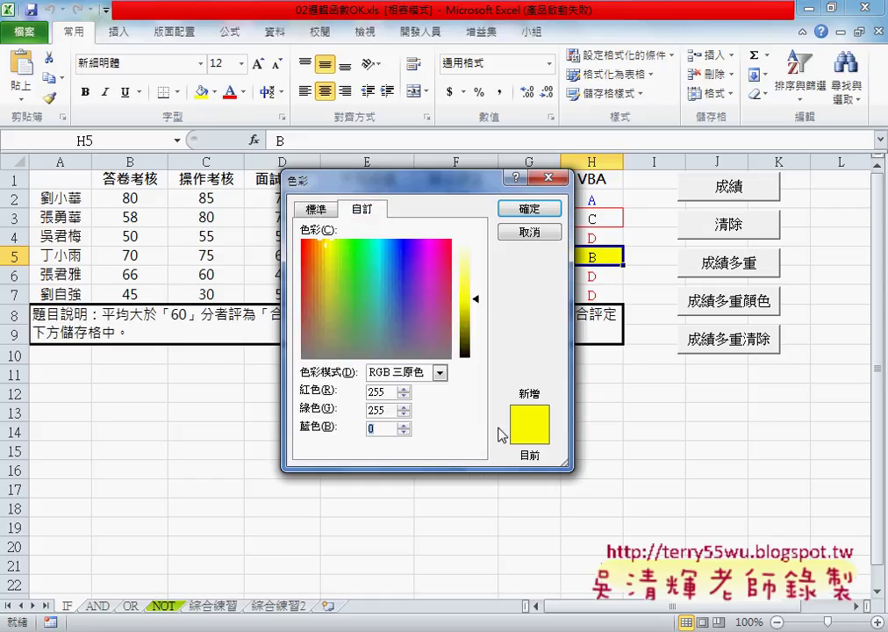
{"action": "left_click", "coordinate": [531, 233]}
{"action": "right_click", "coordinate": [720, 298]}
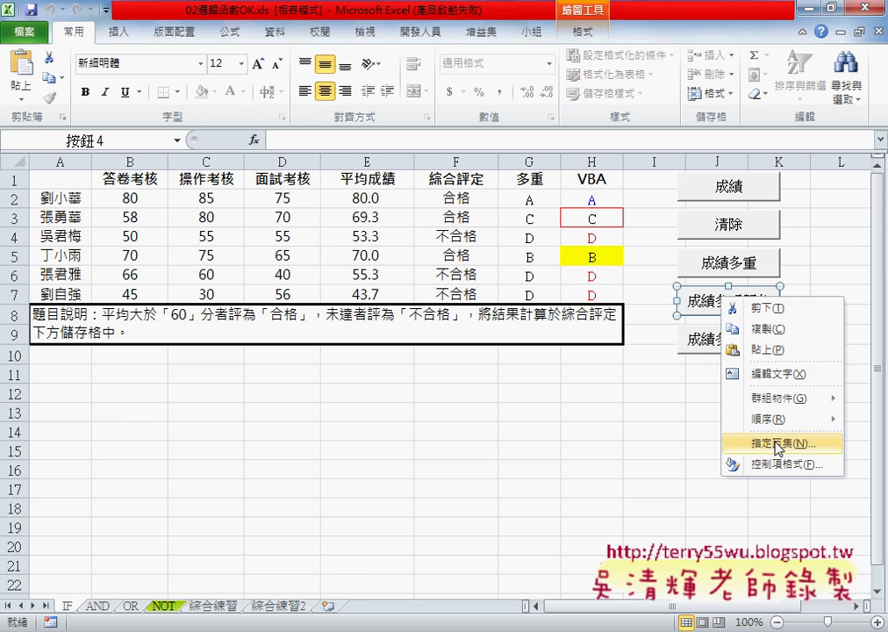
Step: Open the macro code and retype the B-grade fill line as Cells.Interior.Color = RGB(255, 255, 0)
{"action": "left_click", "coordinate": [779, 443]}
{"action": "left_click", "coordinate": [841, 389]}
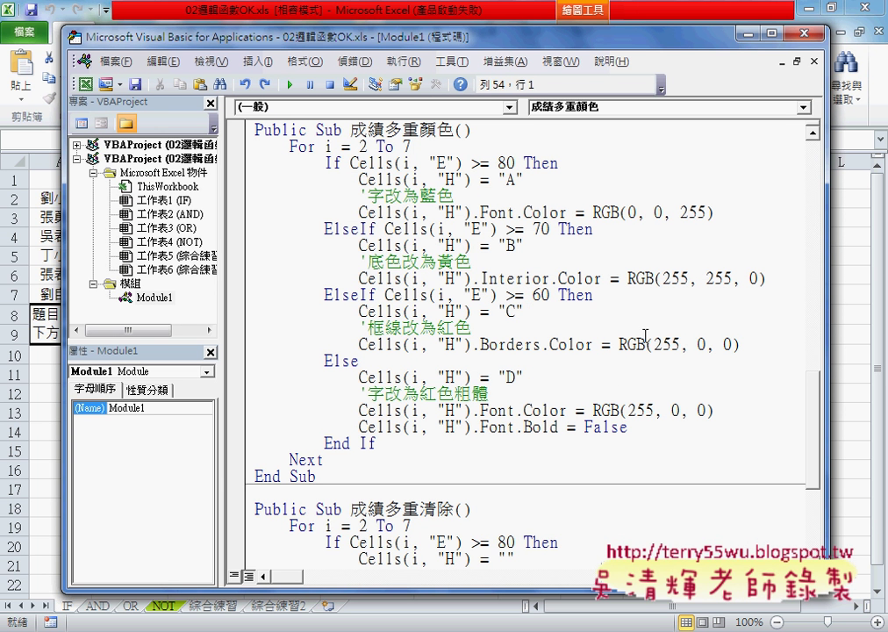
{"action": "left_click", "coordinate": [405, 277]}
{"action": "left_click_drag", "start_coordinate": [405, 277], "coordinate": [778, 277]}
{"action": "type", "text": "."}
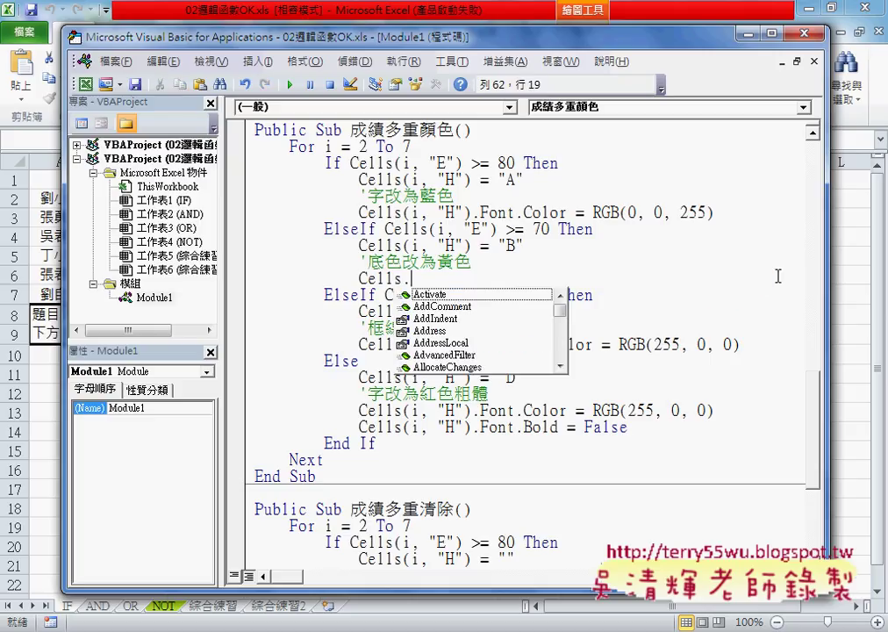
{"action": "type", "text": "i"}
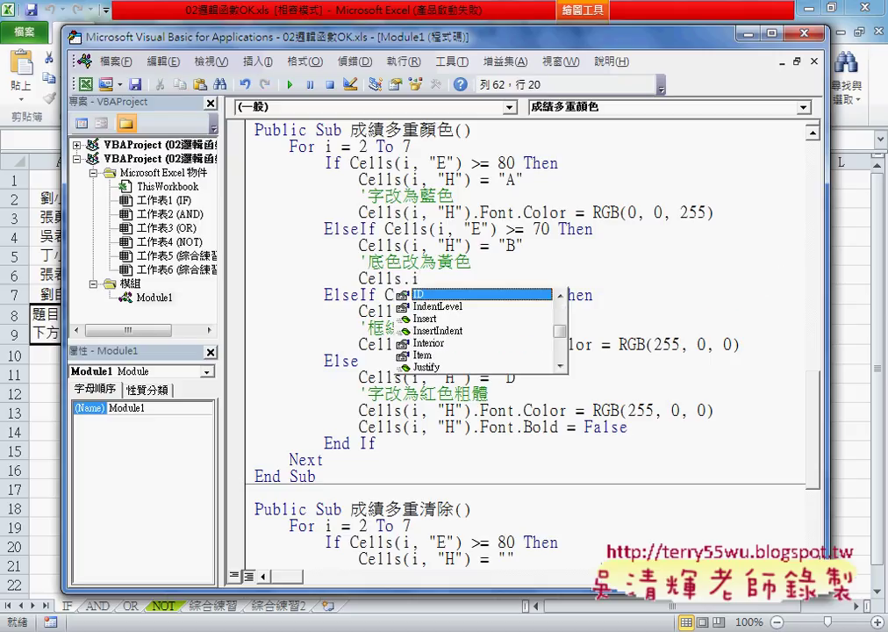
{"action": "left_click", "coordinate": [429, 343]}
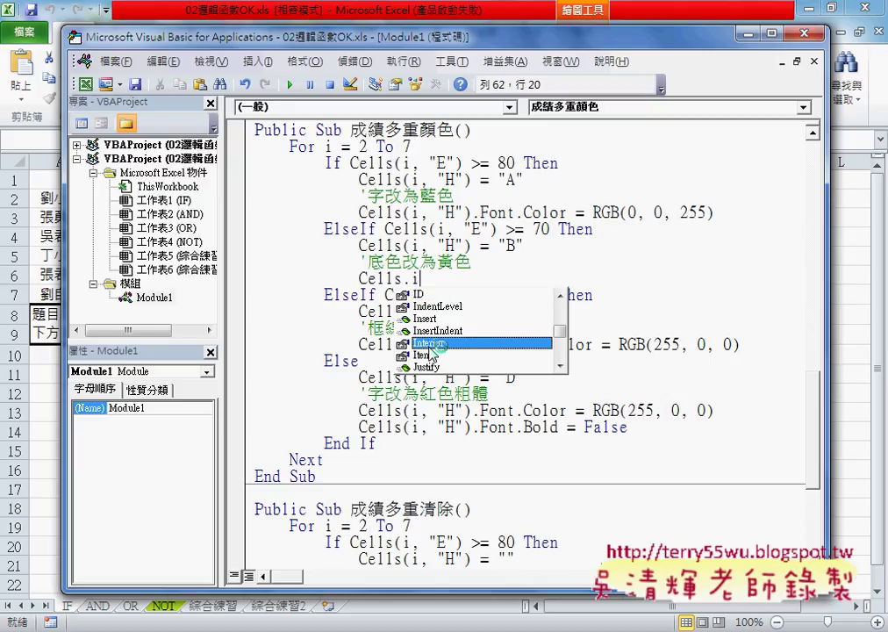
{"action": "double_click", "coordinate": [429, 344]}
{"action": "type", "text": "."}
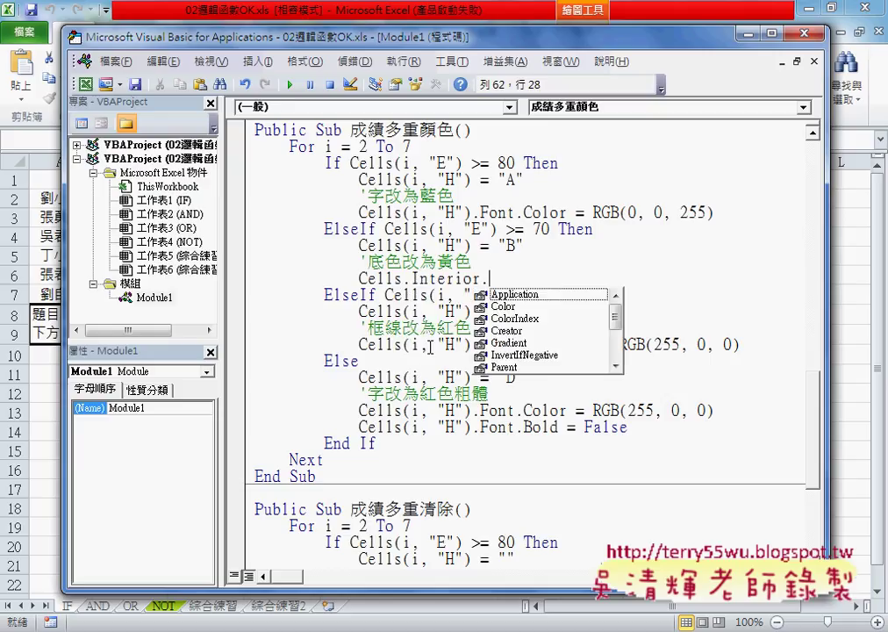
{"action": "left_click", "coordinate": [509, 305]}
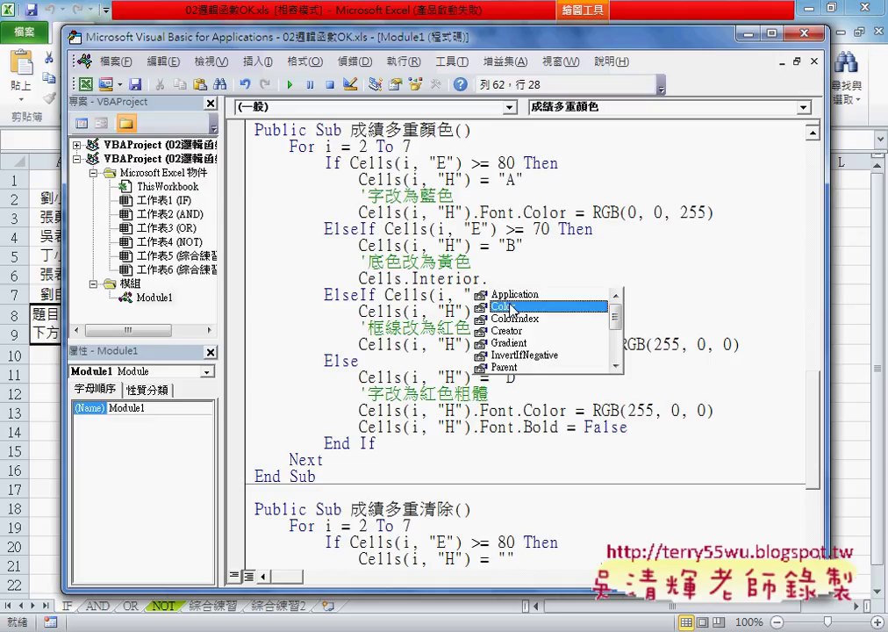
{"action": "double_click", "coordinate": [510, 306]}
{"action": "type", "text": "="}
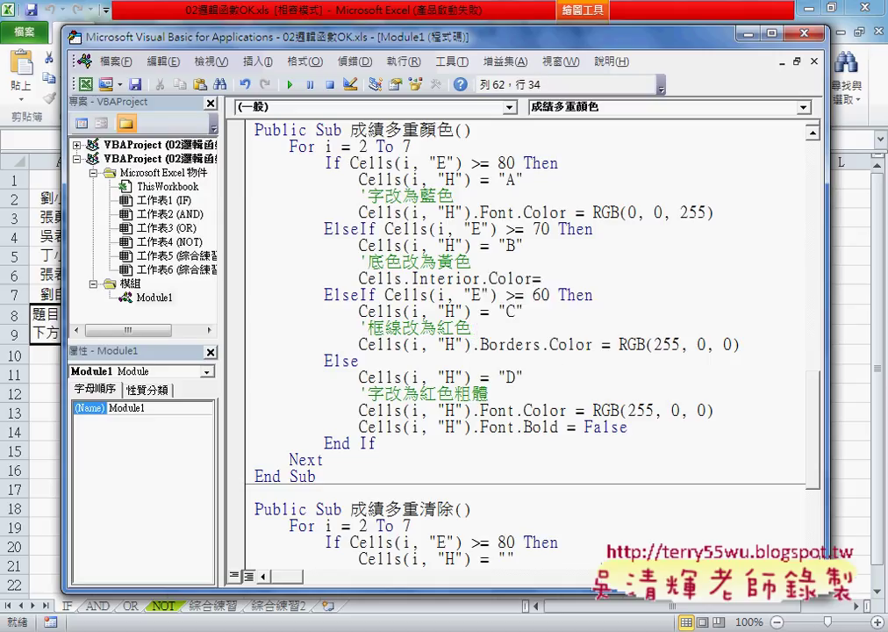
{"action": "type", "text": "rgb("}
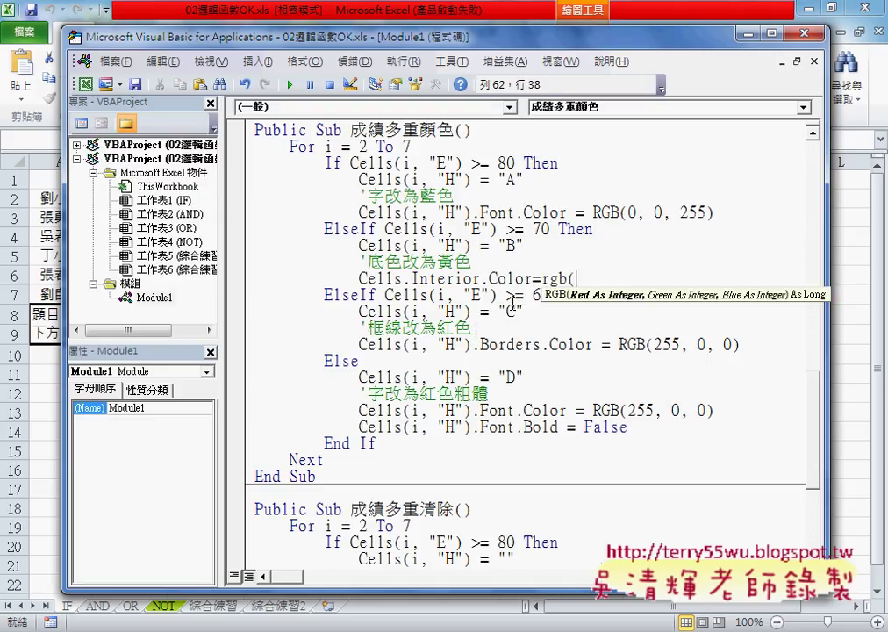
{"action": "type", "text": "255,"}
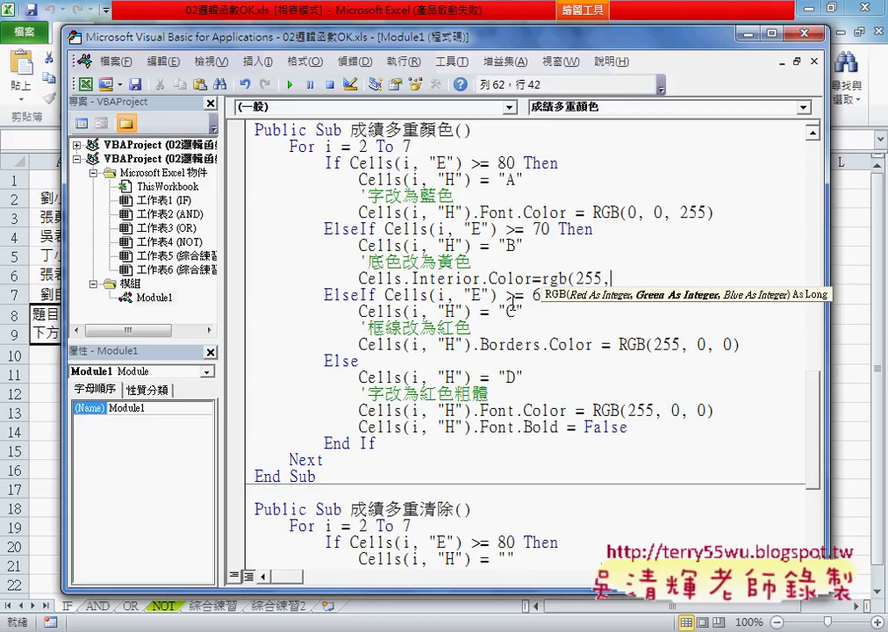
{"action": "type", "text": "255,"}
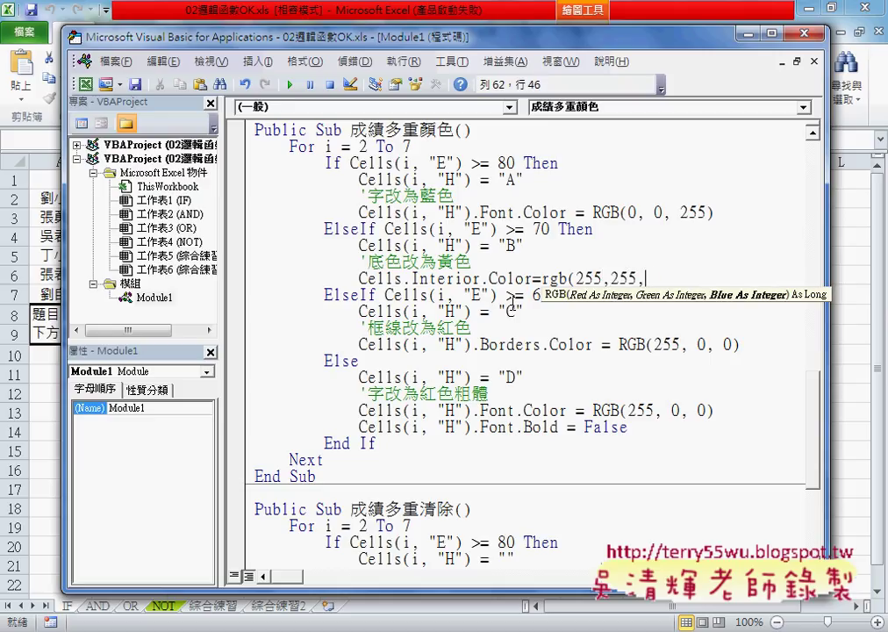
{"action": "type", "text": "0"}
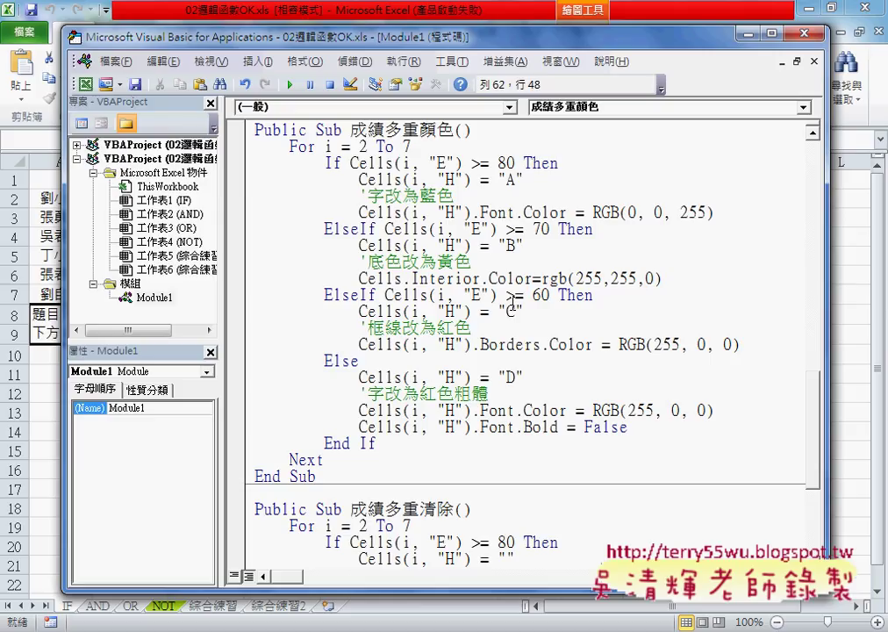
{"action": "left_click", "coordinate": [589, 325]}
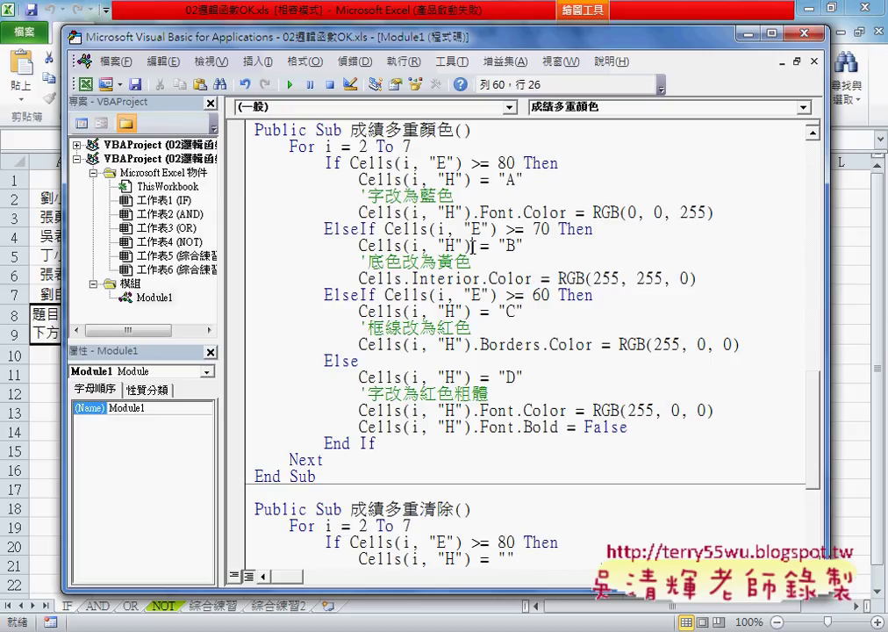
Step: Insert (i, "H") after Cells on the fill line, compare Interior.Color with Font.Color, then return
{"action": "left_click_drag", "start_coordinate": [471, 246], "coordinate": [402, 246]}
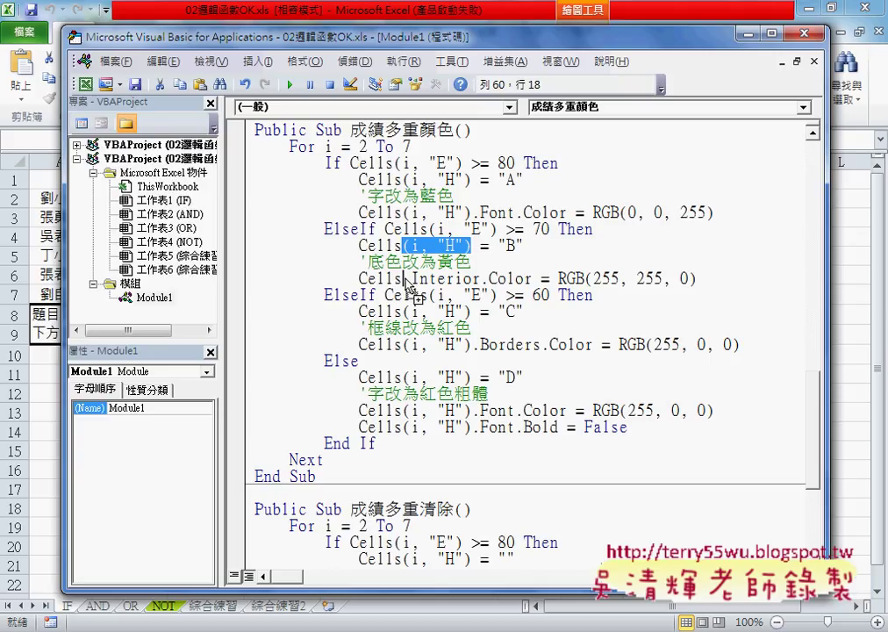
{"action": "left_click_drag", "start_coordinate": [406, 281], "coordinate": [471, 279]}
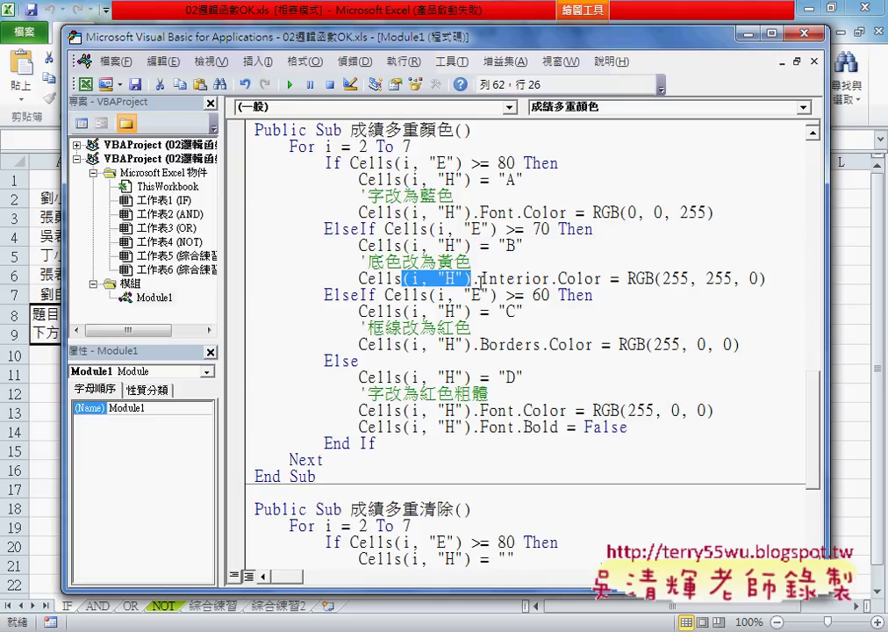
{"action": "left_click_drag", "start_coordinate": [480, 279], "coordinate": [610, 279]}
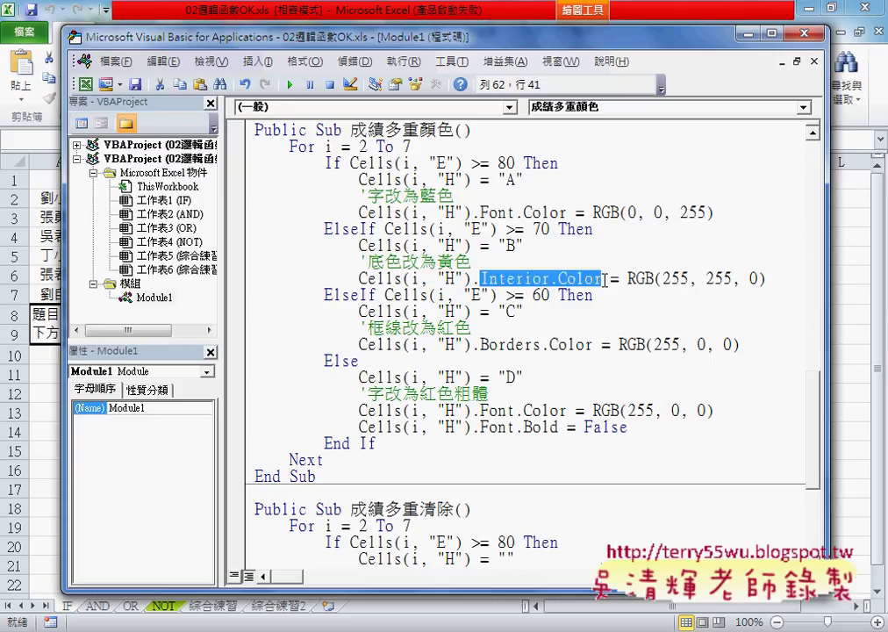
{"action": "left_click_drag", "start_coordinate": [480, 212], "coordinate": [713, 213]}
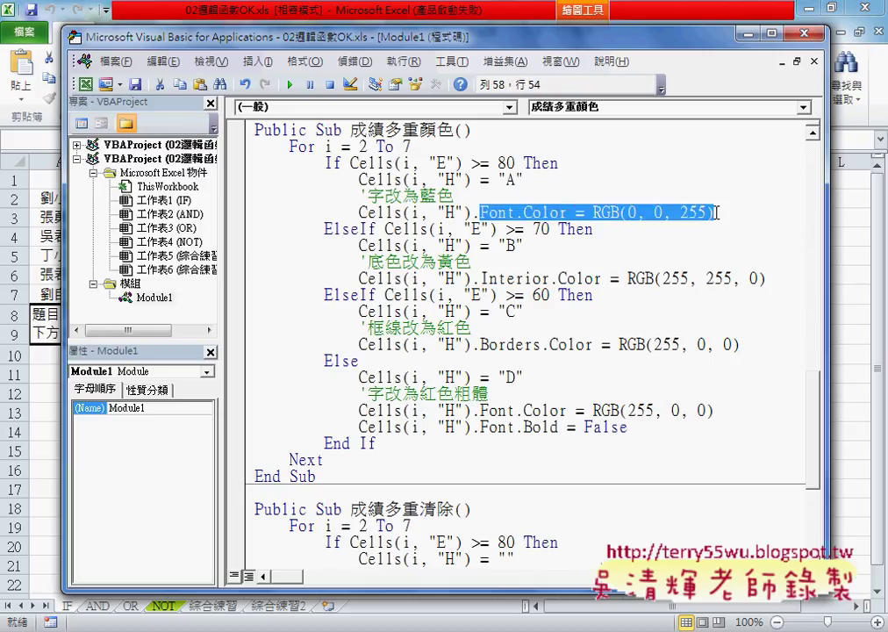
{"action": "left_click_drag", "start_coordinate": [480, 278], "coordinate": [771, 279]}
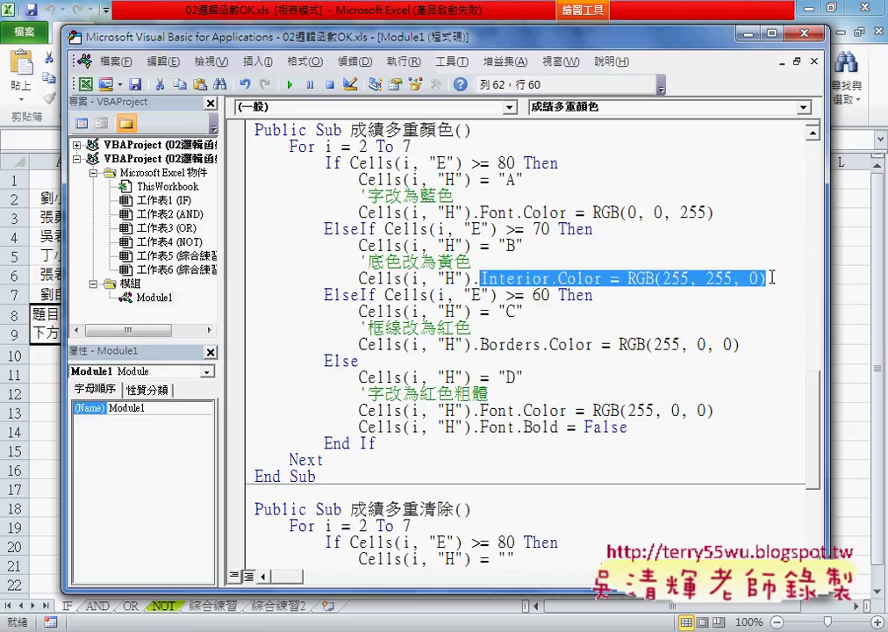
{"action": "left_click", "coordinate": [843, 294]}
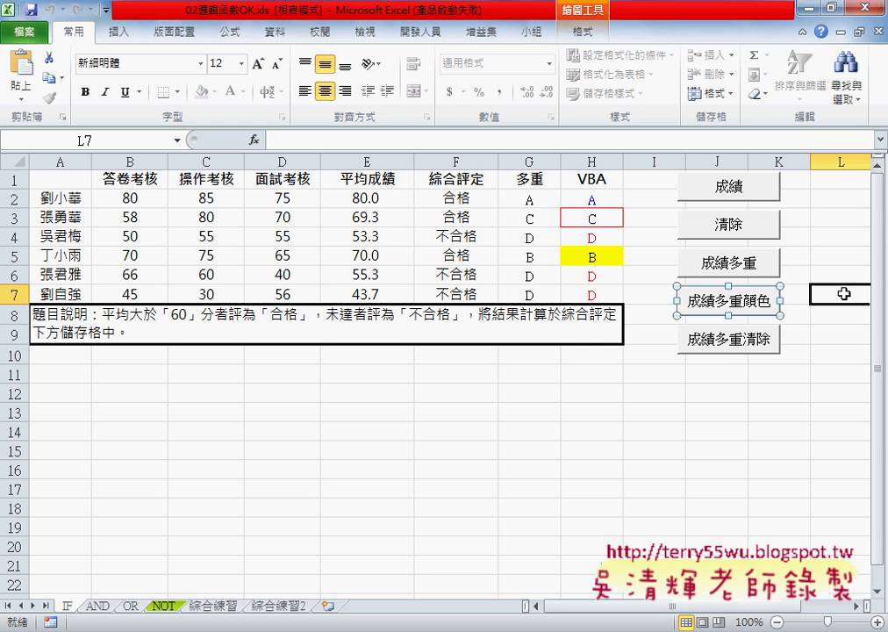
Step: Check cell H3, reopen the code with Alt+F11, compare Font, Interior and Borders, then lower the window
{"action": "left_click", "coordinate": [594, 219]}
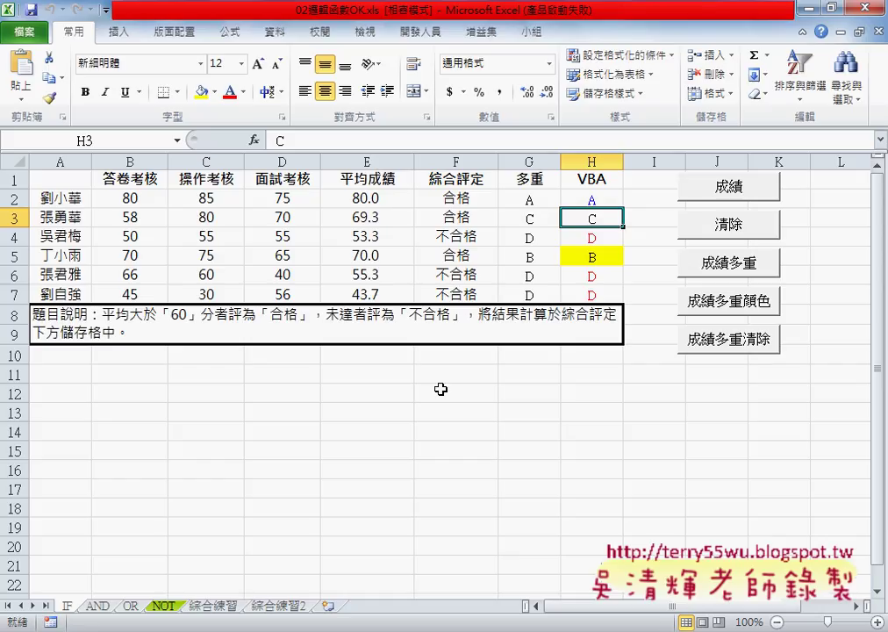
{"action": "key", "text": "alt+F11"}
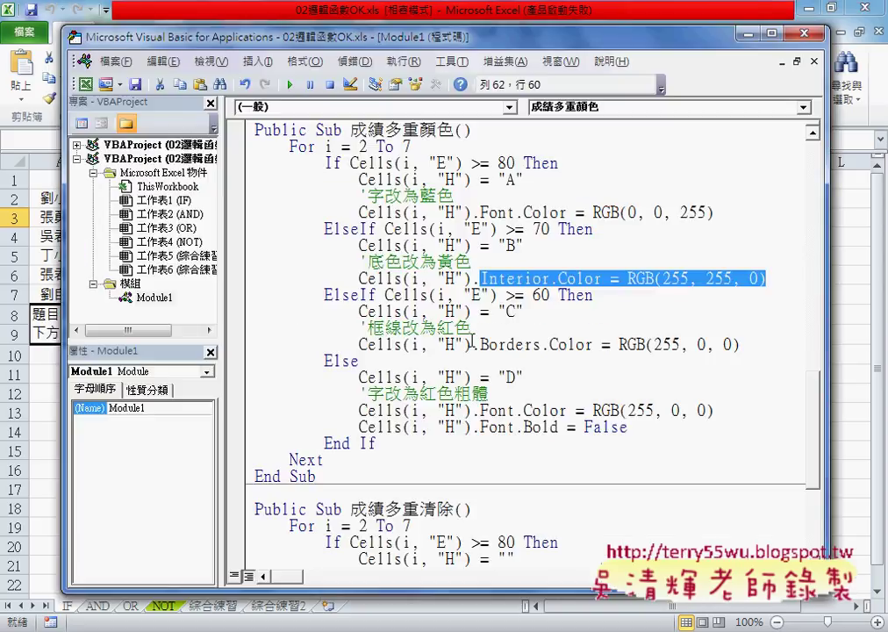
{"action": "left_click_drag", "start_coordinate": [480, 344], "coordinate": [534, 345]}
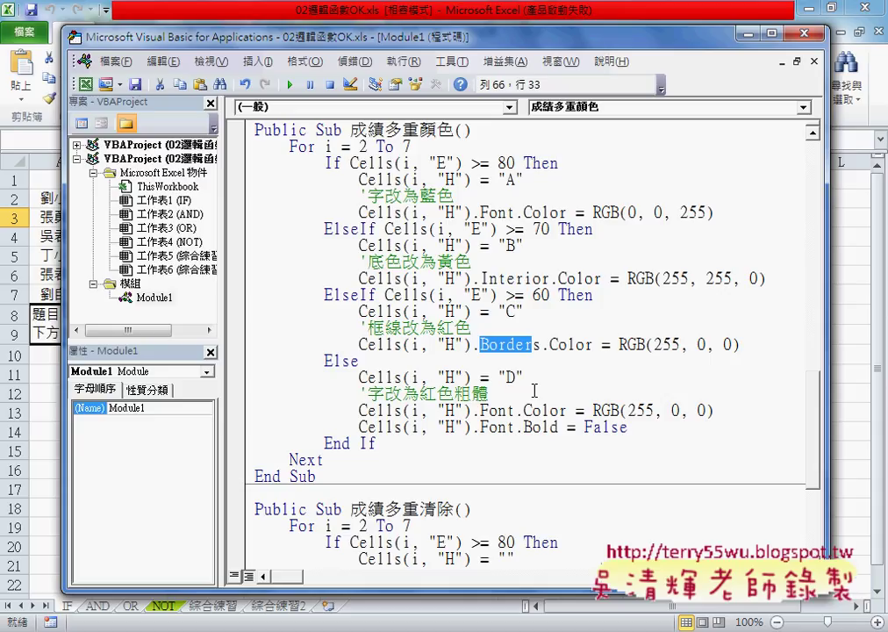
{"action": "left_click", "coordinate": [509, 212]}
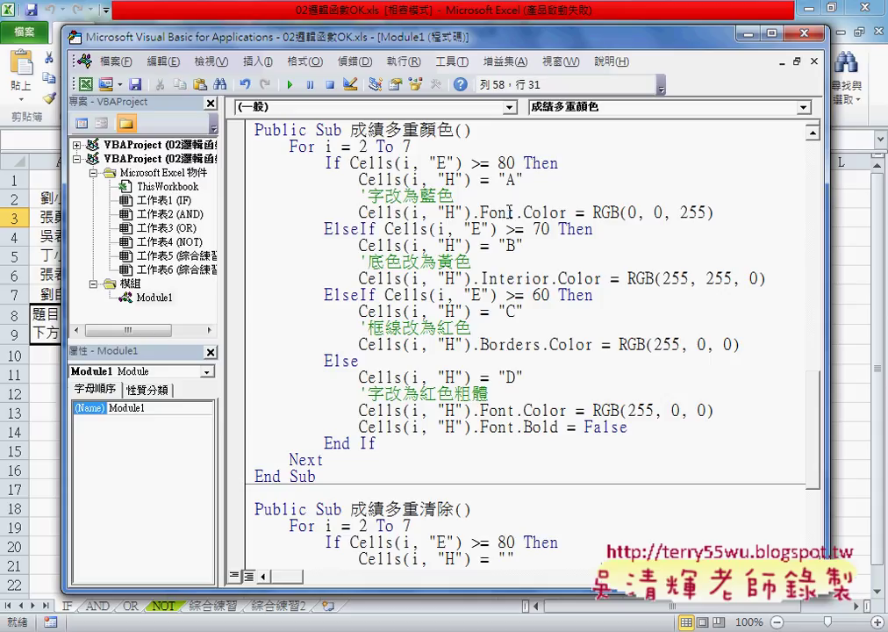
{"action": "left_click", "coordinate": [550, 278]}
{"action": "left_click_drag", "start_coordinate": [532, 345], "coordinate": [544, 348]}
{"action": "left_click_drag", "start_coordinate": [597, 35], "coordinate": [584, 266]}
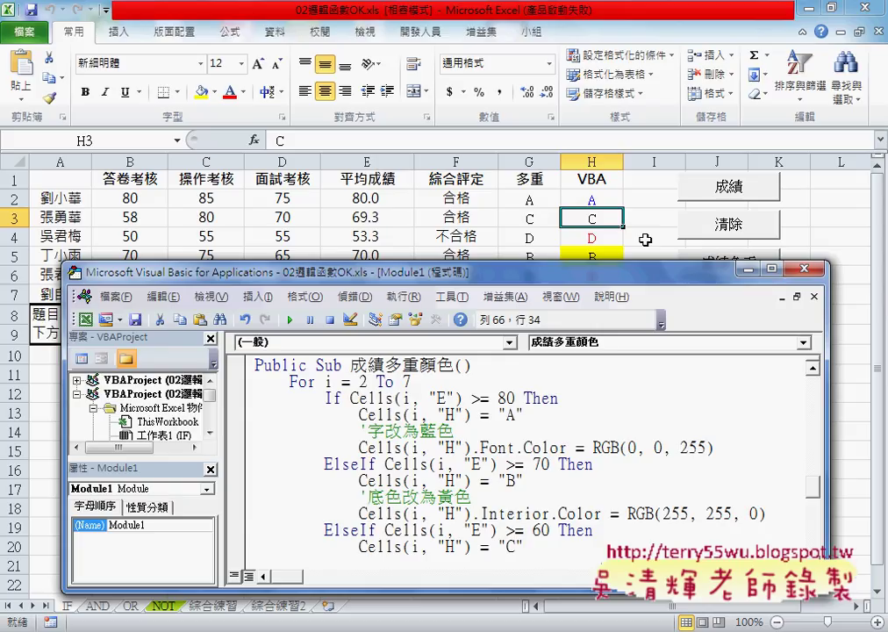
Step: Make the VBA code window taller so the whole 成績多重顏色 macro, including the D branch, shows
{"action": "key", "text": "ctrl+shift+d"}
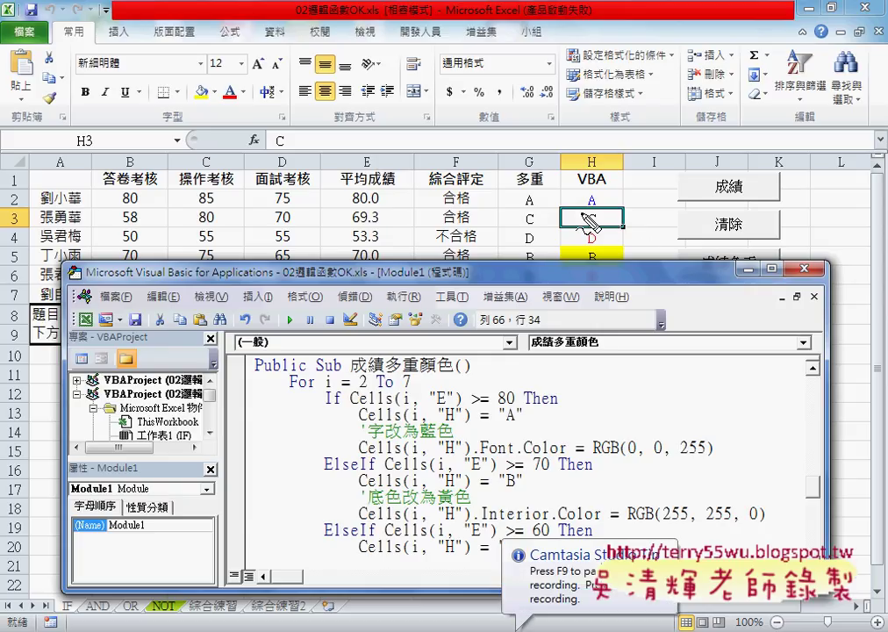
{"action": "mouse_move", "coordinate": [562, 208]}
{"action": "left_mouse_down"}
{"action": "mouse_move", "coordinate": [590, 209]}
{"action": "mouse_move", "coordinate": [563, 226]}
{"action": "left_mouse_up"}
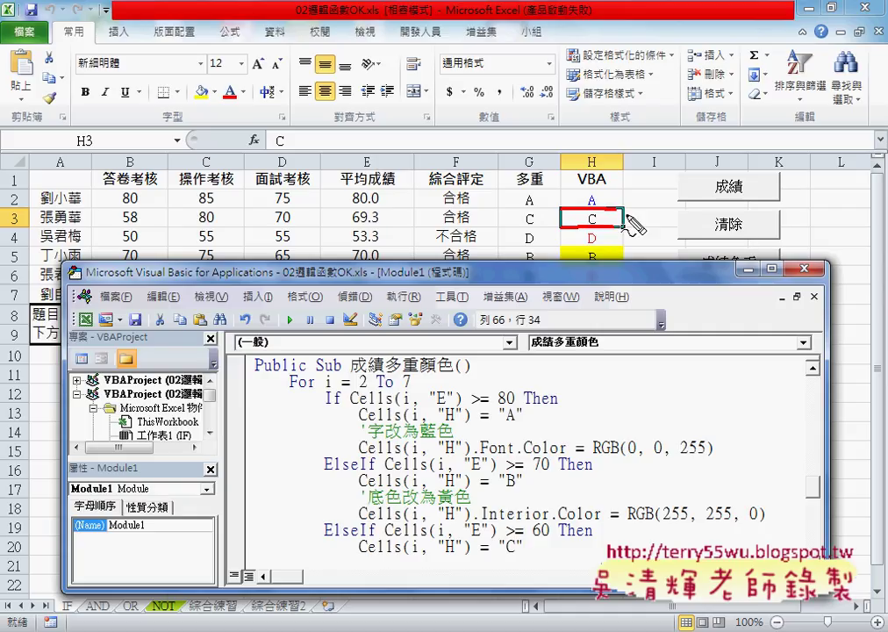
{"action": "left_click_drag", "start_coordinate": [624, 227], "coordinate": [561, 227]}
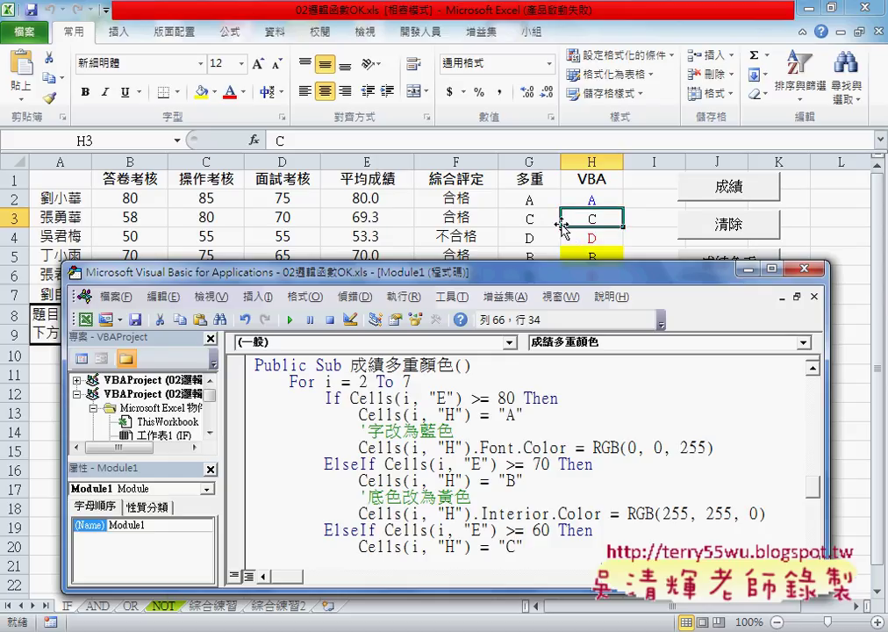
{"action": "left_click_drag", "start_coordinate": [550, 262], "coordinate": [550, 132]}
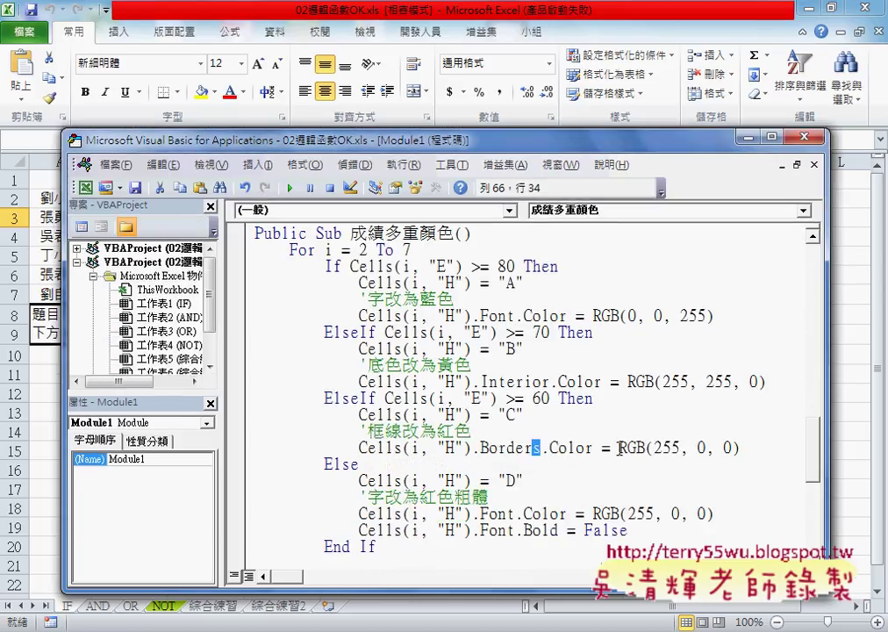
Step: Replace everything after Cells on the C-grade red-border line with .B
{"action": "left_click", "coordinate": [742, 449]}
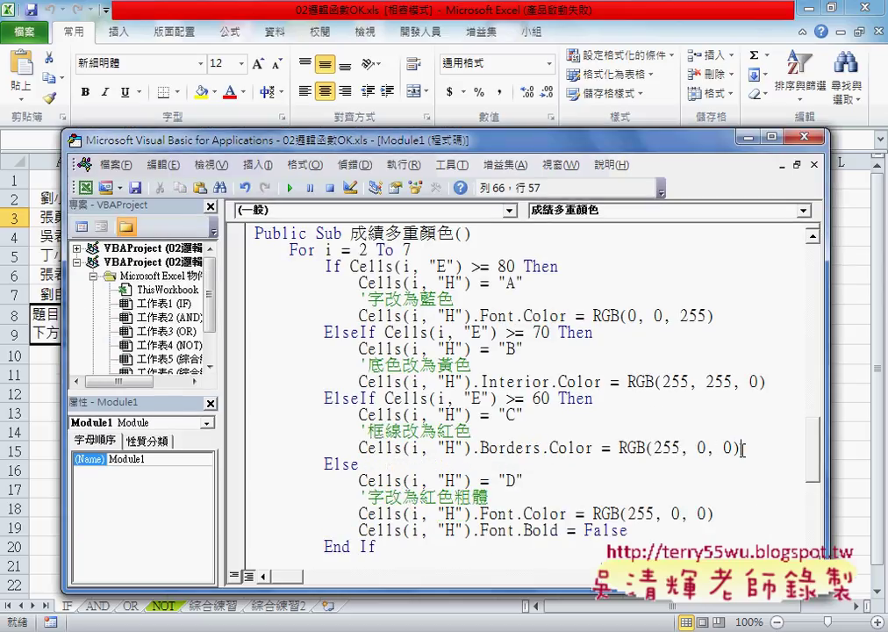
{"action": "left_click_drag", "start_coordinate": [681, 448], "coordinate": [664, 449]}
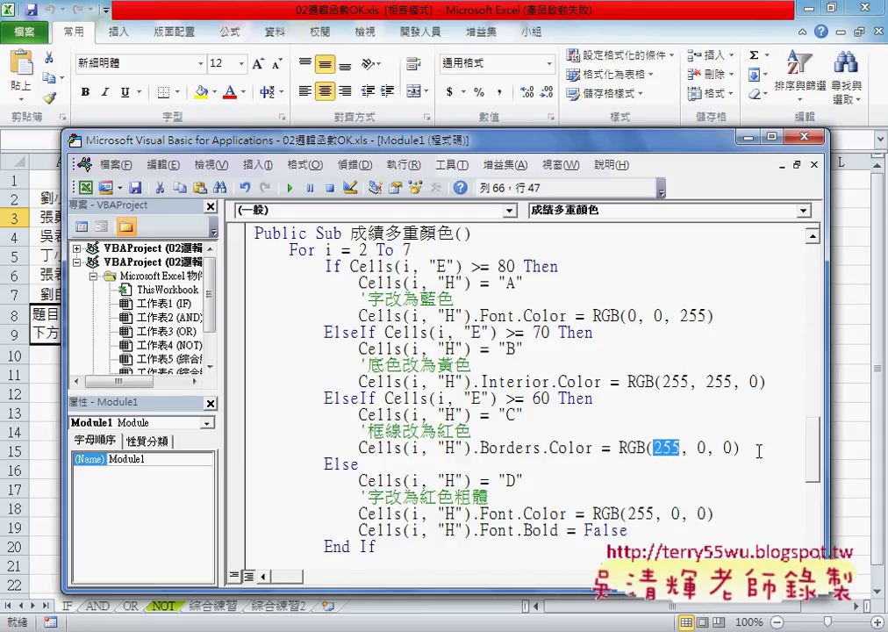
{"action": "left_click_drag", "start_coordinate": [742, 449], "coordinate": [615, 449]}
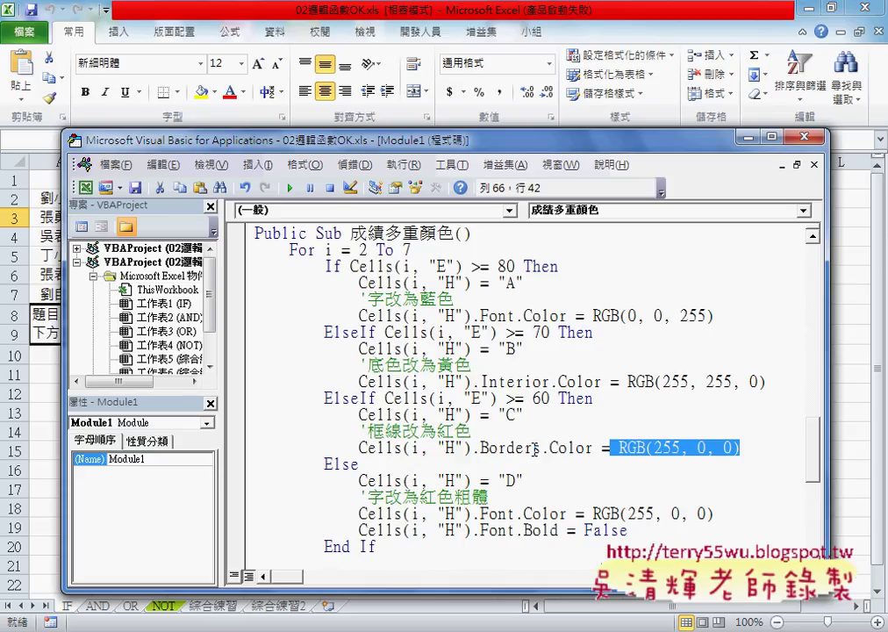
{"action": "left_click", "coordinate": [475, 449]}
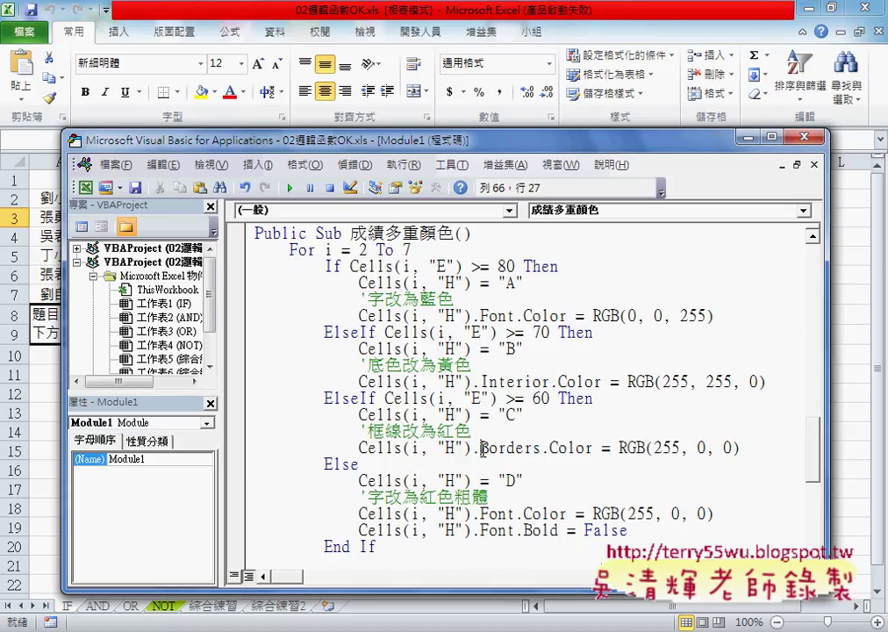
{"action": "left_click_drag", "start_coordinate": [473, 448], "coordinate": [722, 448]}
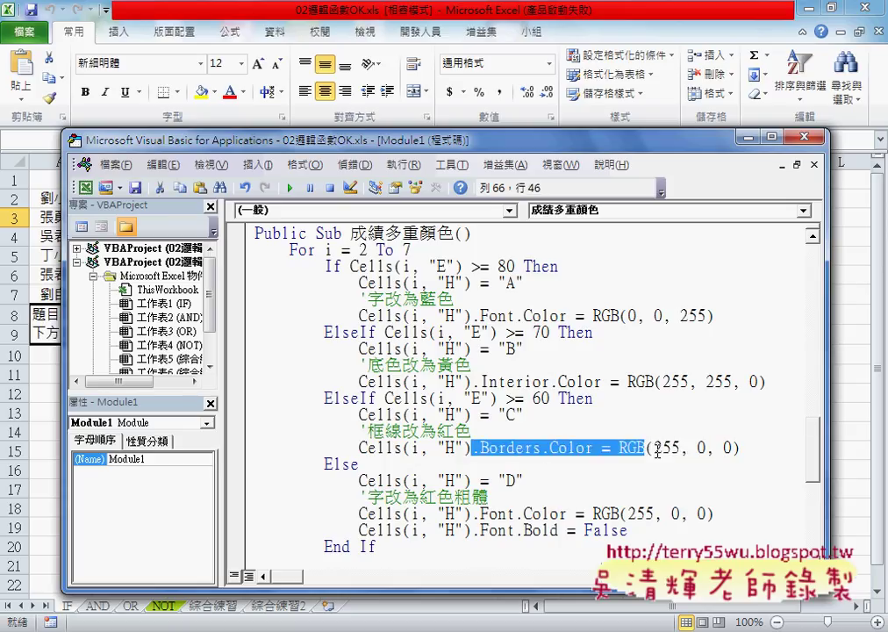
{"action": "left_click_drag", "start_coordinate": [402, 450], "coordinate": [746, 450]}
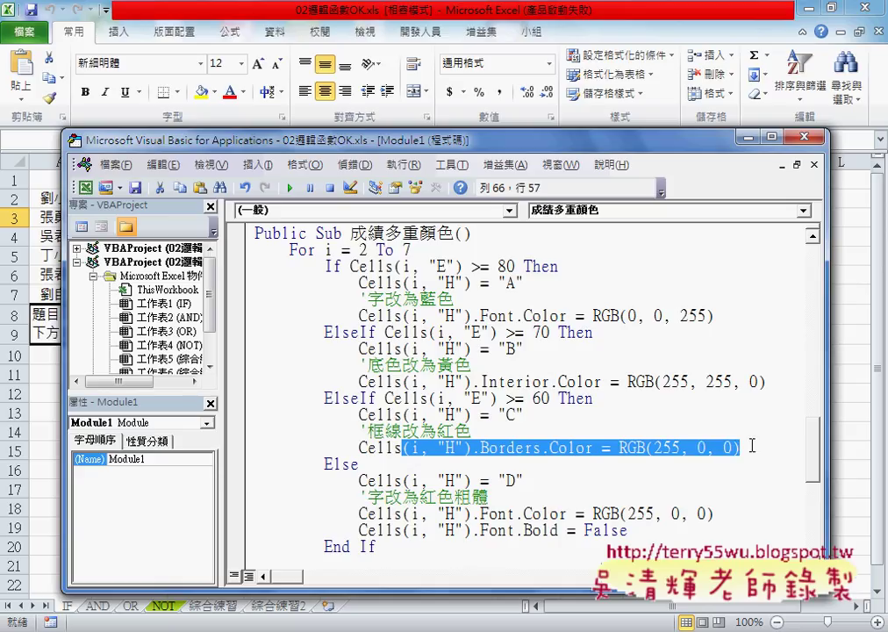
{"action": "type", "text": ".B"}
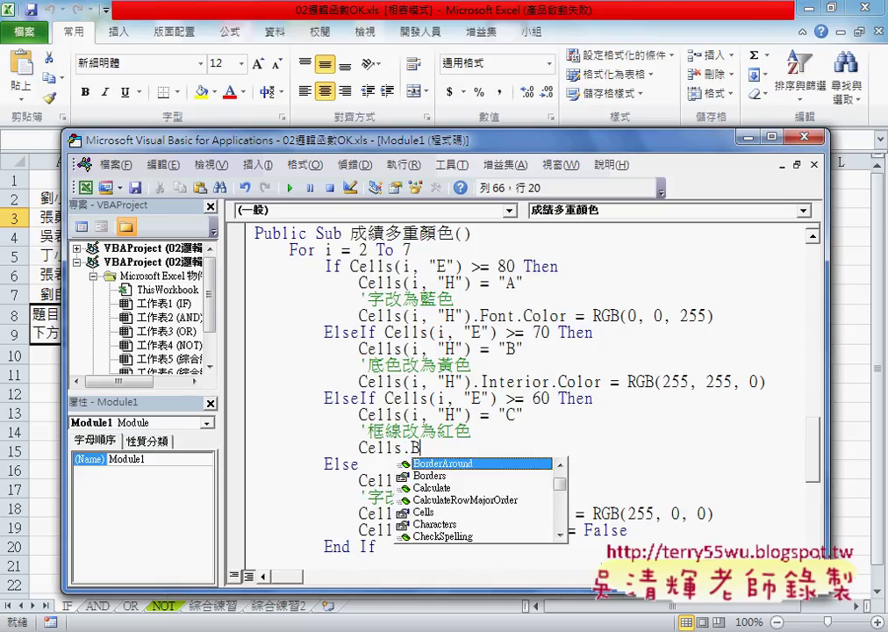
Step: Build Cells.Borders.Color on the C-grade line using the member suggestion list
{"action": "double_click", "coordinate": [442, 476]}
{"action": "type", "text": "."}
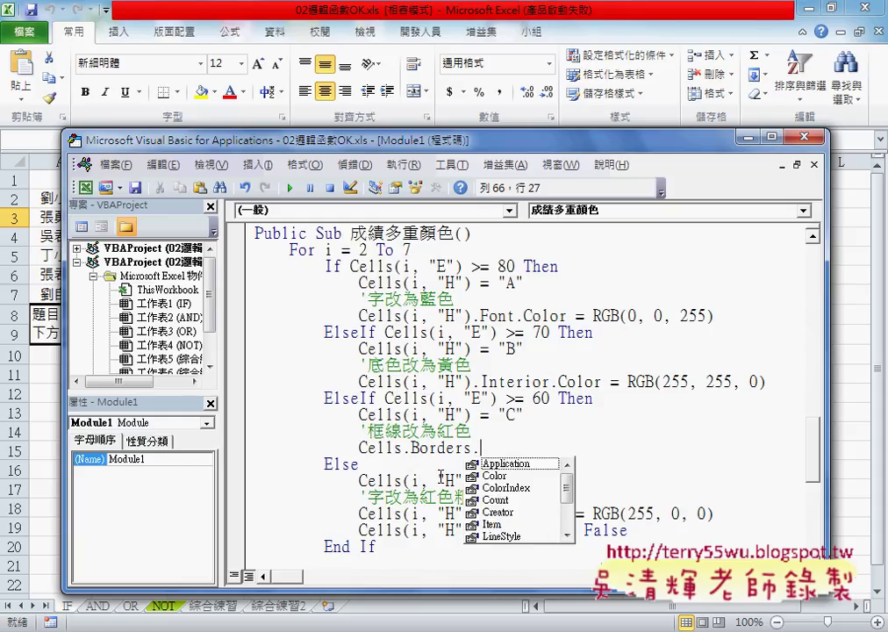
{"action": "key", "text": "Down"}
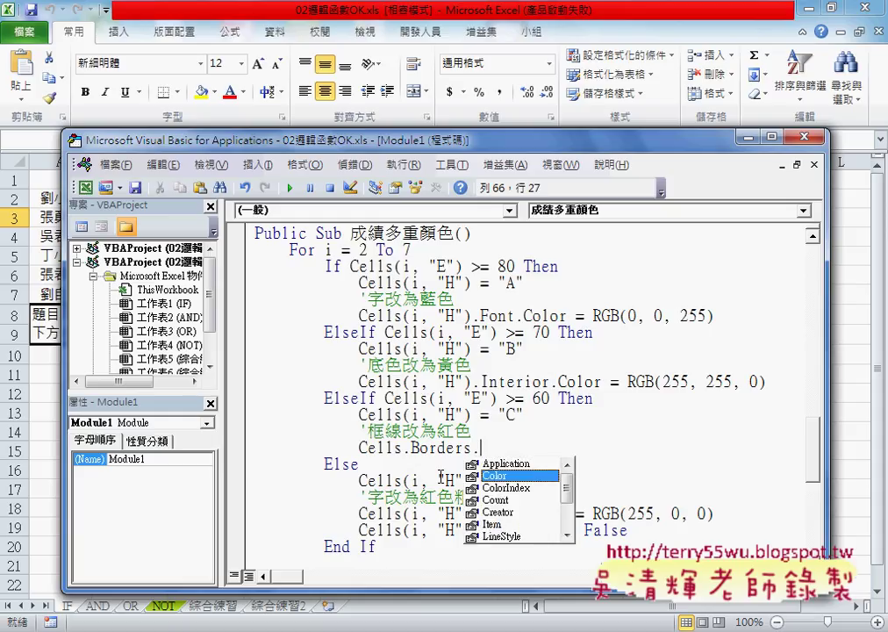
{"action": "key", "text": "space"}
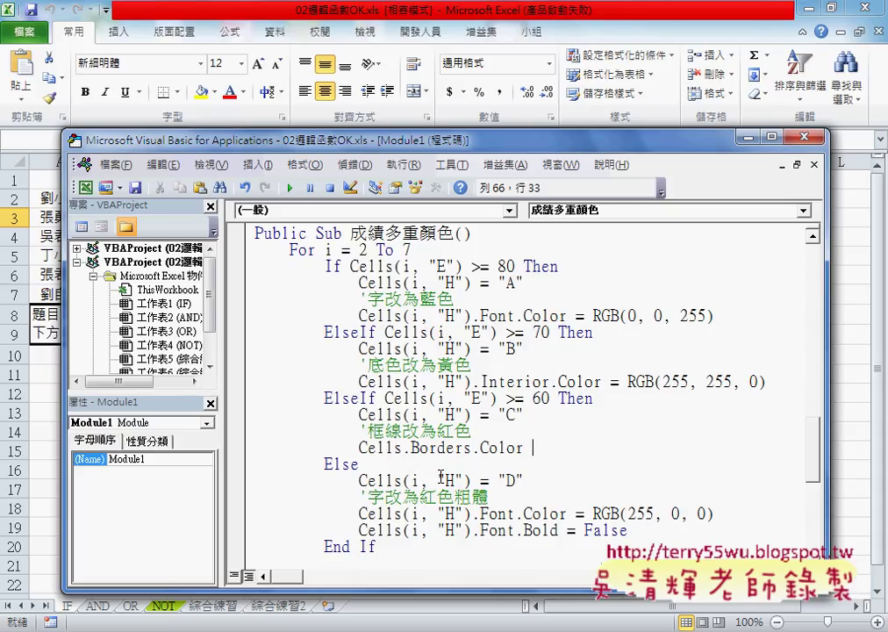
{"action": "left_click_drag", "start_coordinate": [472, 447], "coordinate": [526, 449]}
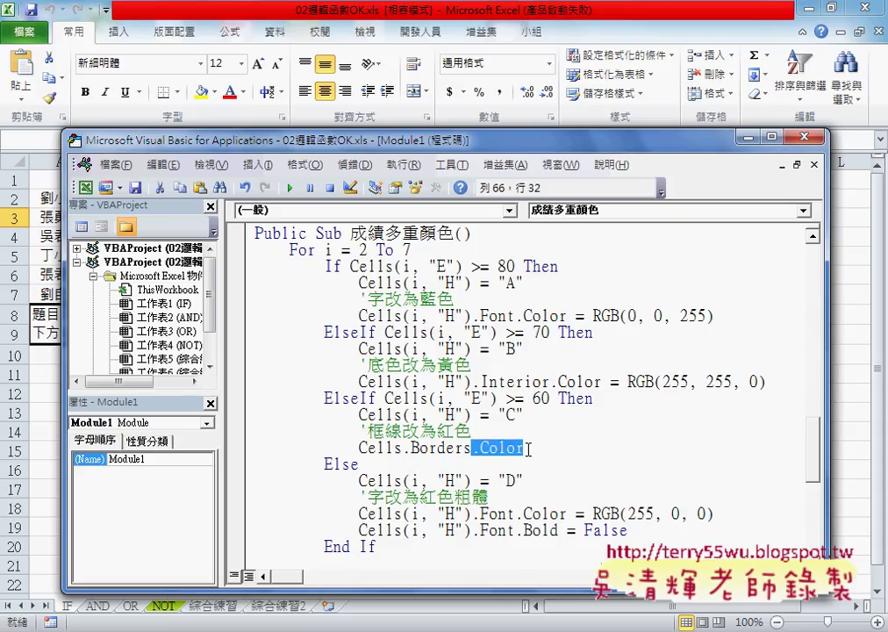
{"action": "type", "text": "("}
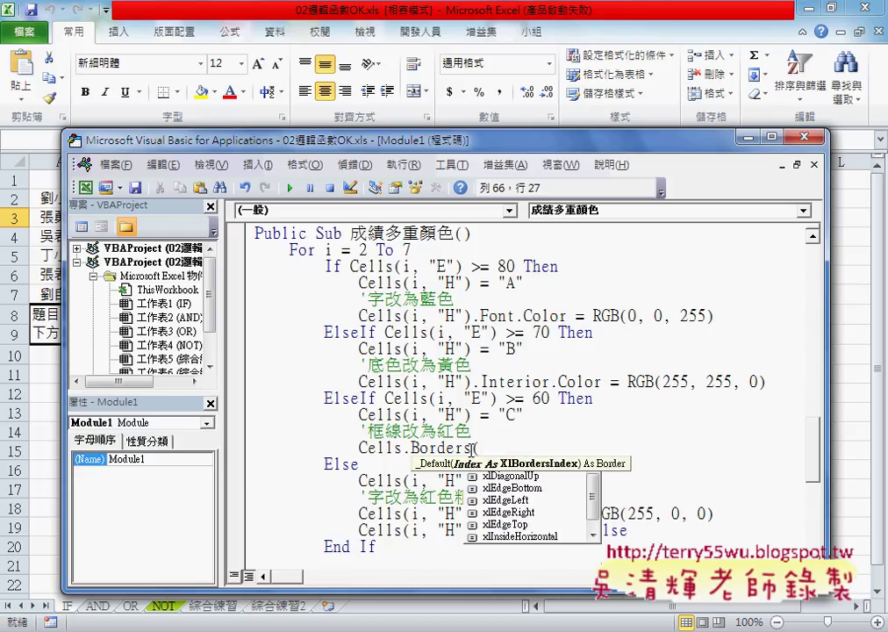
Step: Annotate the xlEdge border constants and Excel's border formatting, then dismiss the constant list
{"action": "scroll", "coordinate": [596, 511], "scroll_direction": "down", "scroll_amount": 1}
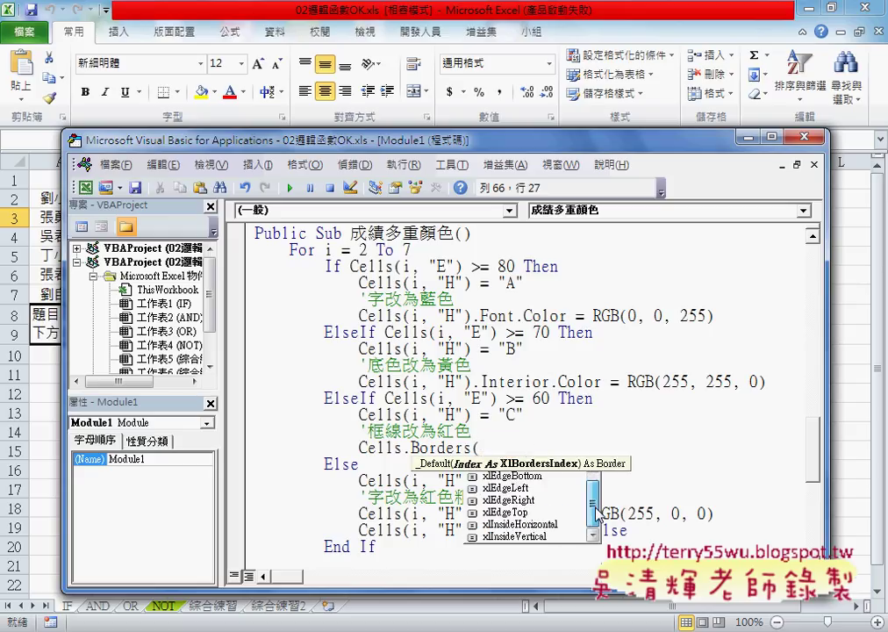
{"action": "scroll", "coordinate": [597, 509], "scroll_direction": "up", "scroll_amount": 1}
{"action": "scroll", "coordinate": [597, 488], "scroll_direction": "down", "scroll_amount": 1}
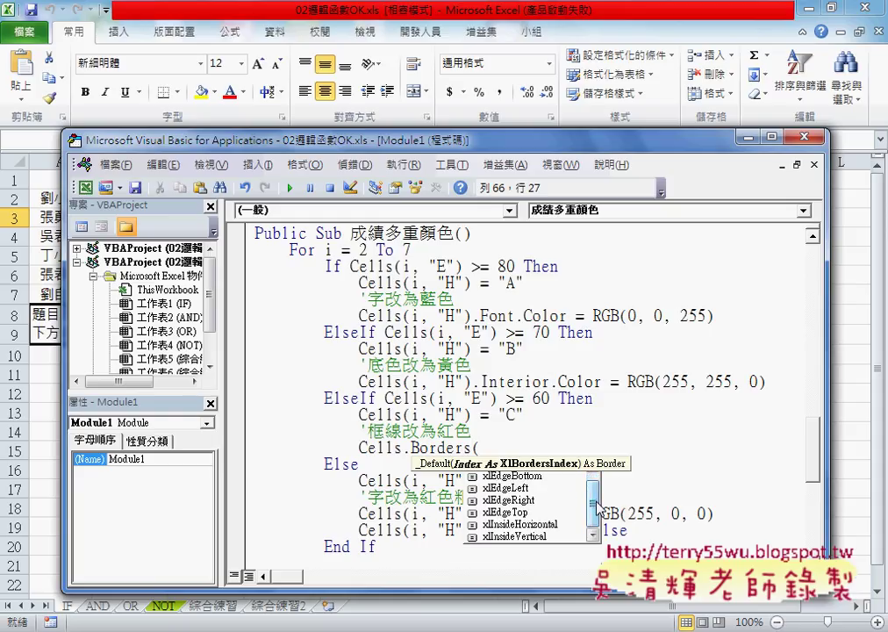
{"action": "scroll", "coordinate": [571, 497], "scroll_direction": "up", "scroll_amount": 1}
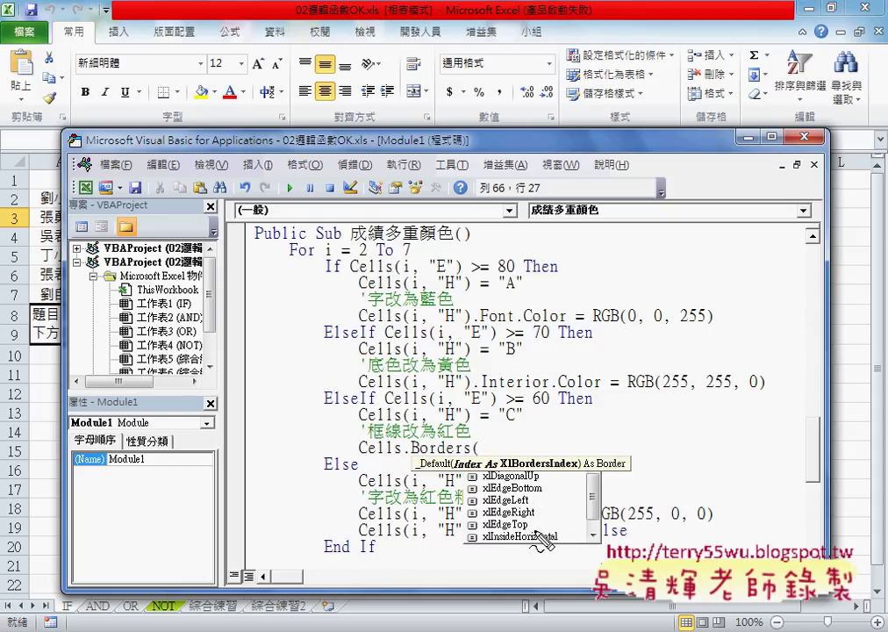
{"action": "mouse_move", "coordinate": [537, 532]}
{"action": "left_mouse_down"}
{"action": "mouse_move", "coordinate": [468, 520]}
{"action": "mouse_move", "coordinate": [524, 536]}
{"action": "mouse_move", "coordinate": [550, 512]}
{"action": "left_mouse_up"}
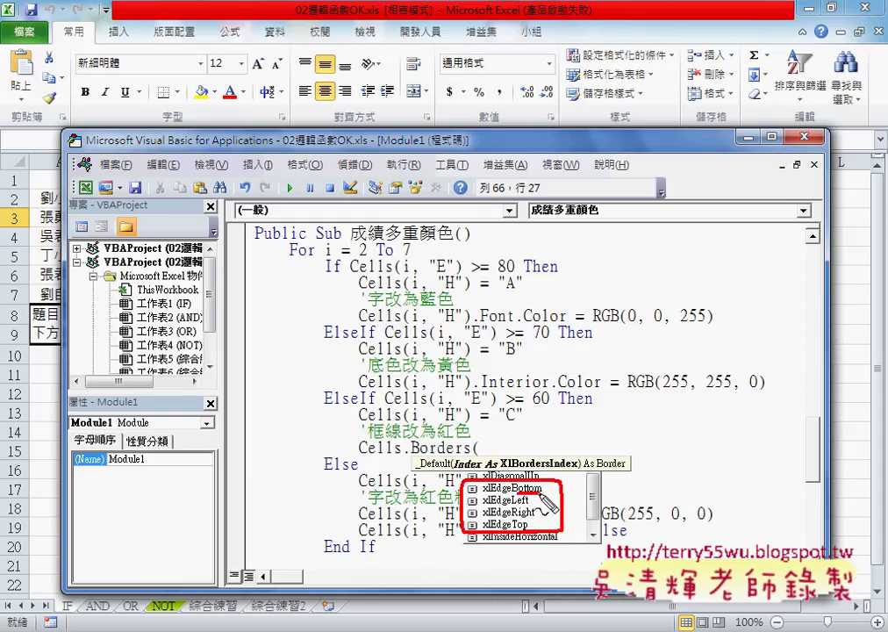
{"action": "key", "text": "ctrl+z"}
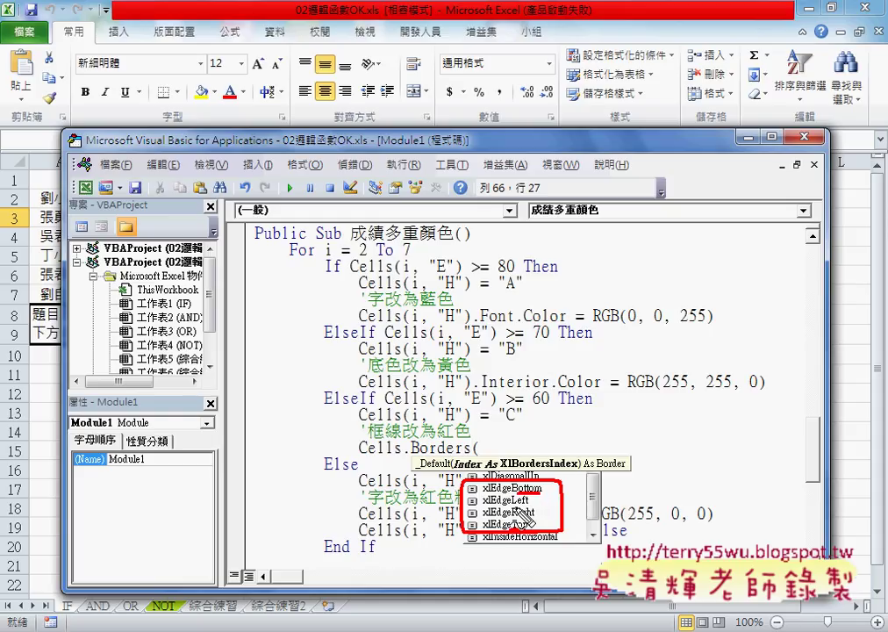
{"action": "left_click_drag", "start_coordinate": [527, 497], "coordinate": [541, 506]}
{"action": "mouse_move", "coordinate": [167, 73]}
{"action": "left_mouse_down"}
{"action": "mouse_move", "coordinate": [182, 112]}
{"action": "mouse_move", "coordinate": [464, 434]}
{"action": "left_mouse_up"}
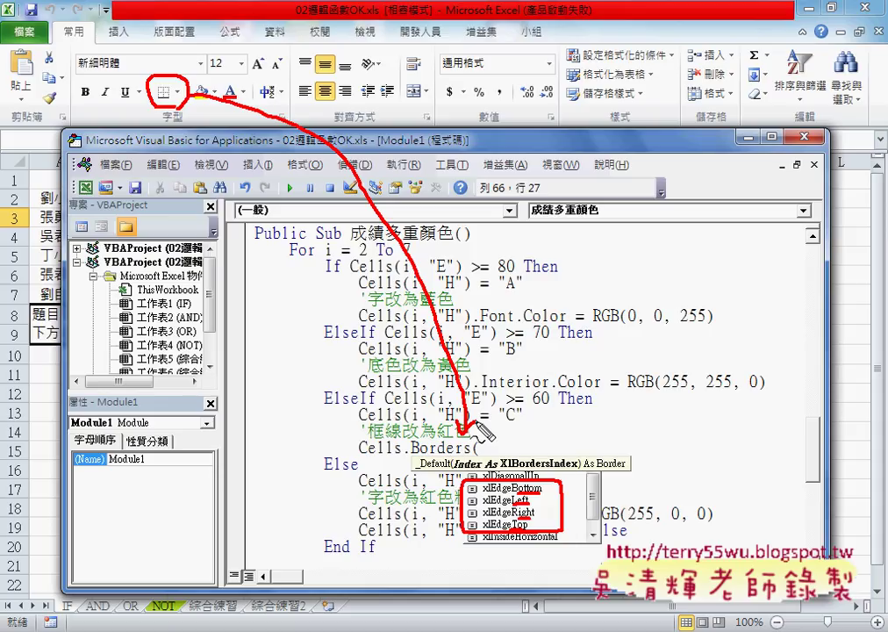
{"action": "key", "text": "Escape"}
{"action": "key", "text": "BackSpace"}
Step: Restore the C-grade line Borders.Color = RGB(255, 0, 0), check the D grade in H4, and return to the code
{"action": "type", "text": ".Color"}
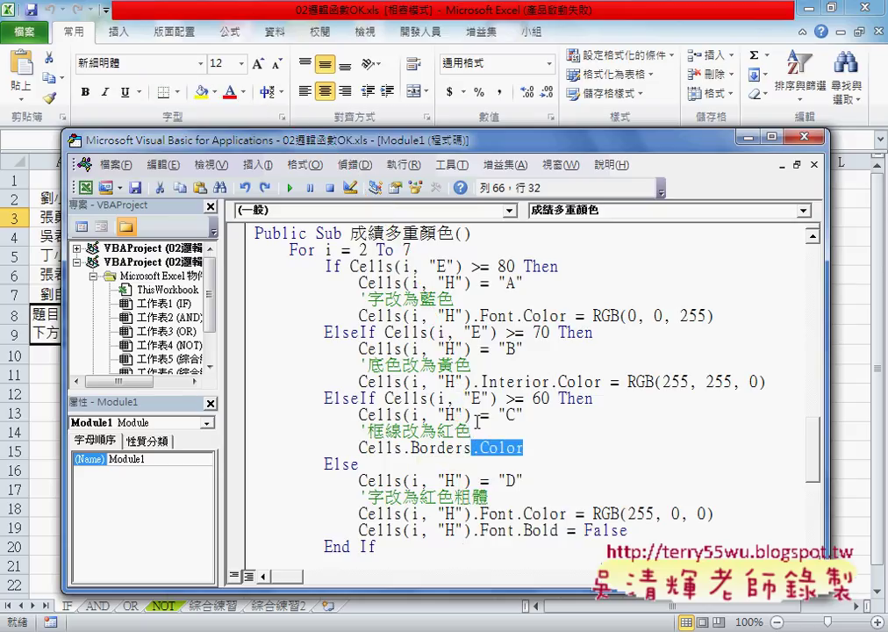
{"action": "key", "text": "ctrl+z"}
{"action": "key", "text": "ctrl+z"}
{"action": "key", "text": "ctrl+z"}
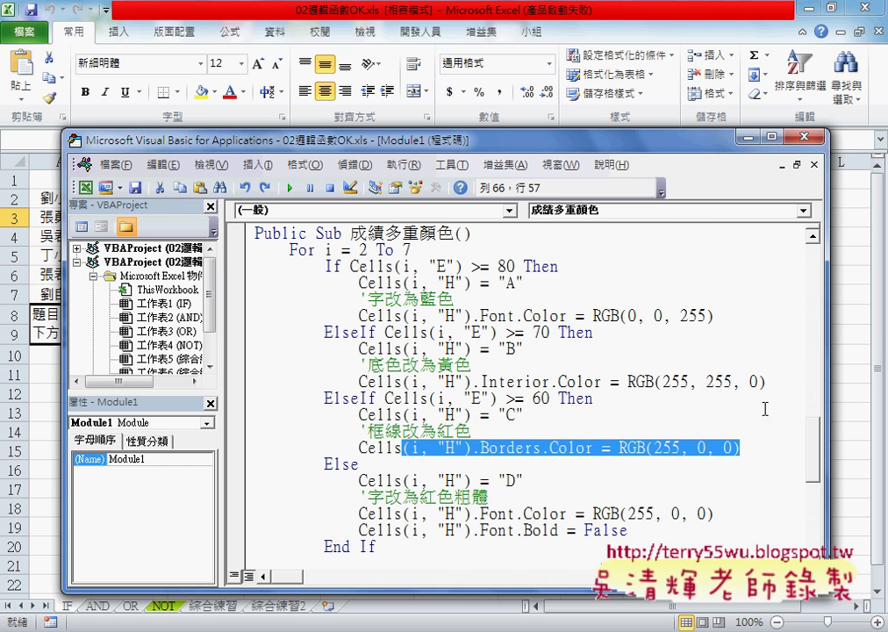
{"action": "left_click", "coordinate": [850, 395]}
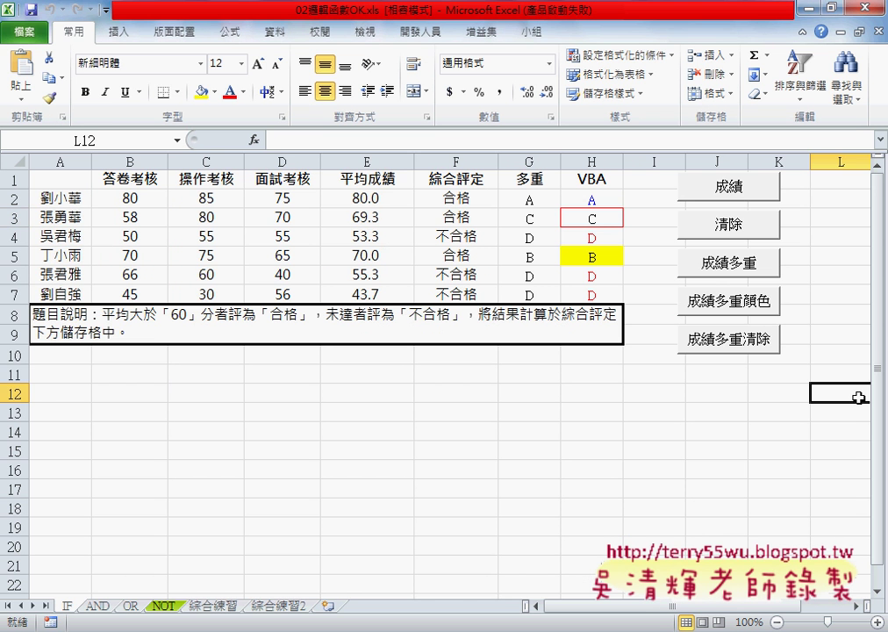
{"action": "left_click", "coordinate": [603, 243]}
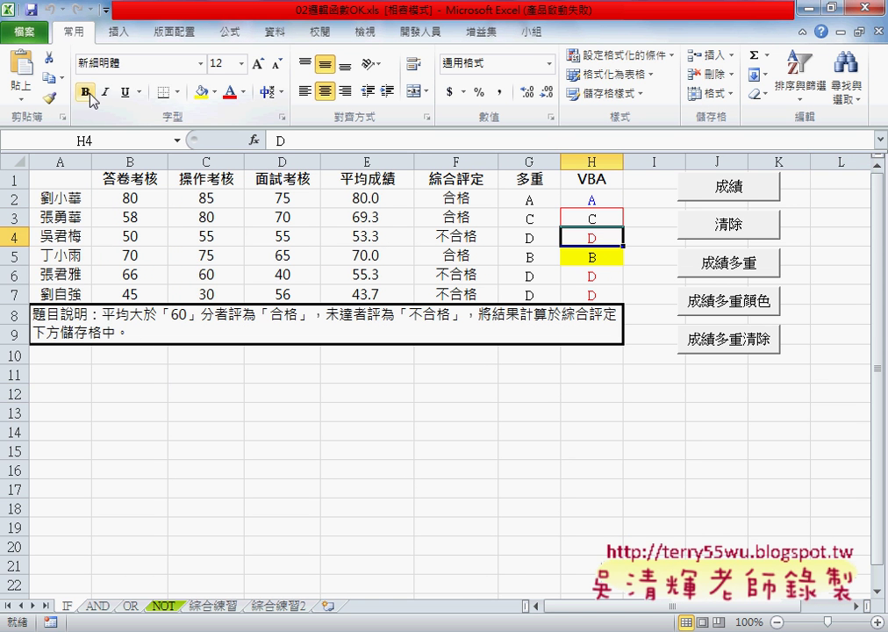
{"action": "key", "text": "alt+F11"}
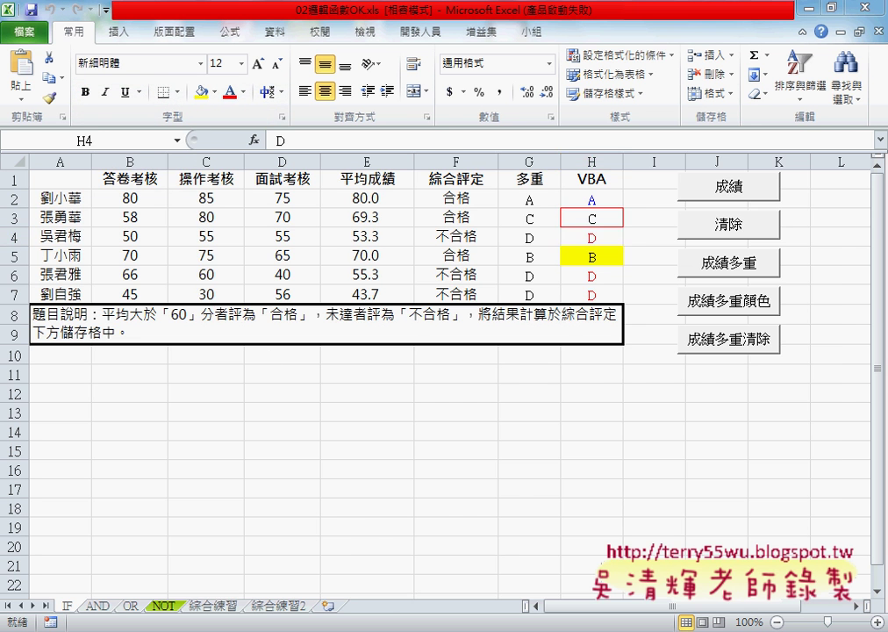
{"action": "scroll", "coordinate": [476, 489], "scroll_direction": "down", "scroll_amount": 2}
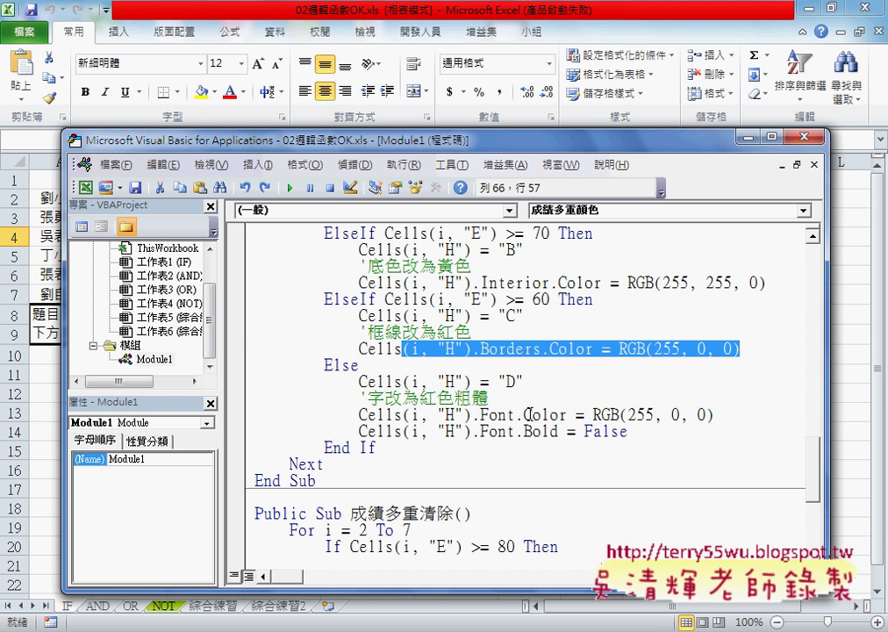
Step: Annotate the D-grade red colour and Font.Bold = False, linking it to Excel's Bold setting
{"action": "left_click_drag", "start_coordinate": [482, 415], "coordinate": [726, 416]}
{"action": "left_click", "coordinate": [722, 416]}
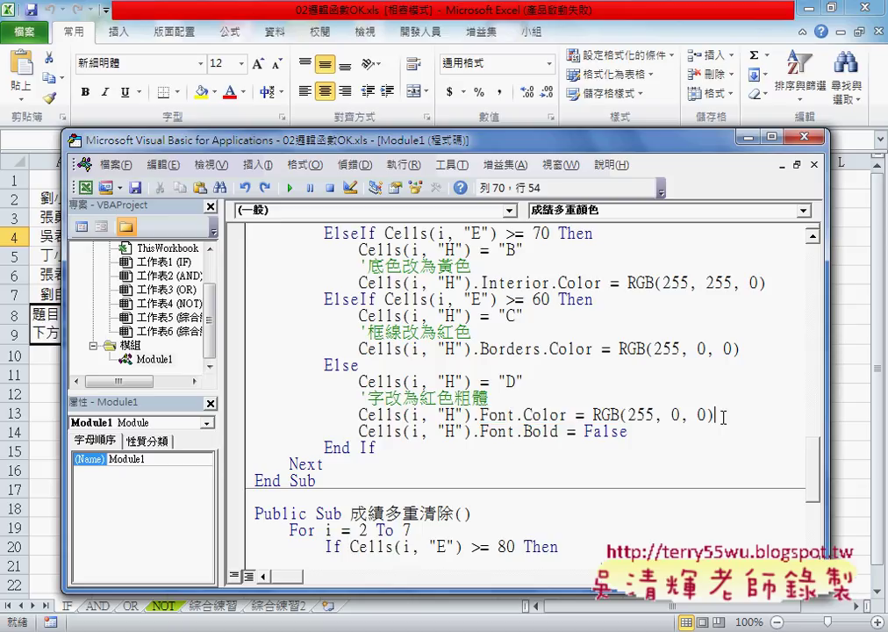
{"action": "left_click_drag", "start_coordinate": [628, 415], "coordinate": [657, 415]}
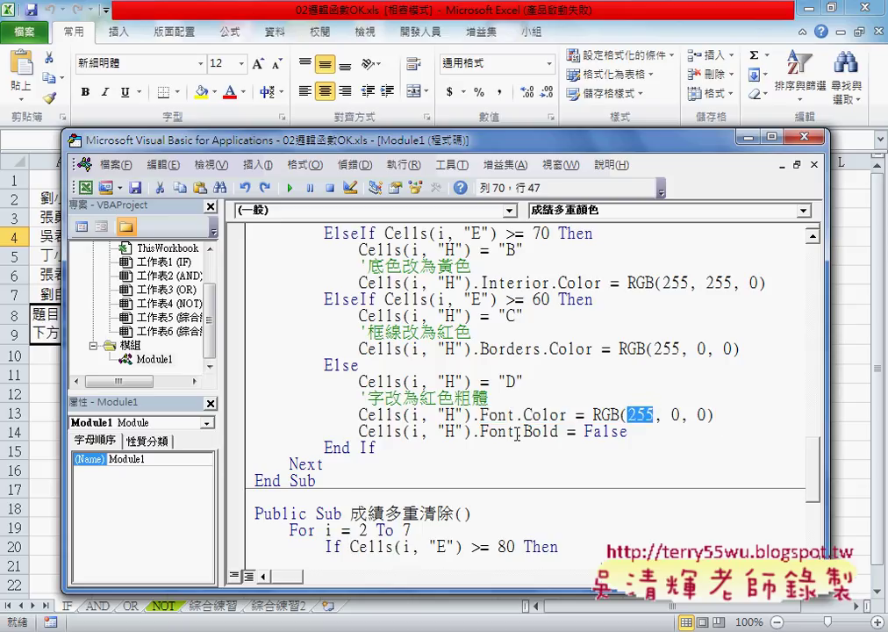
{"action": "mouse_move", "coordinate": [518, 434]}
{"action": "left_mouse_down"}
{"action": "mouse_move", "coordinate": [559, 434]}
{"action": "mouse_move", "coordinate": [557, 418]}
{"action": "mouse_move", "coordinate": [562, 435]}
{"action": "left_mouse_up"}
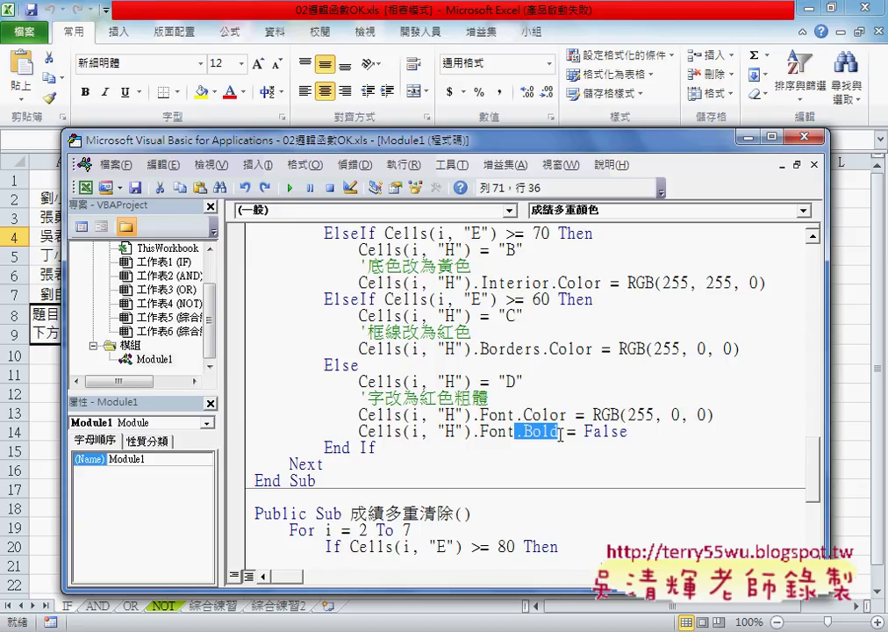
{"action": "left_click", "coordinate": [87, 96]}
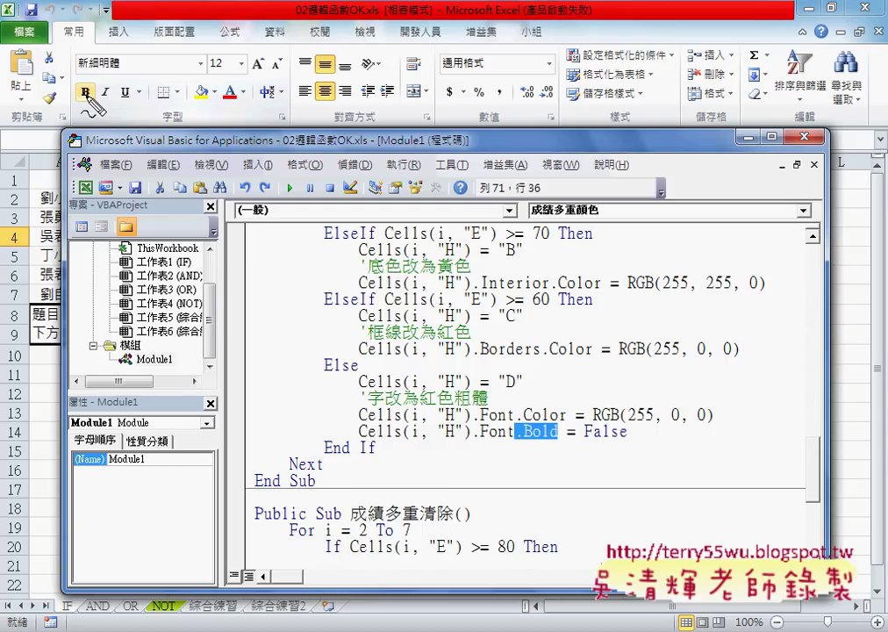
{"action": "mouse_move", "coordinate": [89, 99]}
{"action": "left_mouse_down"}
{"action": "mouse_move", "coordinate": [383, 263]}
{"action": "mouse_move", "coordinate": [537, 445]}
{"action": "left_mouse_up"}
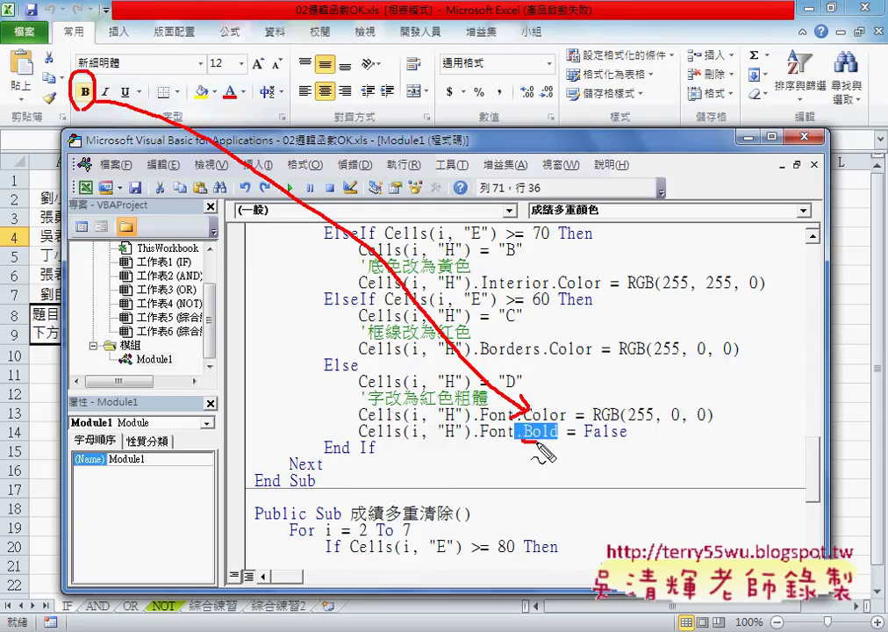
{"action": "left_click_drag", "start_coordinate": [582, 443], "coordinate": [629, 443]}
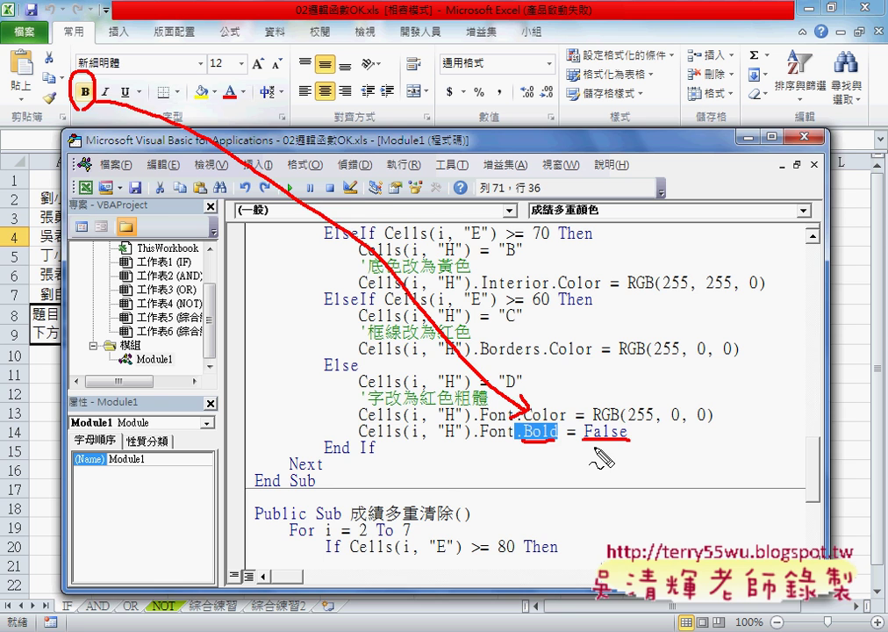
{"action": "key", "text": "Escape"}
Step: Change the D-grade Font.Bold value from False to True
{"action": "left_click", "coordinate": [587, 432]}
{"action": "scroll", "coordinate": [603, 436], "scroll_direction": "up", "scroll_amount": 2}
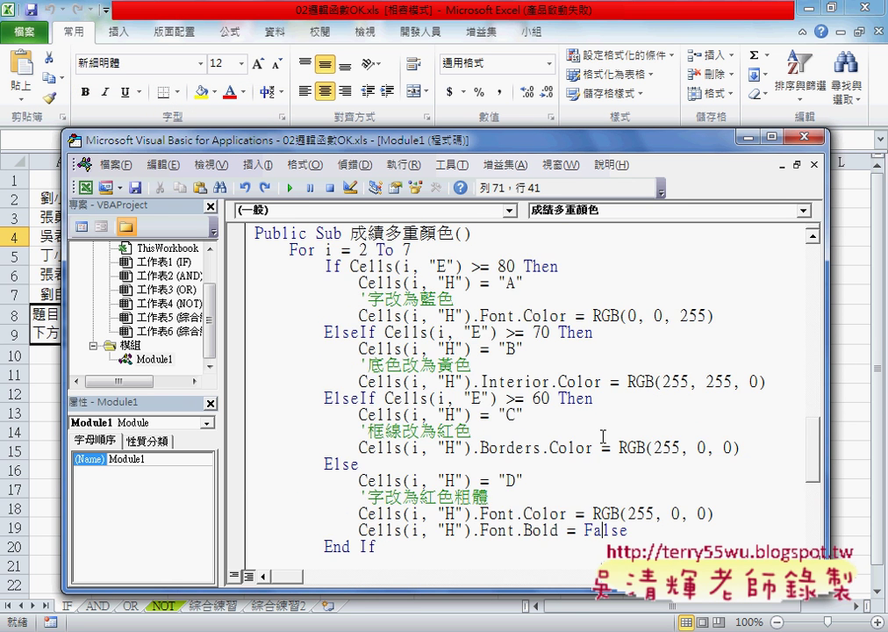
{"action": "scroll", "coordinate": [603, 436], "scroll_direction": "down", "scroll_amount": 2}
{"action": "left_click_drag", "start_coordinate": [583, 433], "coordinate": [639, 436]}
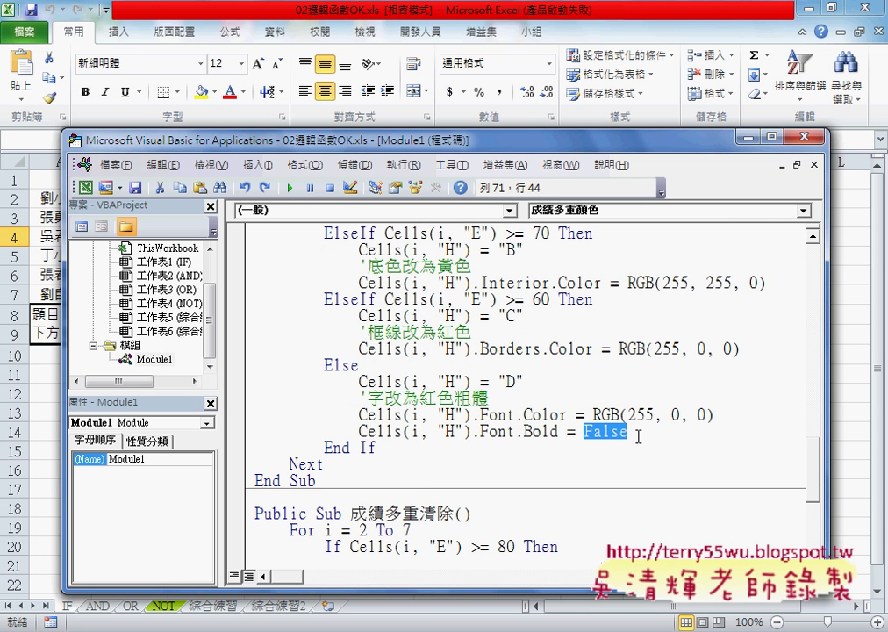
{"action": "type", "text": "t"}
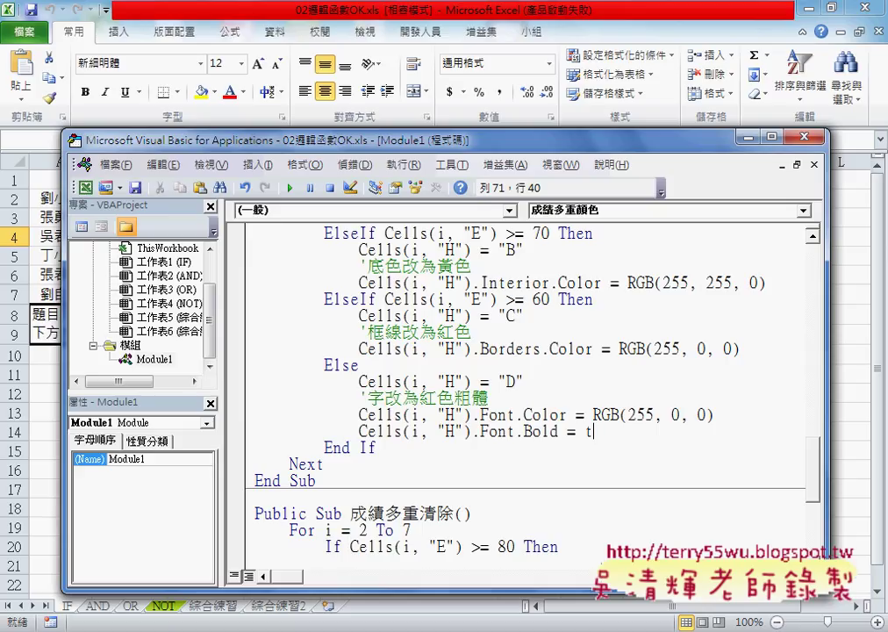
{"action": "type", "text": "rue"}
{"action": "left_click", "coordinate": [698, 475]}
{"action": "double_click", "coordinate": [601, 433]}
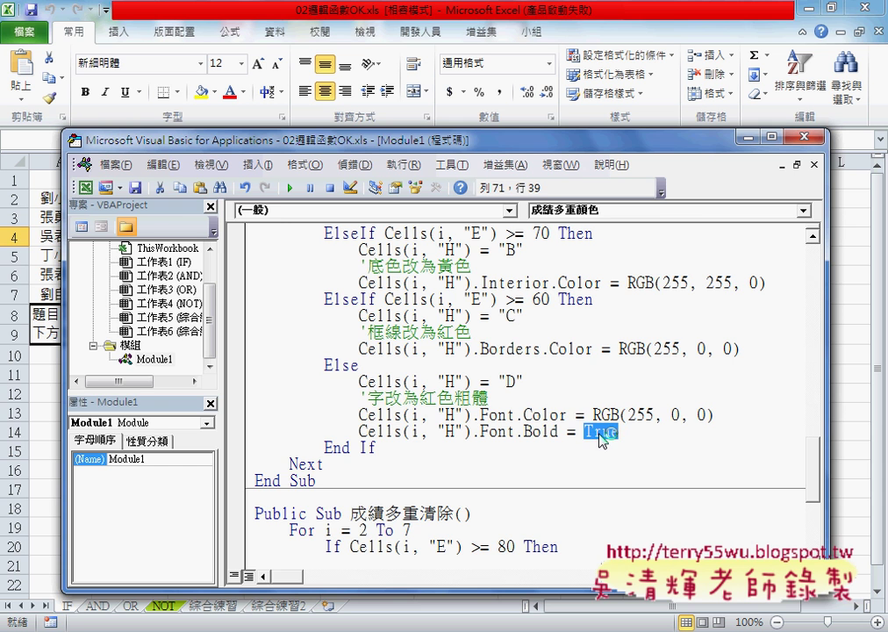
Step: Rerun the 成績多重顏色 macro so D grades appear bold red, then return to the code
{"action": "left_click", "coordinate": [842, 432]}
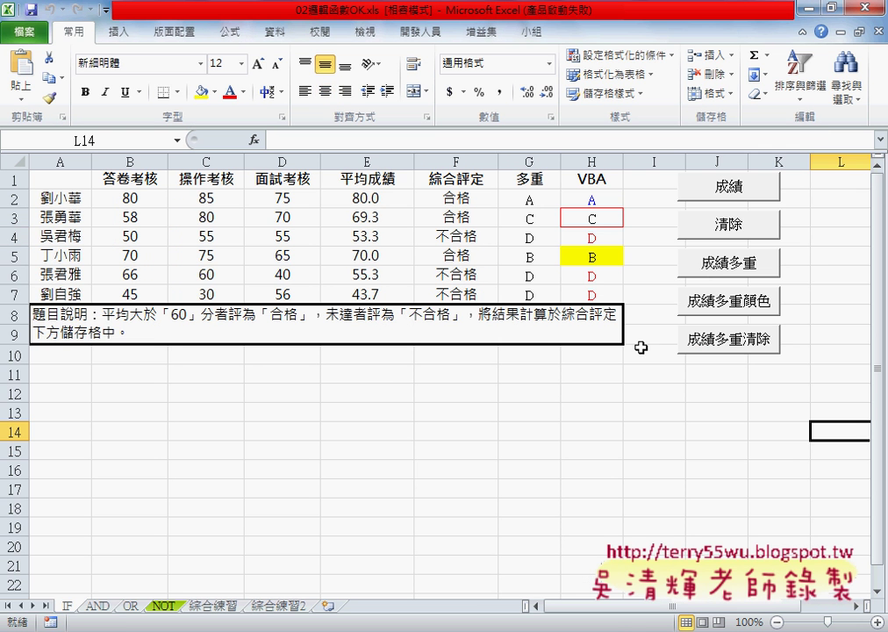
{"action": "left_click", "coordinate": [632, 392]}
{"action": "left_click", "coordinate": [734, 303]}
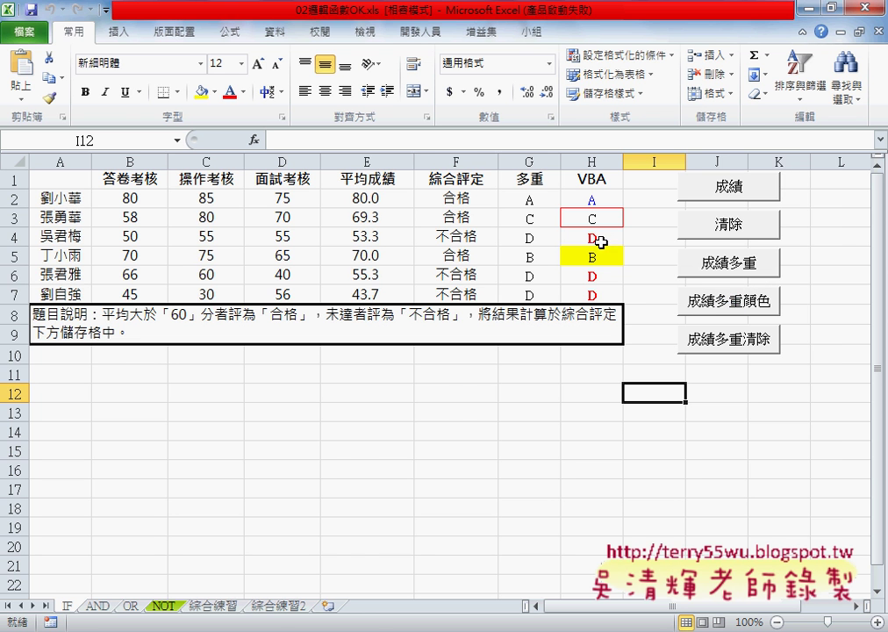
{"action": "key", "text": "alt+F11"}
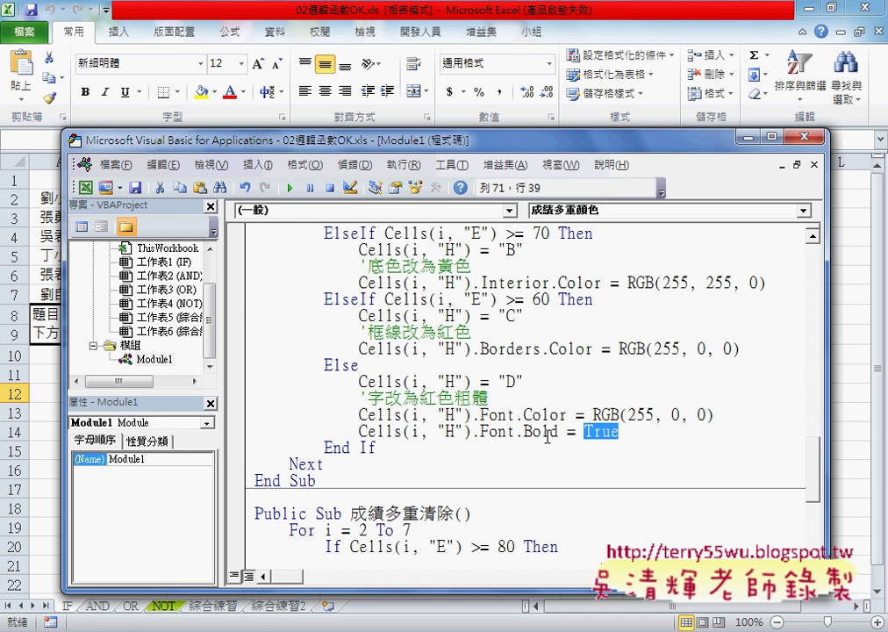
Step: Cut the D-grade Bold line back to Cells.Font. to bring up its member list
{"action": "left_click_drag", "start_coordinate": [525, 431], "coordinate": [553, 434]}
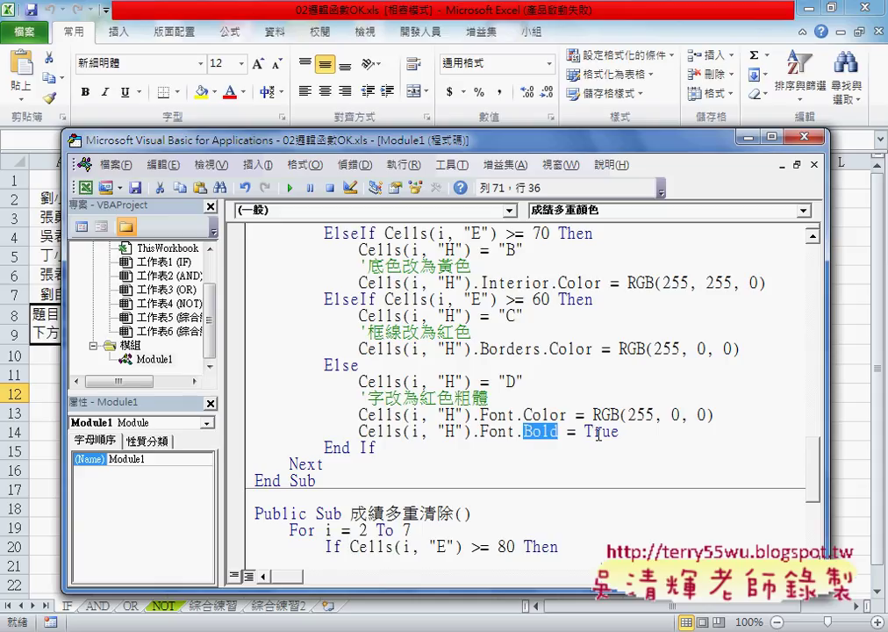
{"action": "left_click", "coordinate": [597, 433]}
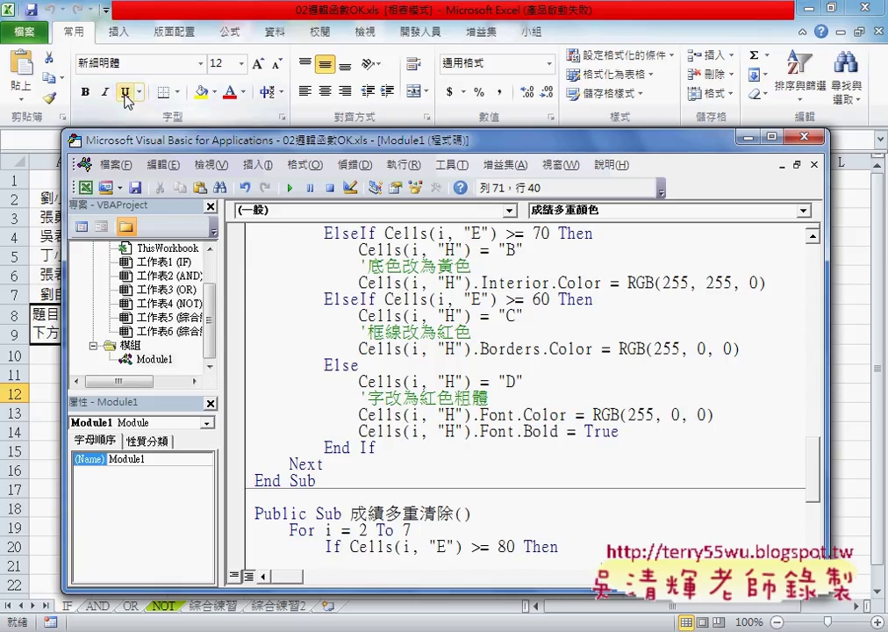
{"action": "left_click_drag", "start_coordinate": [402, 431], "coordinate": [475, 433]}
{"action": "key", "text": "Delete"}
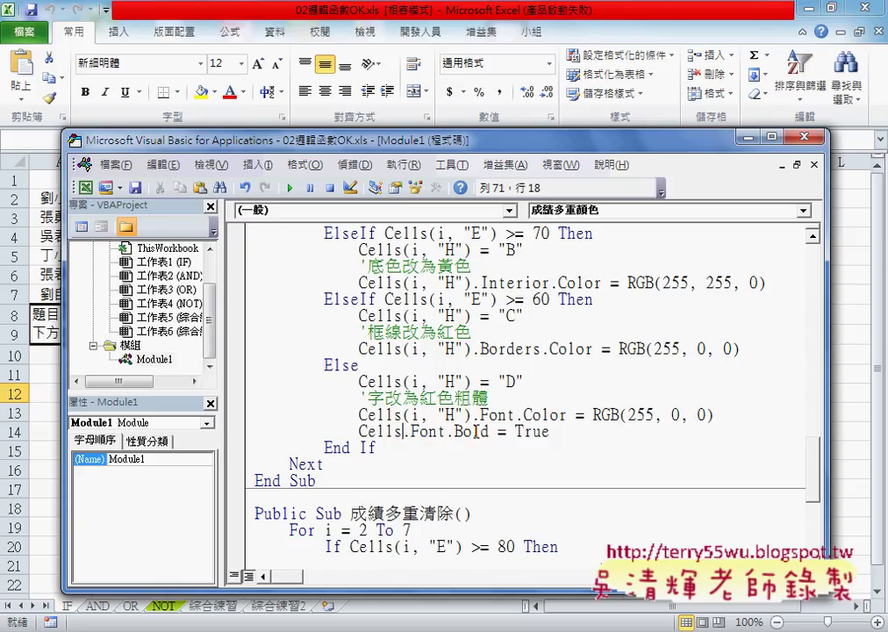
{"action": "left_click_drag", "start_coordinate": [446, 431], "coordinate": [600, 435]}
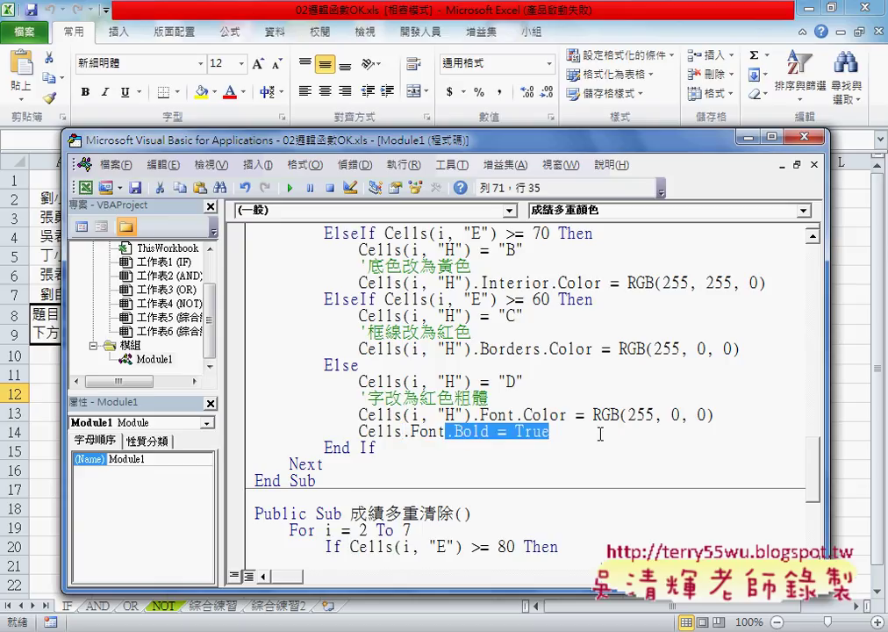
{"action": "type", "text": "."}
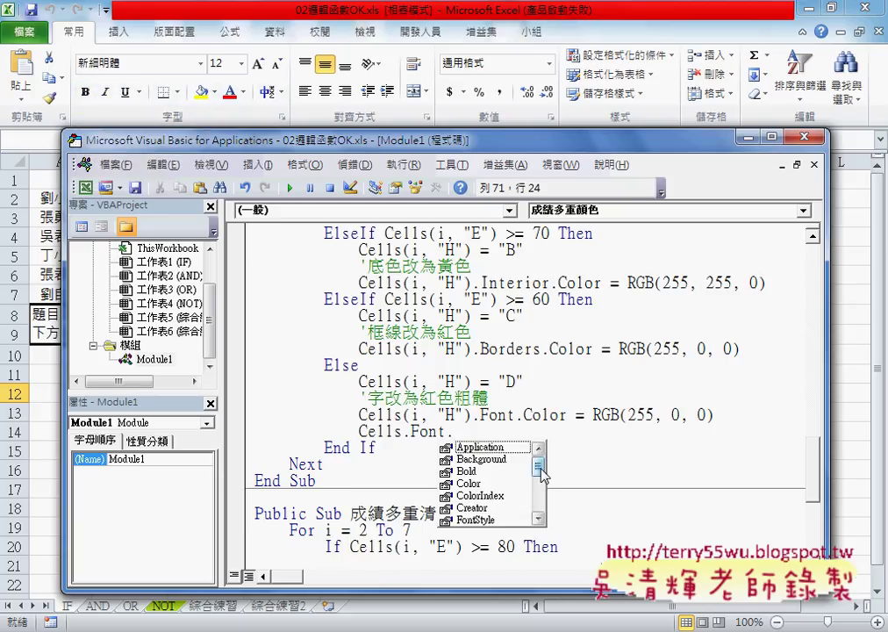
Step: Browse the Cells.Font member list, pointing out the Italic and Underline properties
{"action": "left_click_drag", "start_coordinate": [541, 475], "coordinate": [541, 482]}
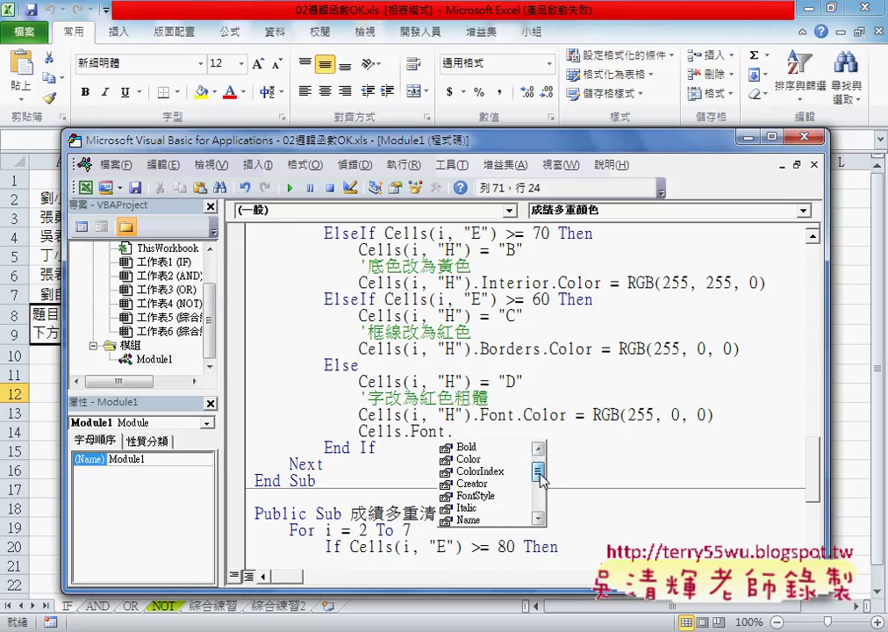
{"action": "left_click", "coordinate": [470, 508]}
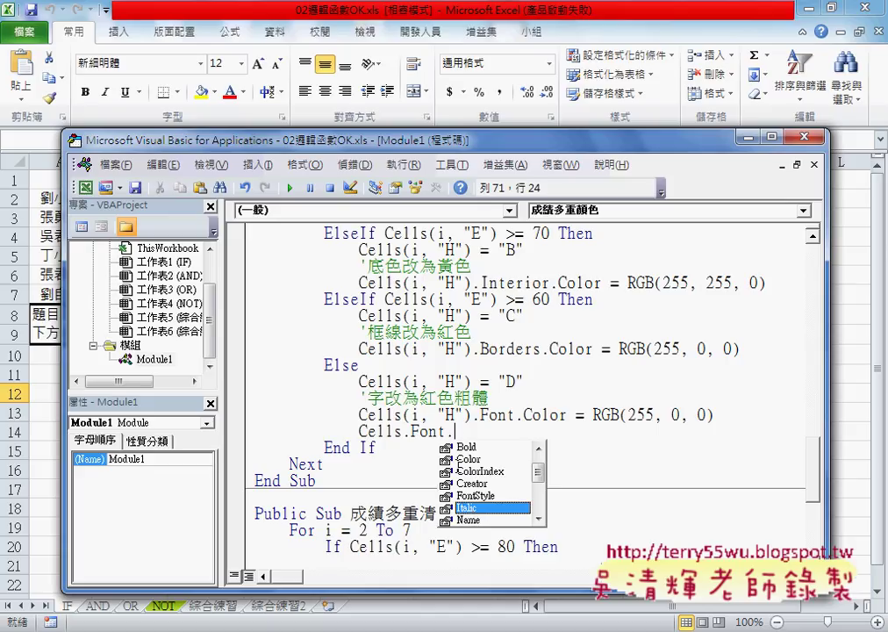
{"action": "left_click", "coordinate": [137, 115]}
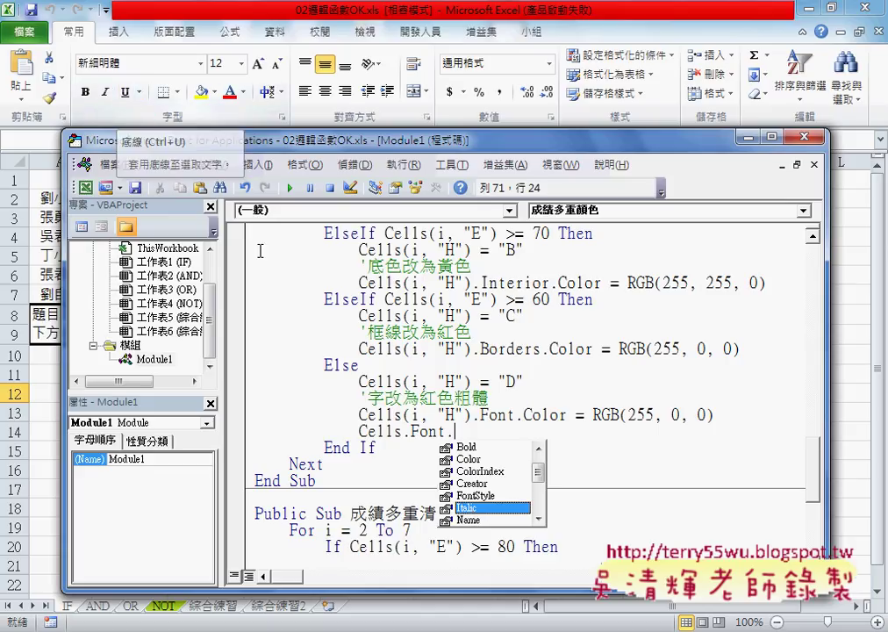
{"action": "left_click_drag", "start_coordinate": [539, 475], "coordinate": [541, 518]}
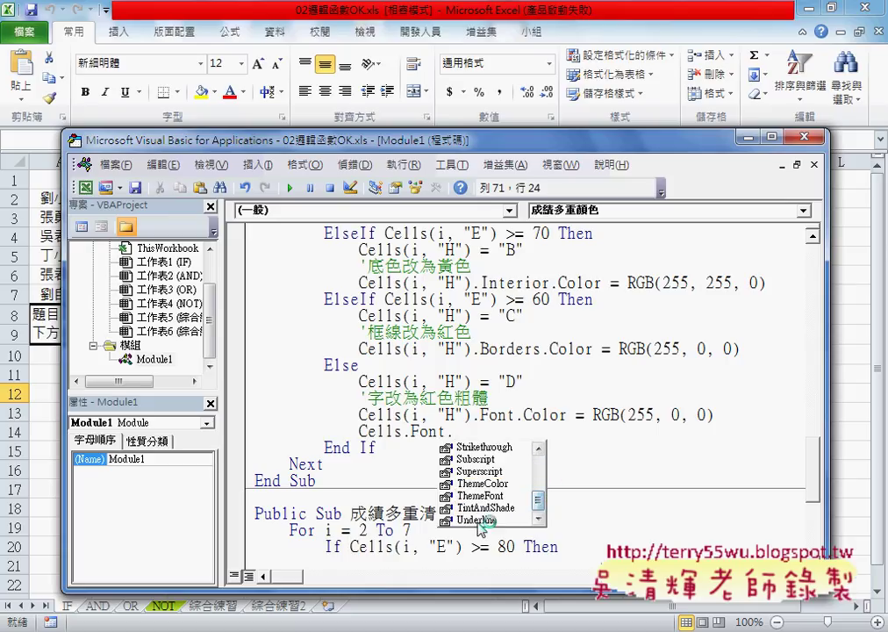
{"action": "left_click", "coordinate": [480, 521]}
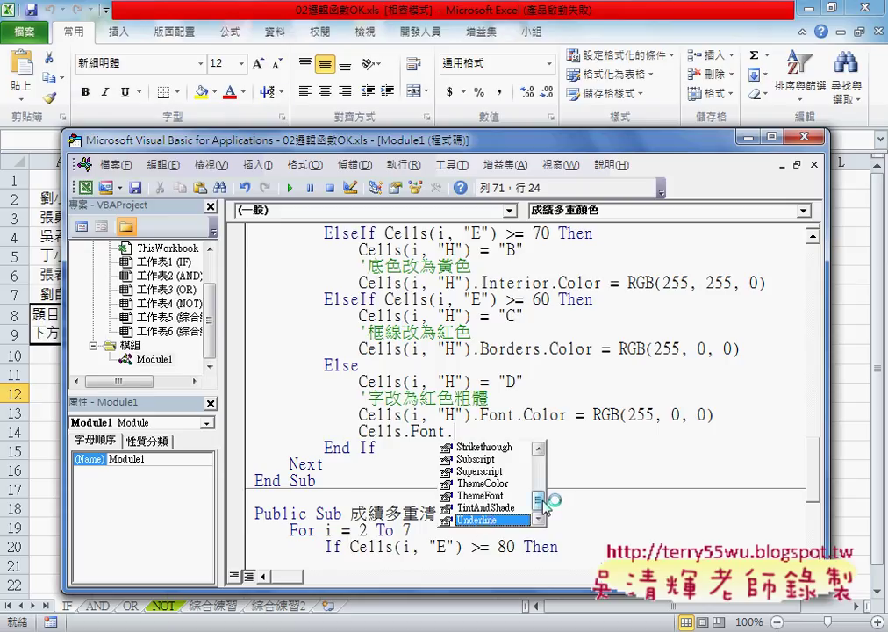
{"action": "left_click_drag", "start_coordinate": [540, 505], "coordinate": [542, 497]}
Step: Point out the Size and Name font properties, then bring the worksheet's Font Name box forward
{"action": "left_click", "coordinate": [465, 460]}
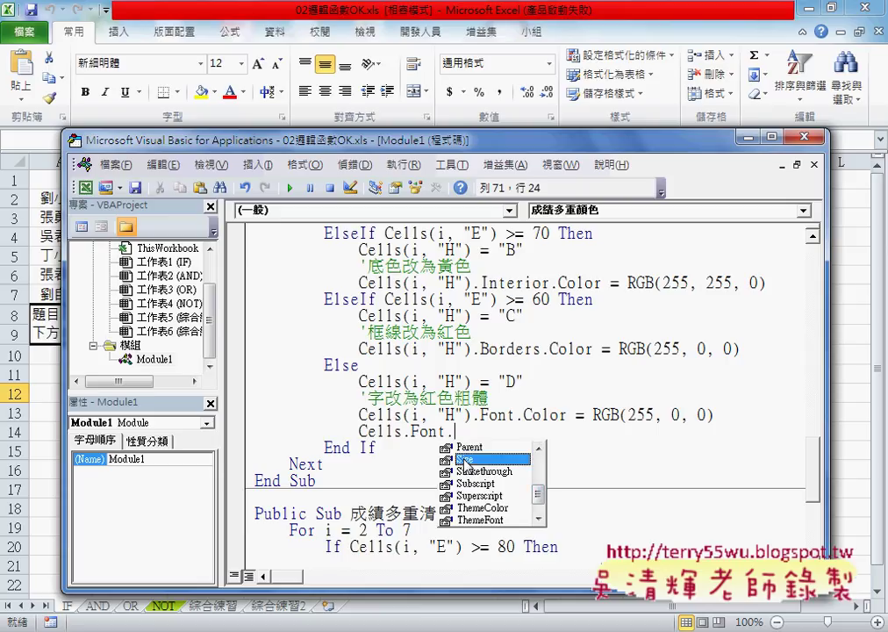
{"action": "left_click", "coordinate": [466, 462]}
{"action": "left_click", "coordinate": [465, 461]}
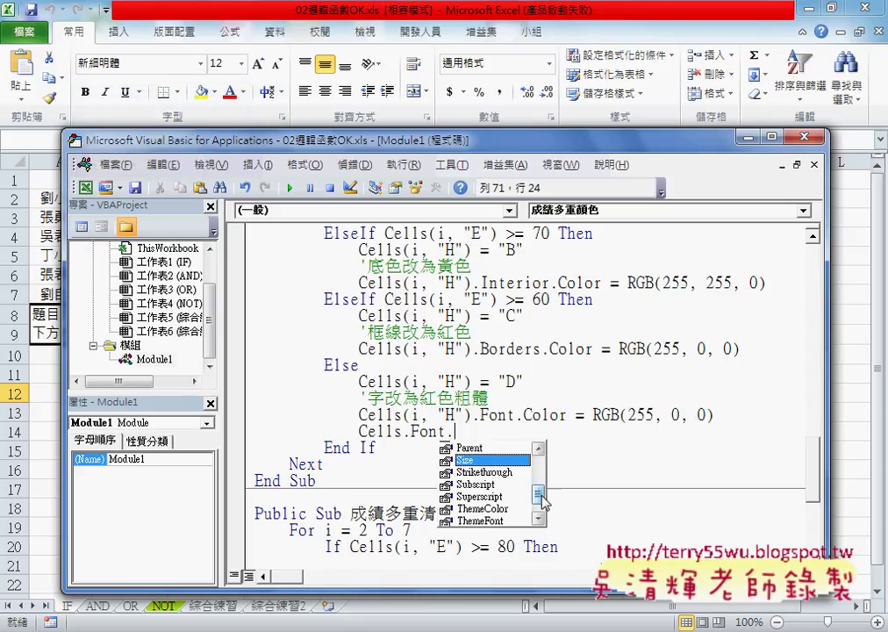
{"action": "left_click_drag", "start_coordinate": [541, 499], "coordinate": [539, 483]}
{"action": "left_click", "coordinate": [474, 472]}
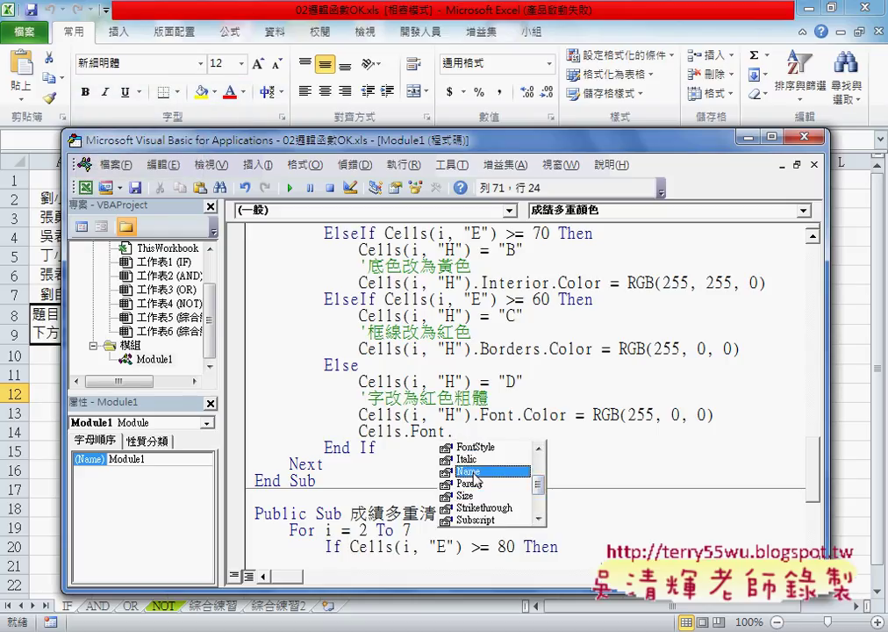
{"action": "left_click", "coordinate": [475, 475]}
{"action": "left_click", "coordinate": [474, 475]}
{"action": "left_click", "coordinate": [202, 65]}
{"action": "left_click", "coordinate": [202, 69]}
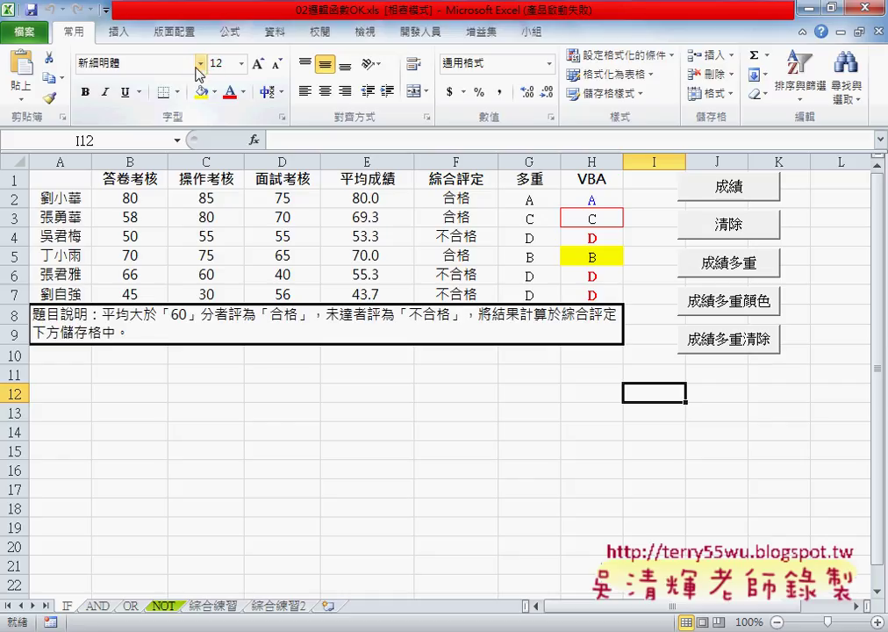
Step: Apply the 微軟正黑體 font from the Font Name box and copy that font name
{"action": "left_click", "coordinate": [204, 90]}
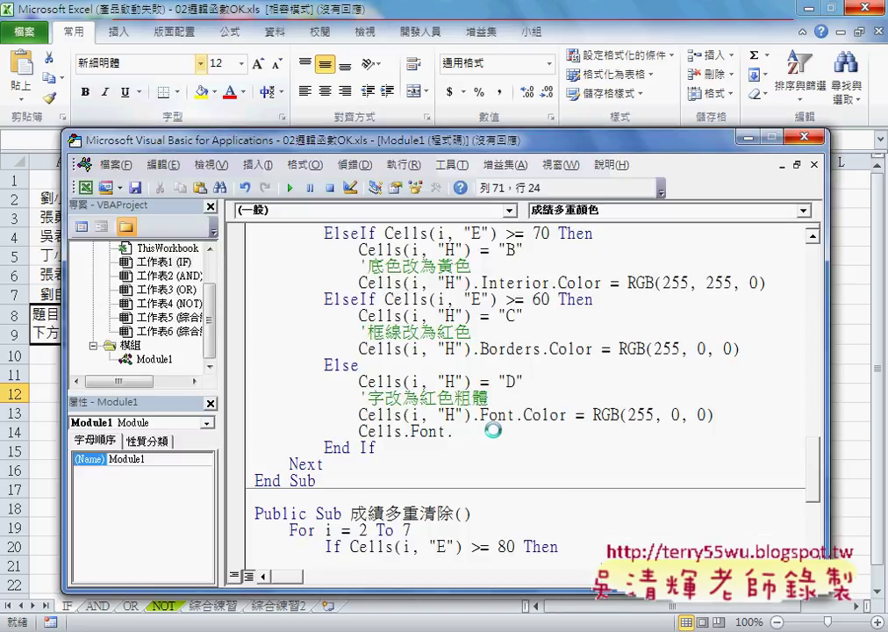
{"action": "left_click", "coordinate": [156, 65]}
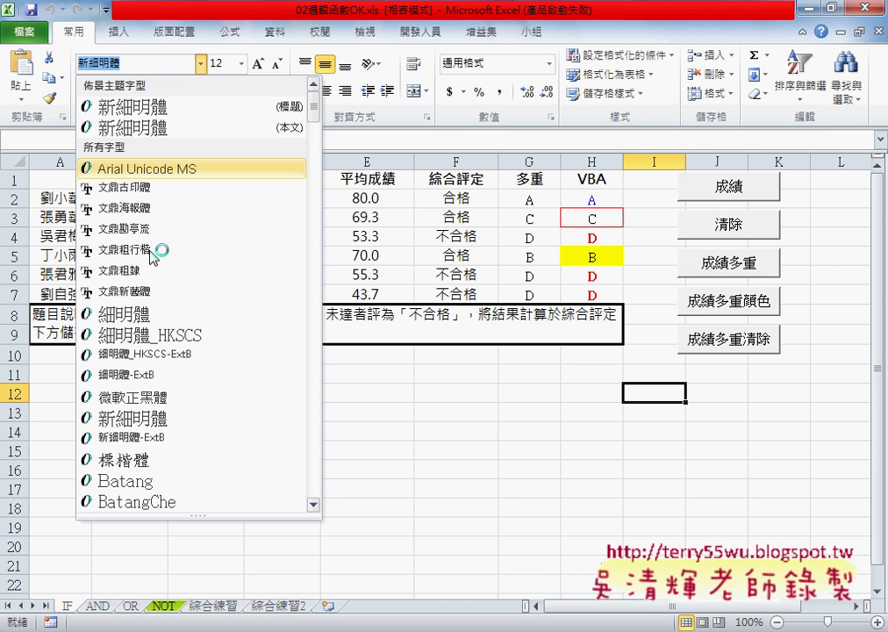
{"action": "left_click", "coordinate": [128, 397]}
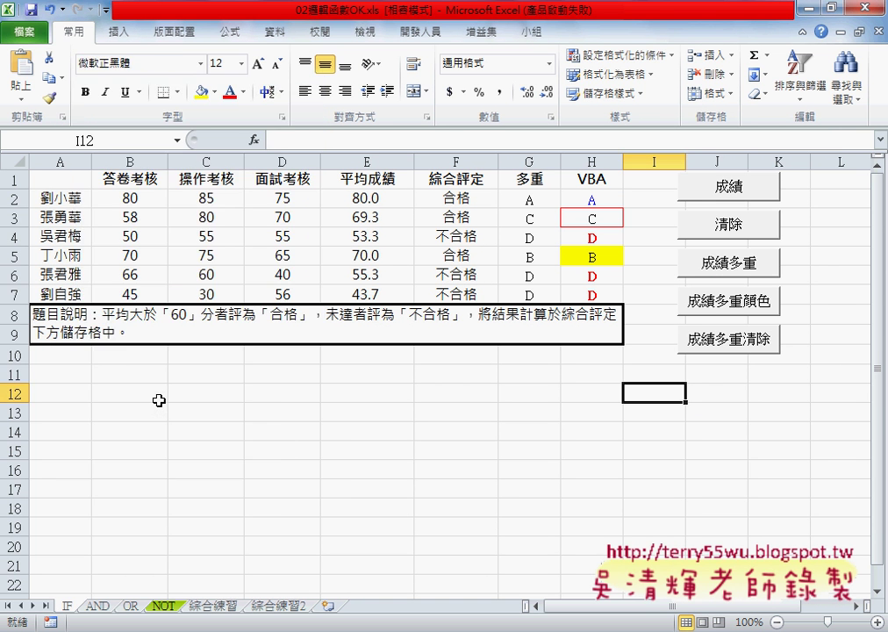
{"action": "left_click", "coordinate": [114, 66]}
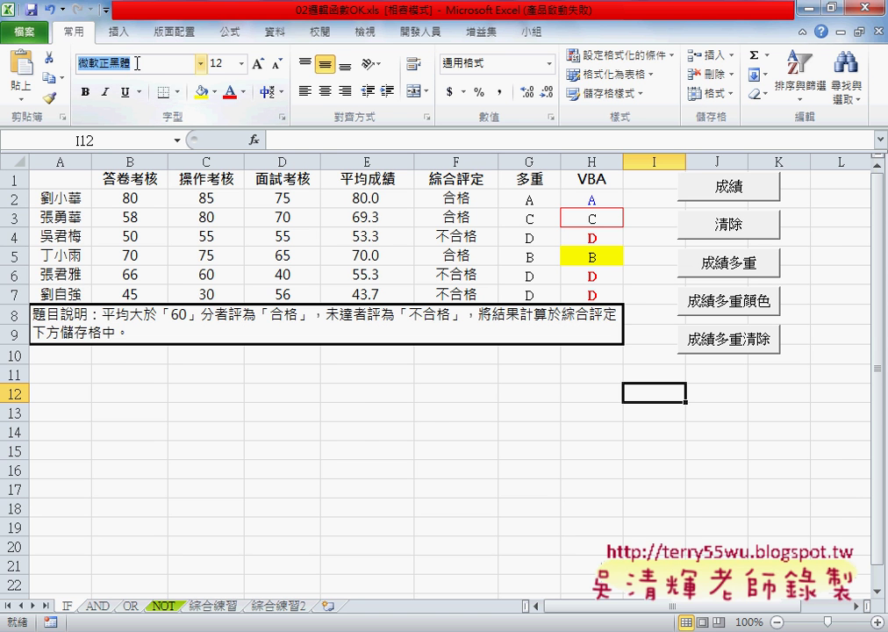
{"action": "right_click", "coordinate": [112, 66]}
{"action": "left_click", "coordinate": [143, 95]}
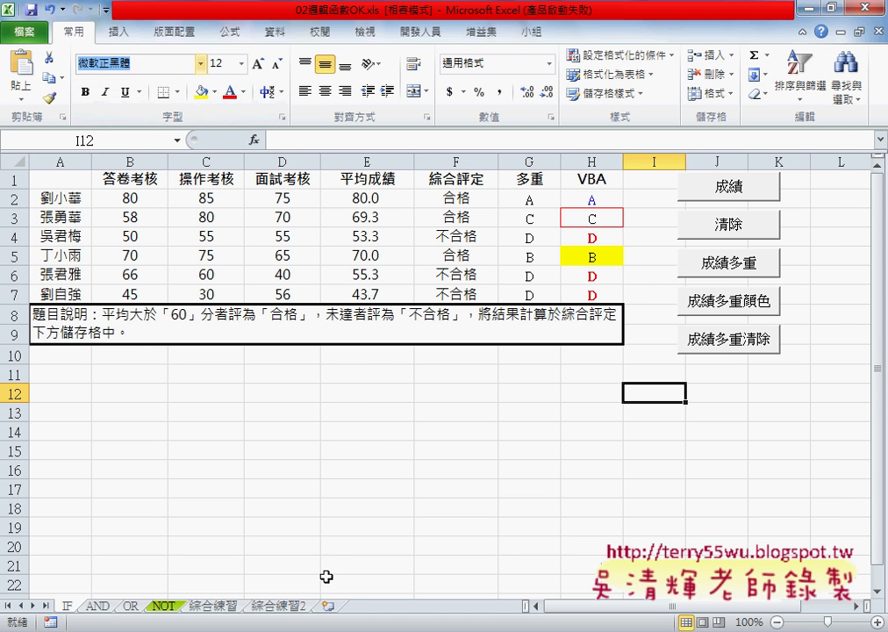
Step: Write Cells.Font.Name = "微軟正黑體" on the D-grade line, then cut it back to Cells.Font. for rewriting
{"action": "key", "text": "alt+Tab"}
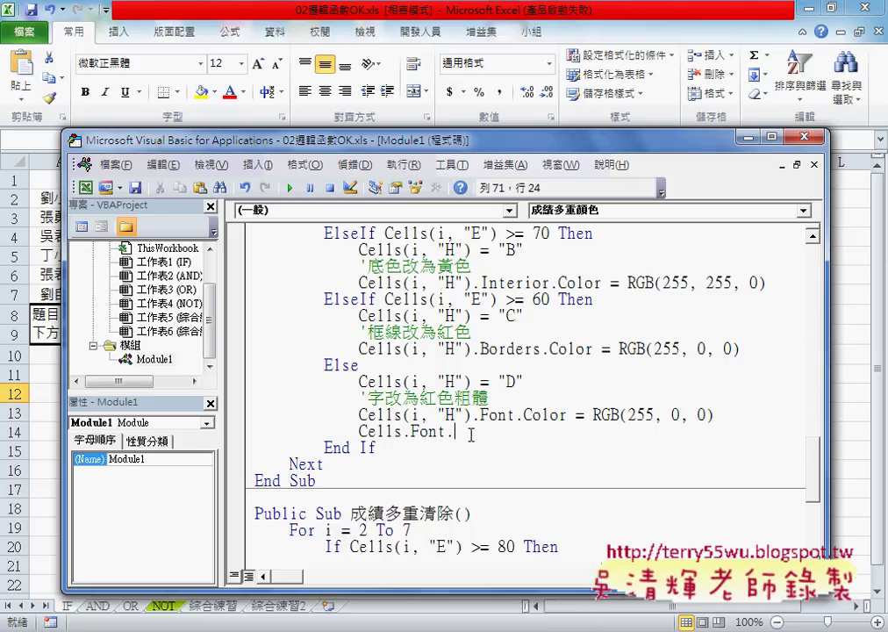
{"action": "key", "text": "BackSpace"}
{"action": "type", "text": ".Font."}
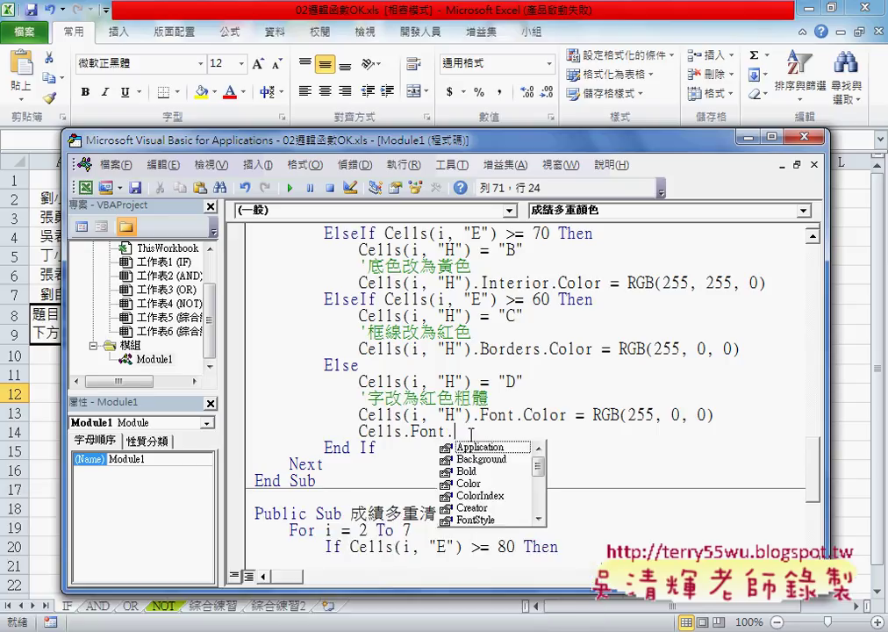
{"action": "type", "text": "Name"}
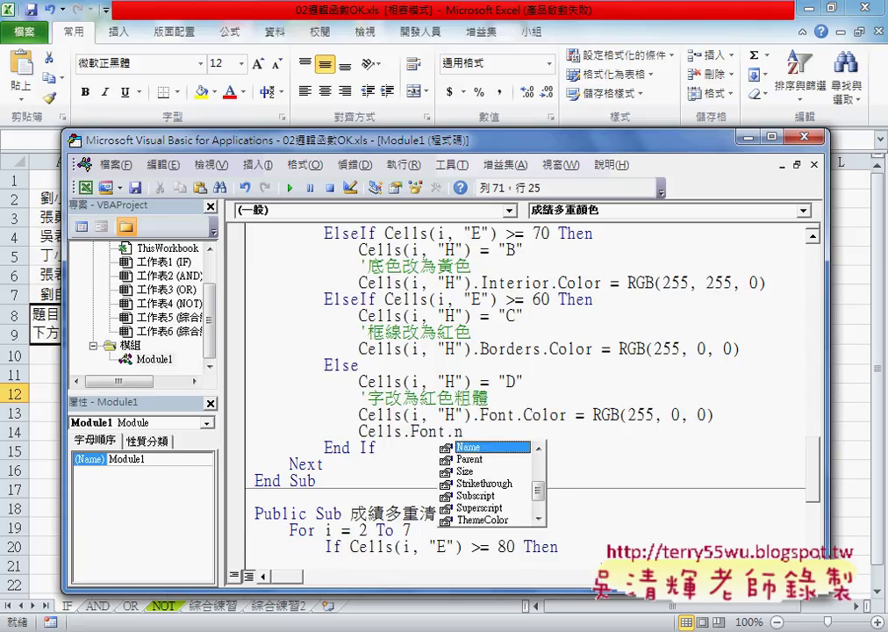
{"action": "type", "text": " =\""}
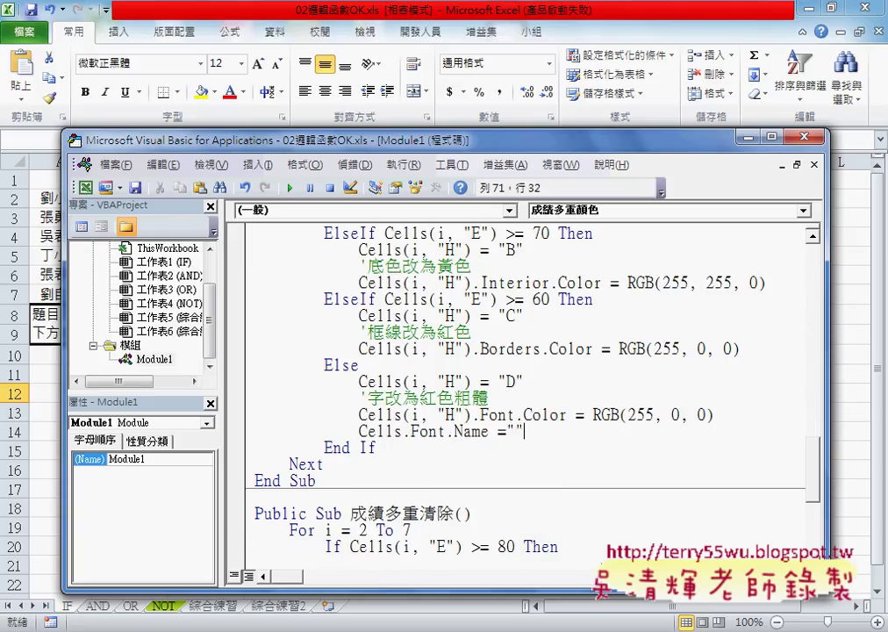
{"action": "type", "text": "微軟正黑體"}
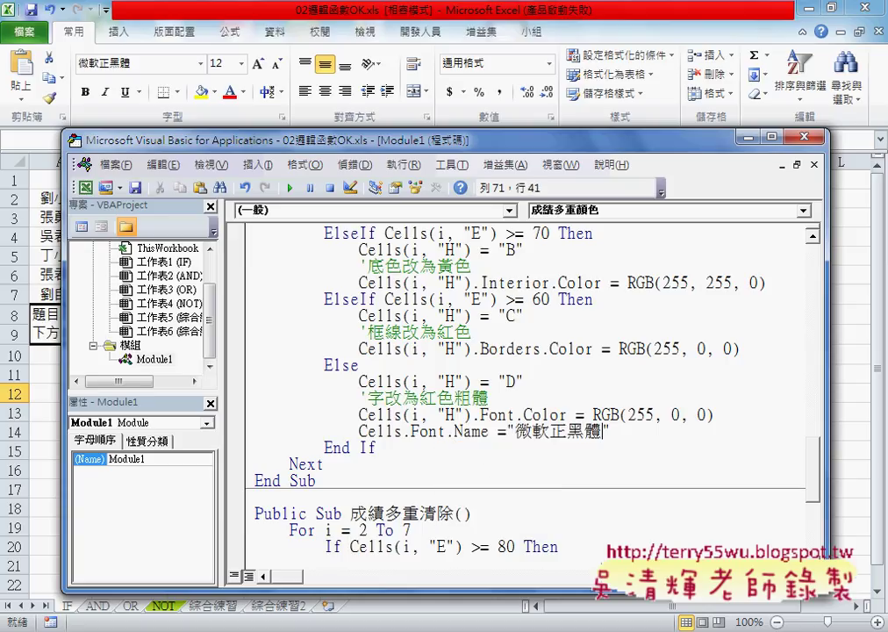
{"action": "key", "text": "Down"}
{"action": "key", "text": "Down"}
{"action": "key", "text": "Down"}
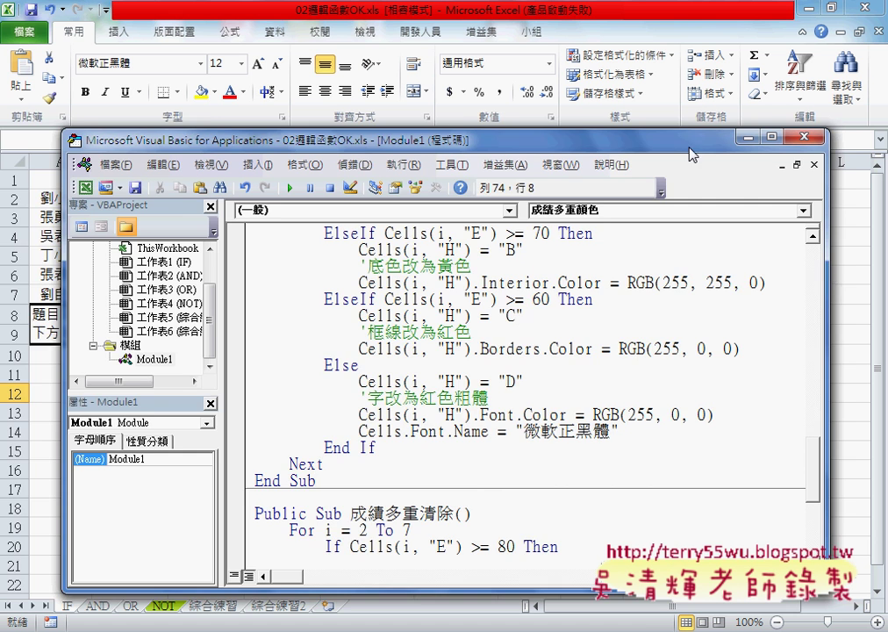
{"action": "mouse_move", "coordinate": [689, 145]}
{"action": "left_mouse_down"}
{"action": "mouse_move", "coordinate": [439, 141]}
{"action": "mouse_move", "coordinate": [709, 150]}
{"action": "left_mouse_up"}
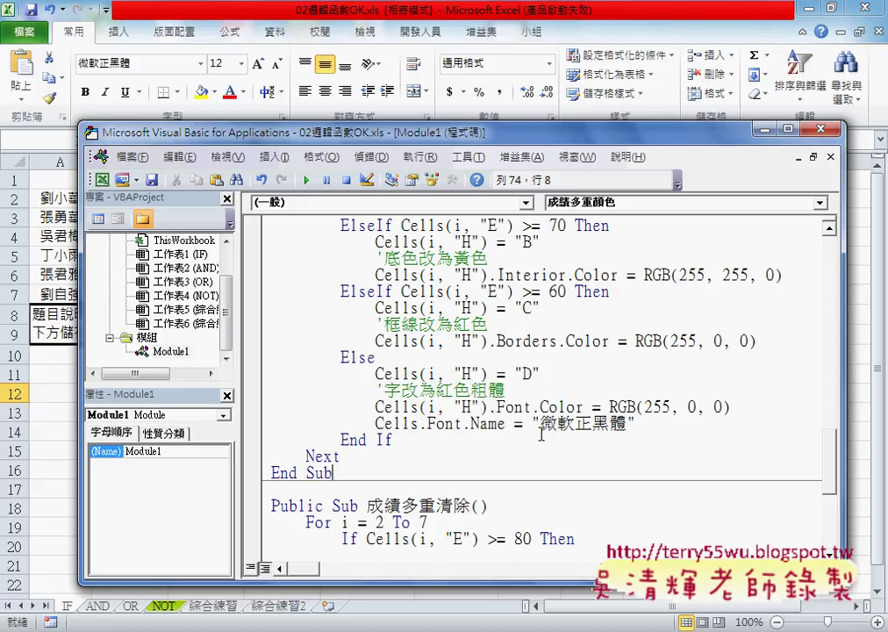
{"action": "left_click_drag", "start_coordinate": [462, 425], "coordinate": [634, 425]}
{"action": "type", "text": ".Font."}
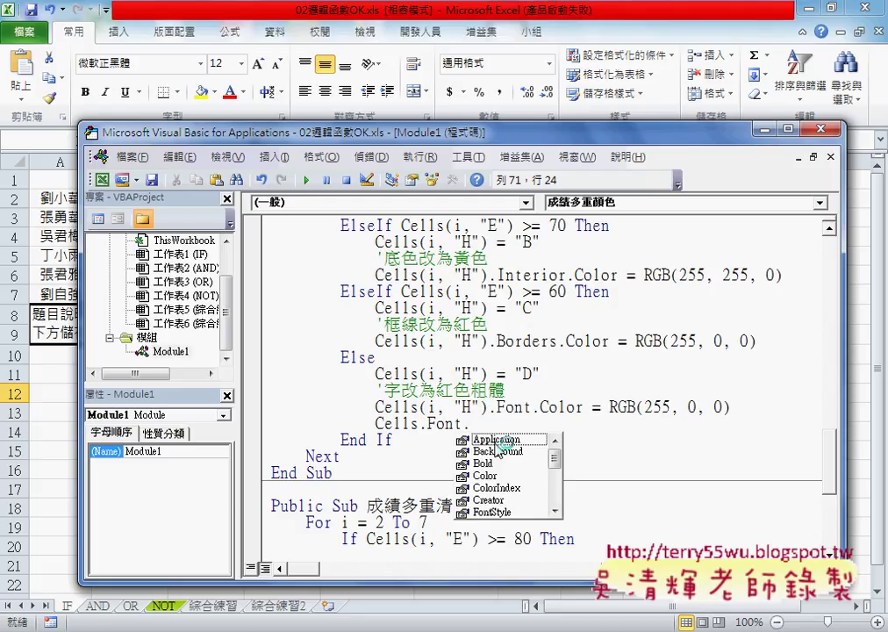
Step: Complete the D-grade line as Cells.Font.Bold = True
{"action": "left_click_drag", "start_coordinate": [557, 454], "coordinate": [559, 484]}
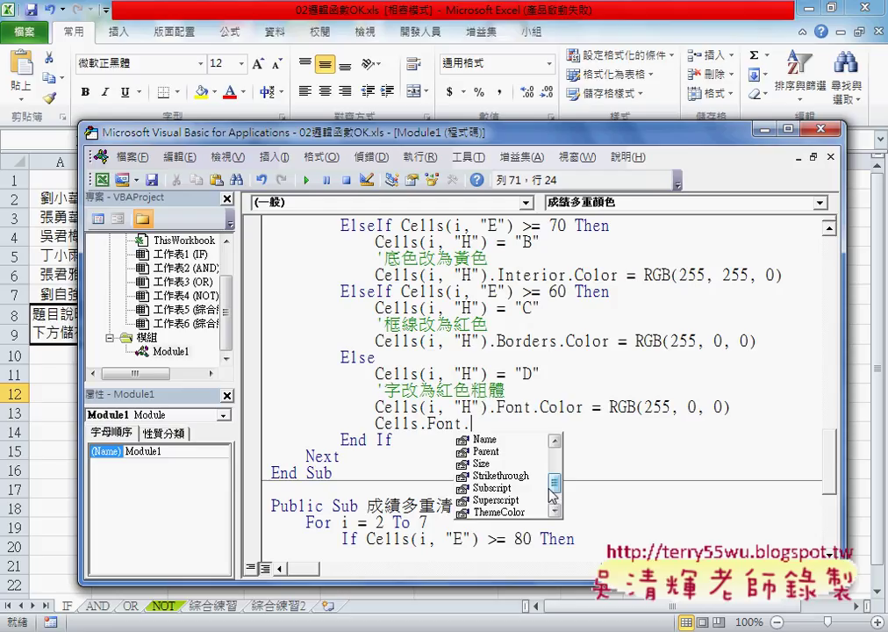
{"action": "type", "text": "b"}
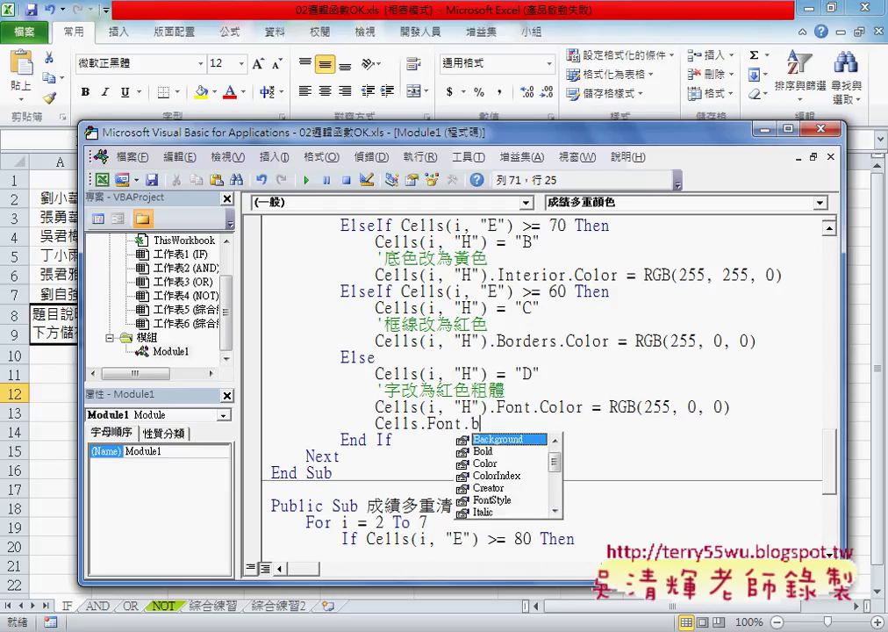
{"action": "type", "text": "o"}
{"action": "key", "text": "Tab"}
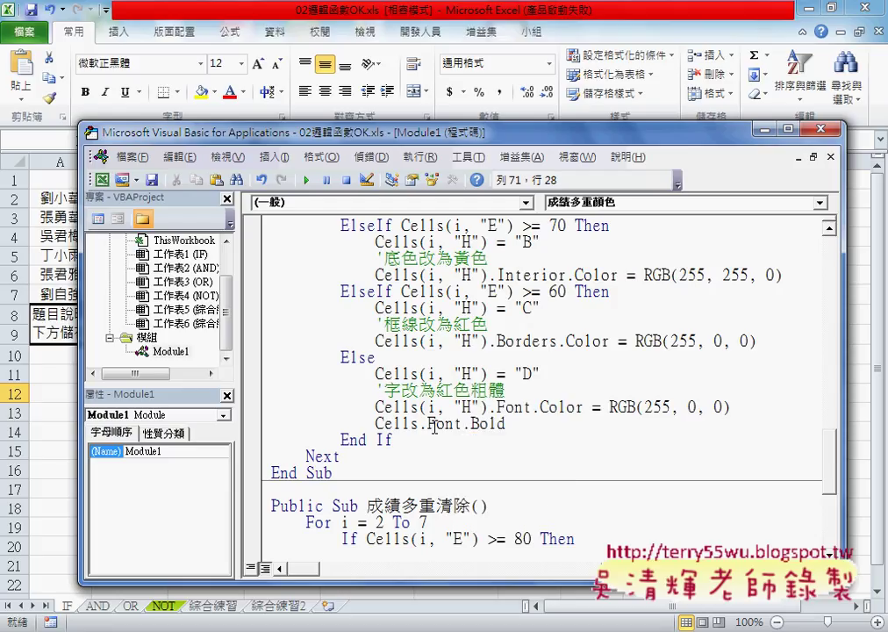
{"action": "type", "text": "="}
{"action": "type", "text": "tru"}
{"action": "type", "text": "e"}
{"action": "left_click", "coordinate": [530, 485]}
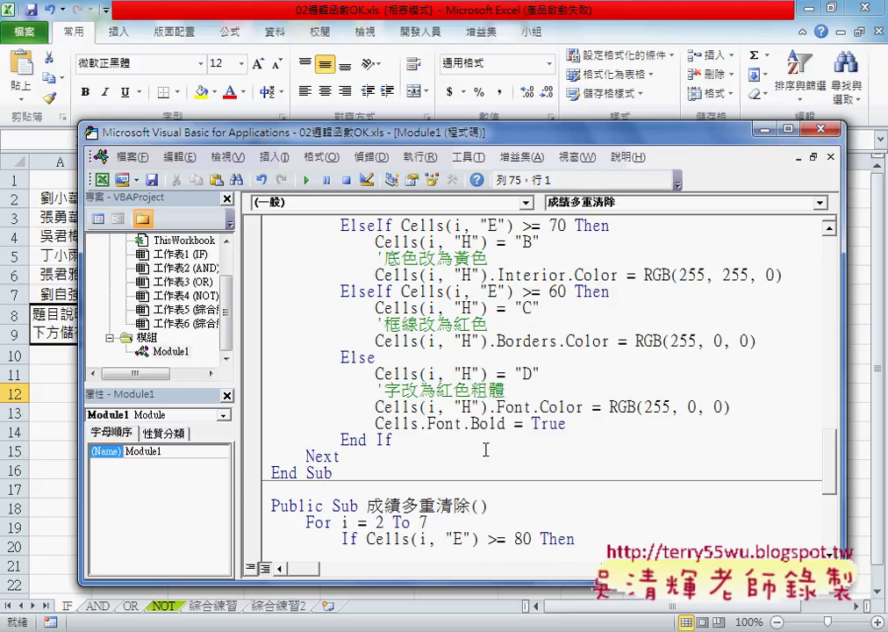
Step: Copy (i, "H") from the Font.Color line and paste it after Cells on the Bold line
{"action": "left_click_drag", "start_coordinate": [489, 406], "coordinate": [421, 406]}
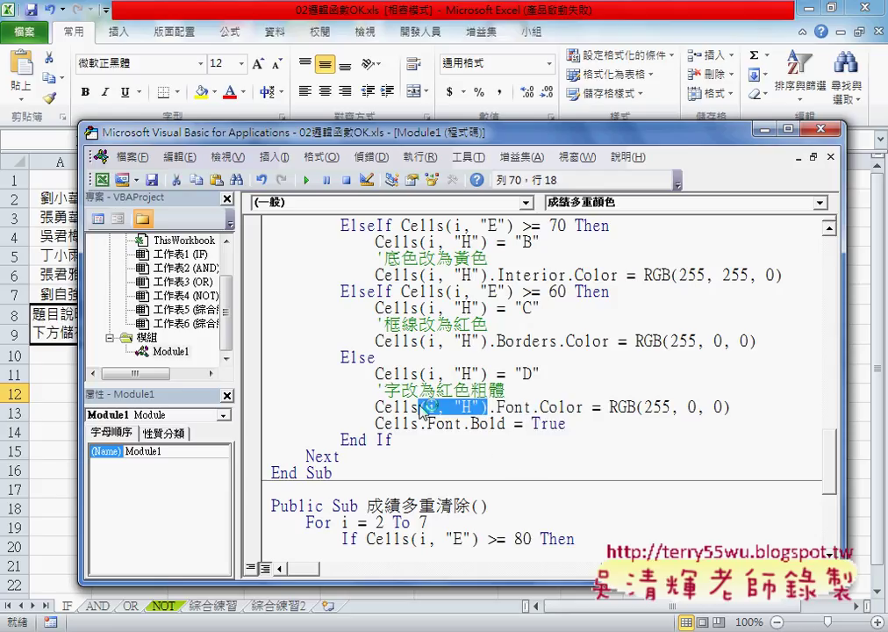
{"action": "key", "text": "ctrl+c"}
{"action": "left_click", "coordinate": [420, 424]}
{"action": "key", "text": "ctrl+v"}
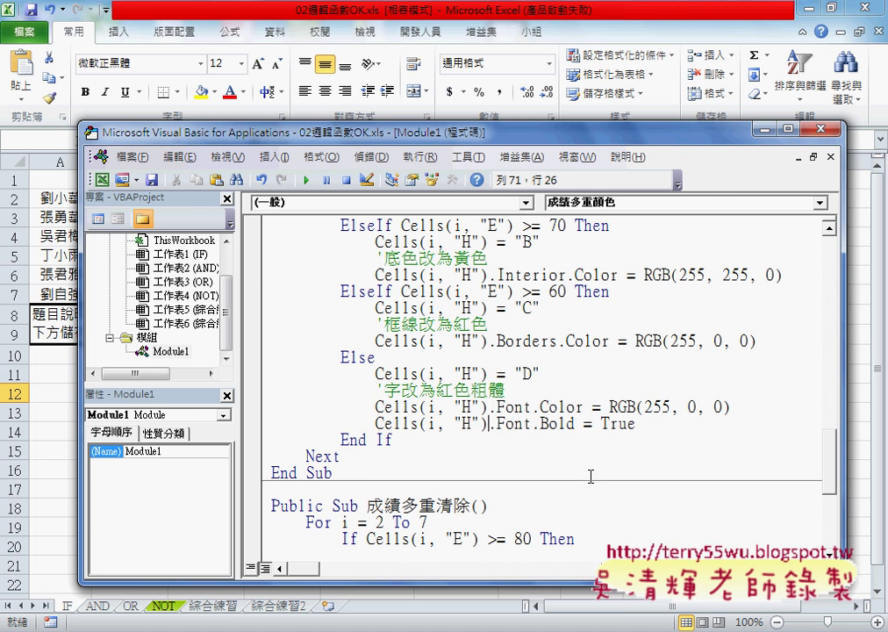
{"action": "left_click", "coordinate": [591, 476]}
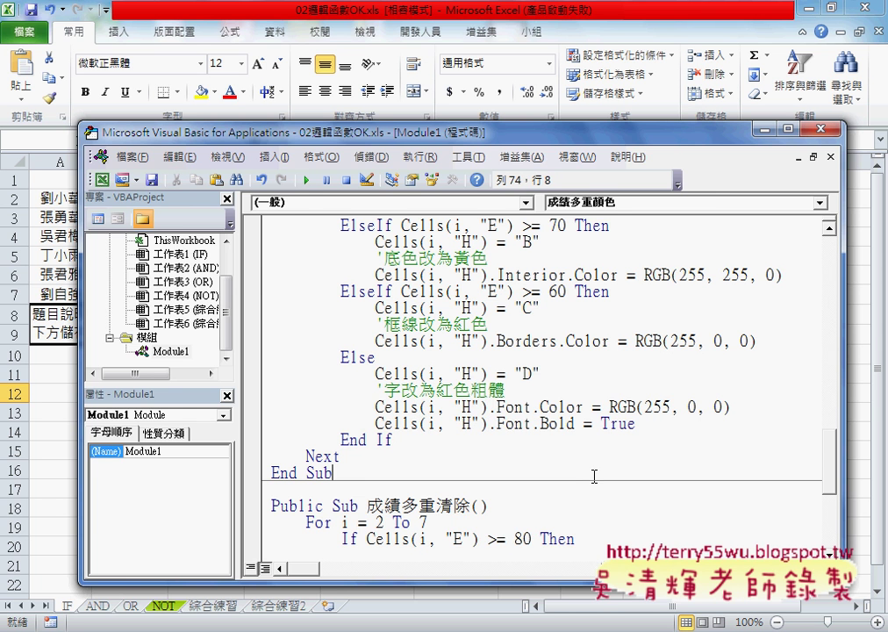
{"action": "left_click", "coordinate": [867, 399]}
Step: Alternately run 成績多重顏色 and the clearing macros to fill and wipe column H's grades
{"action": "left_click", "coordinate": [740, 307]}
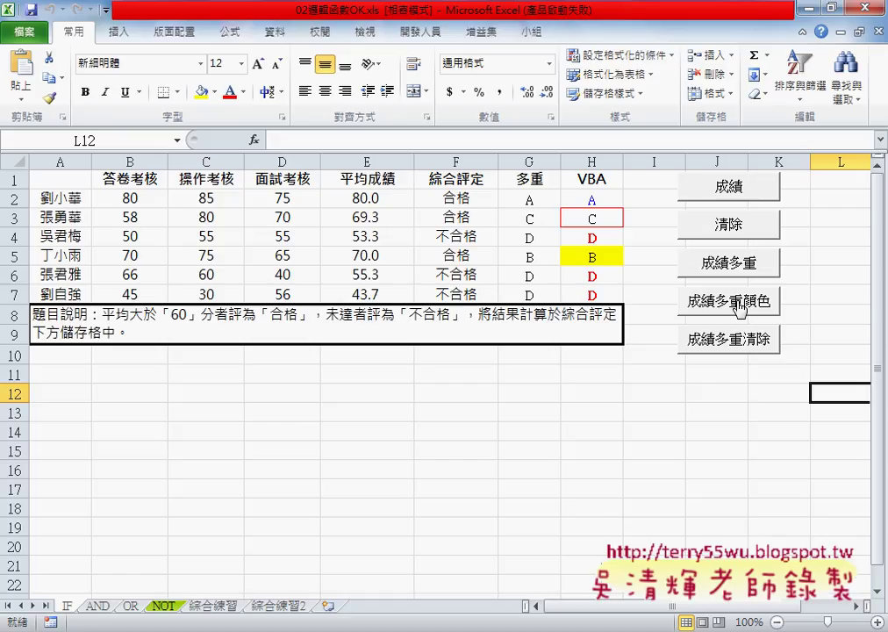
{"action": "left_click", "coordinate": [729, 226]}
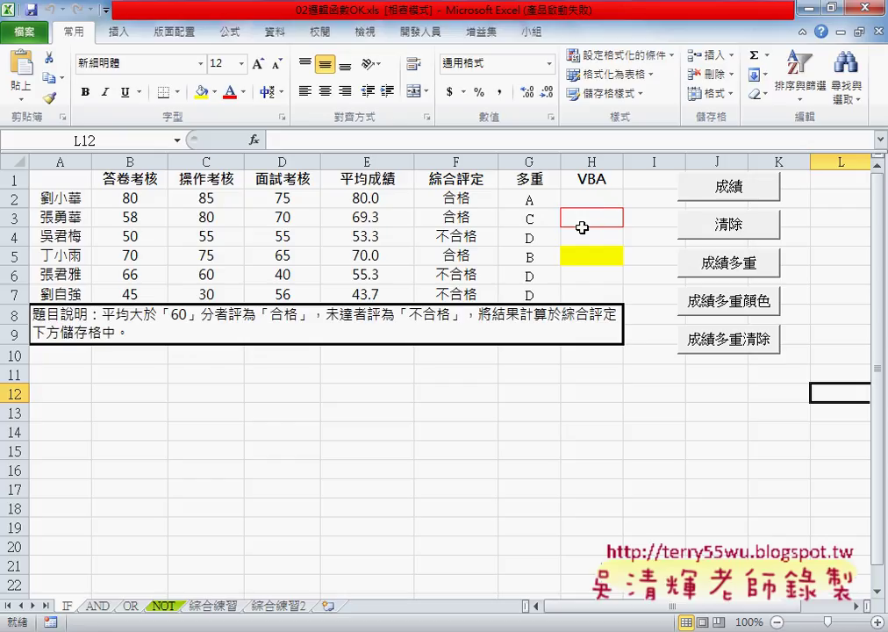
{"action": "left_click", "coordinate": [746, 351]}
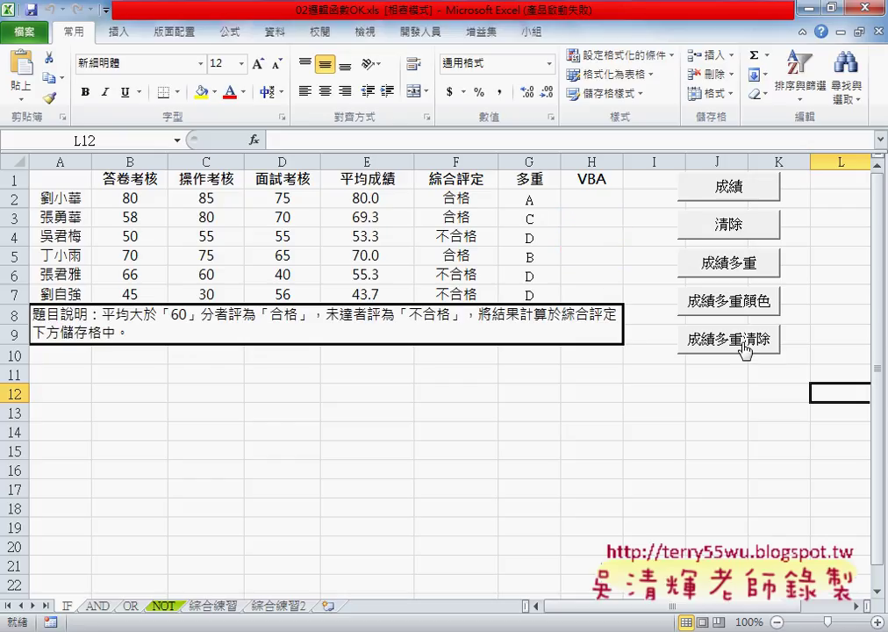
{"action": "left_click", "coordinate": [748, 304]}
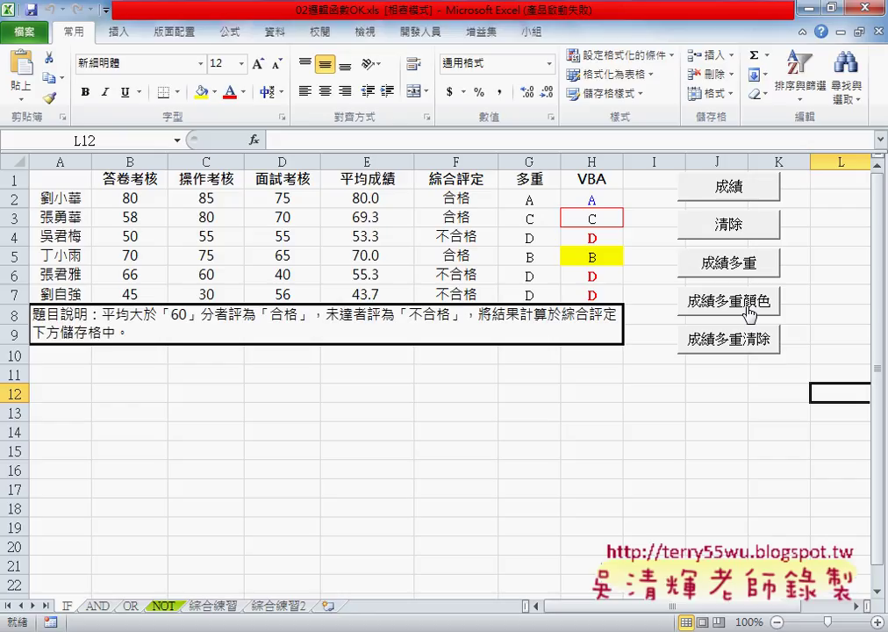
{"action": "left_click", "coordinate": [744, 351]}
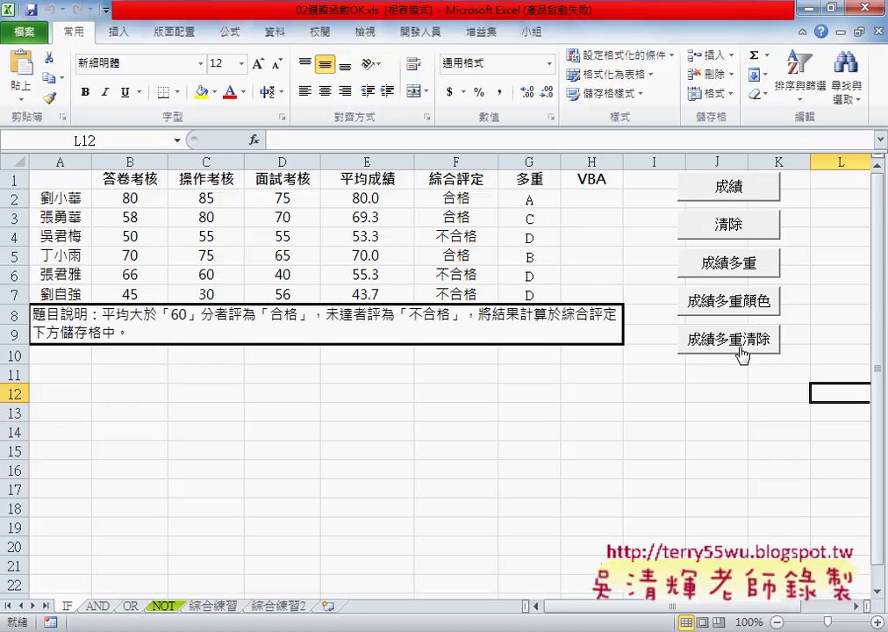
{"action": "left_click", "coordinate": [742, 303]}
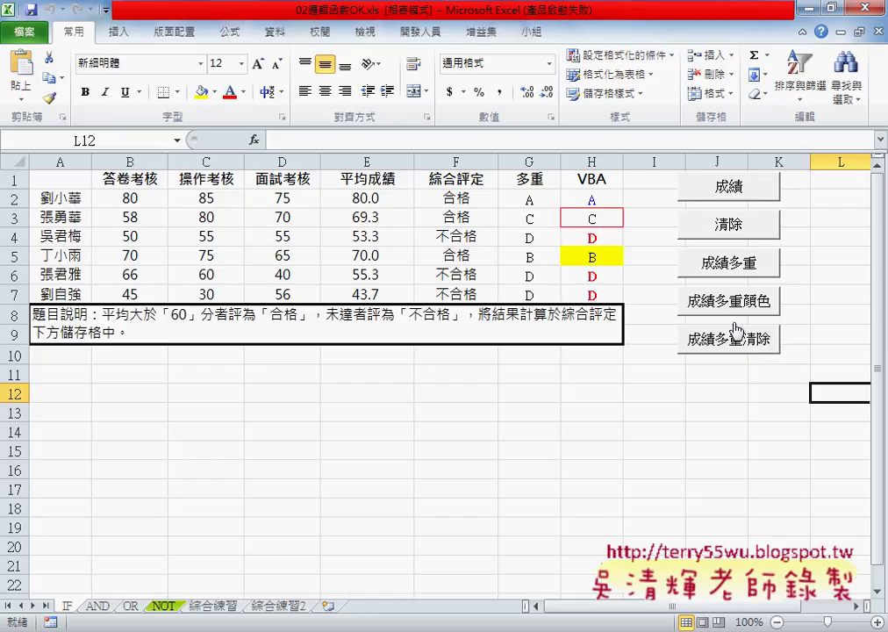
{"action": "left_click", "coordinate": [736, 342]}
Step: Open the code of the macro assigned to the 成績多重清除 button in the VBA editor
{"action": "right_click", "coordinate": [734, 344]}
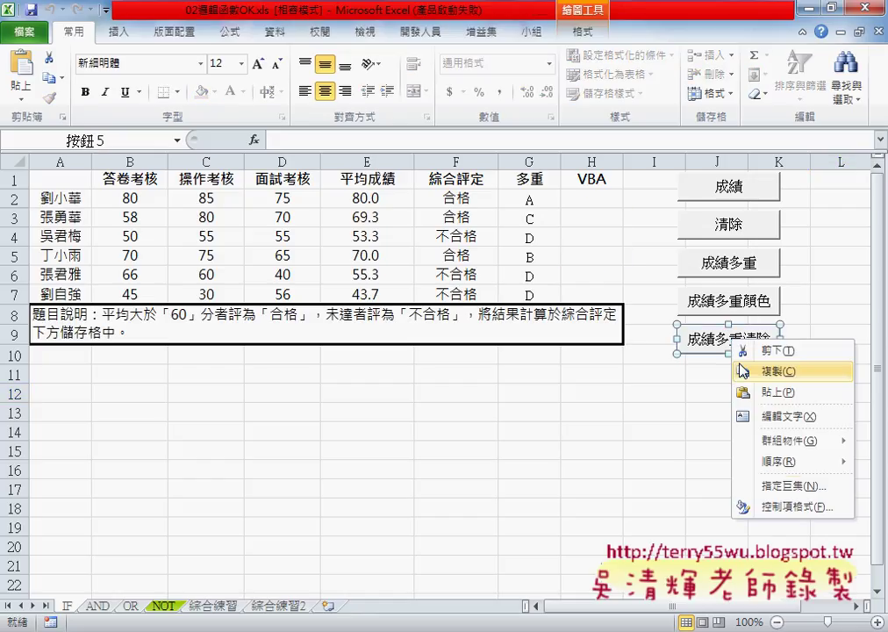
{"action": "left_click", "coordinate": [784, 484]}
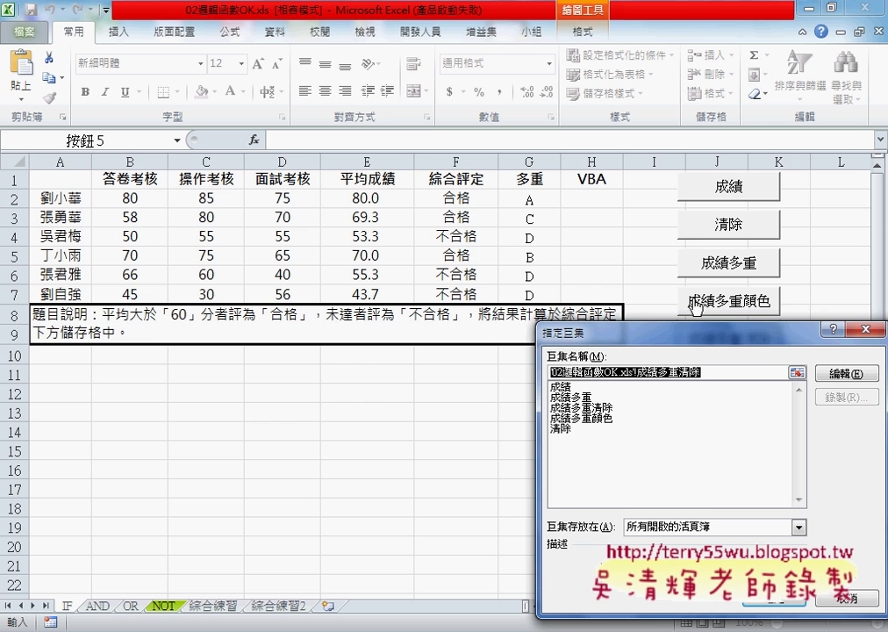
{"action": "left_click", "coordinate": [858, 377]}
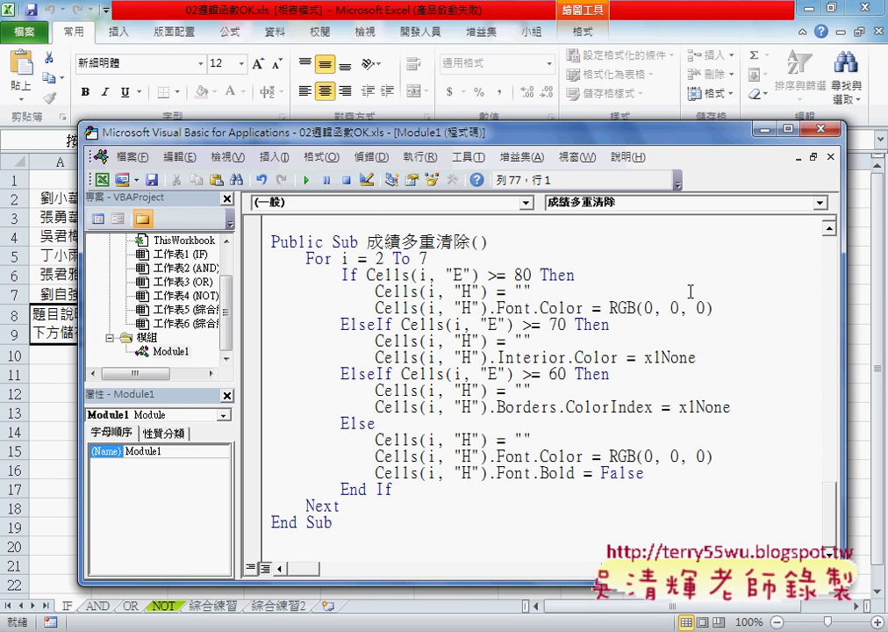
{"action": "left_click_drag", "start_coordinate": [430, 132], "coordinate": [424, 90]}
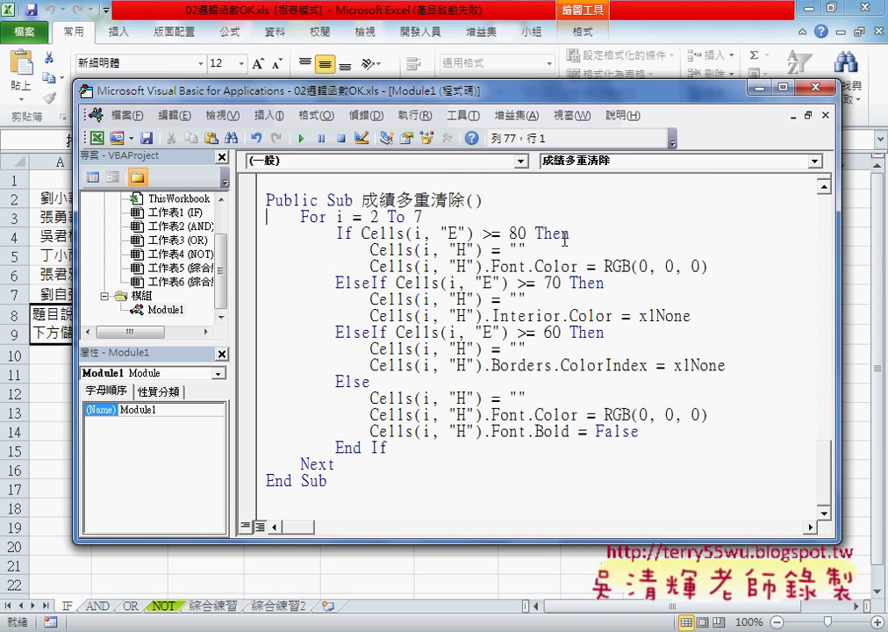
{"action": "scroll", "coordinate": [566, 244], "scroll_direction": "up", "scroll_amount": 5}
{"action": "scroll", "coordinate": [566, 244], "scroll_direction": "down", "scroll_amount": 1}
{"action": "scroll", "coordinate": [566, 245], "scroll_direction": "up", "scroll_amount": 4}
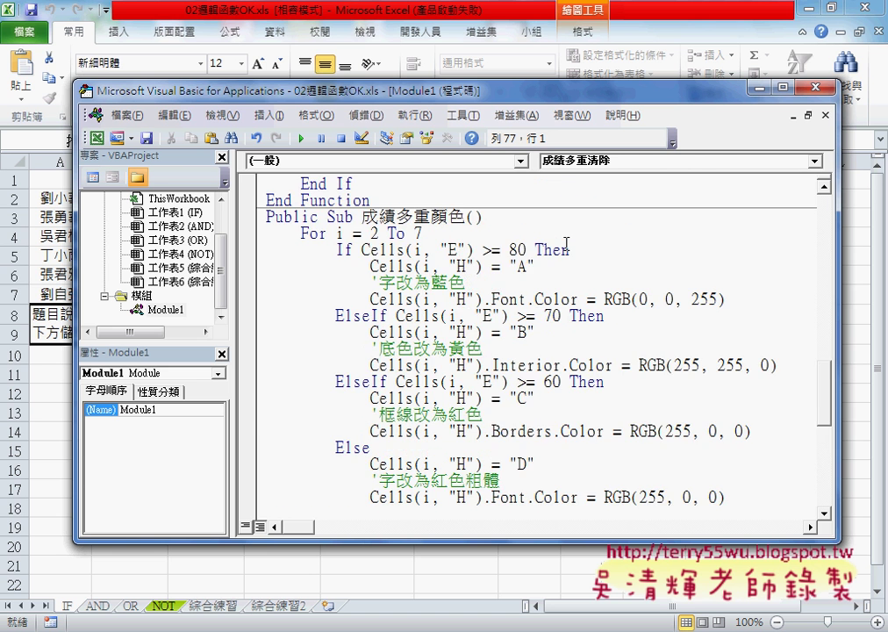
{"action": "scroll", "coordinate": [566, 244], "scroll_direction": "down", "scroll_amount": 5}
{"action": "scroll", "coordinate": [566, 244], "scroll_direction": "down", "scroll_amount": 2}
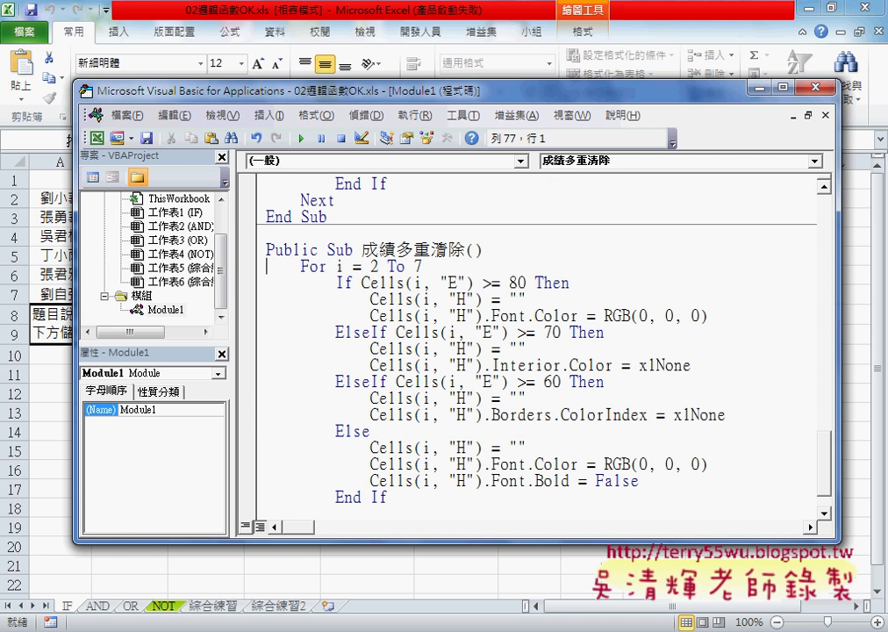
Step: Highlight the reset lines: the cell-emptying line and the RGB(0, 0, 0) font-colour reset
{"action": "left_click_drag", "start_coordinate": [431, 250], "coordinate": [464, 250]}
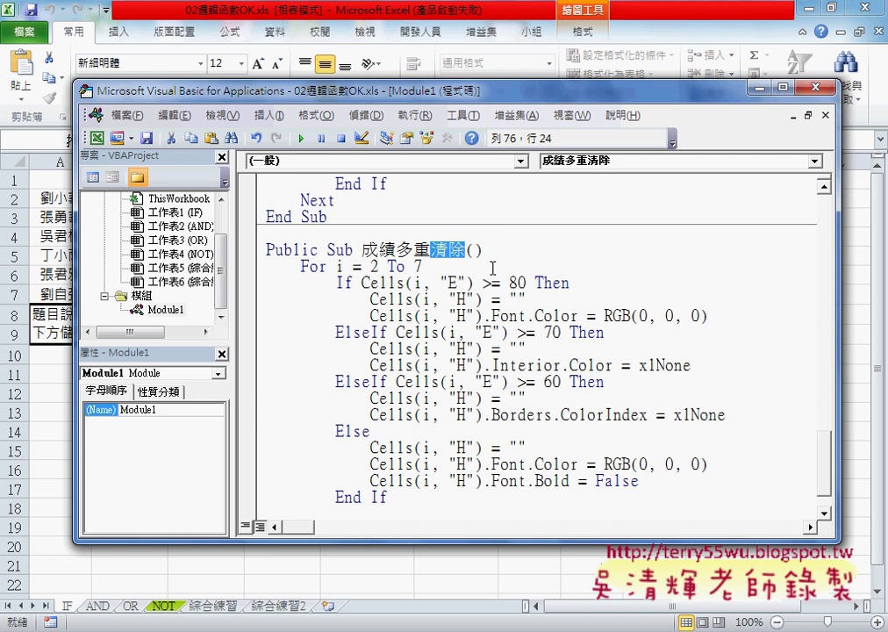
{"action": "left_click_drag", "start_coordinate": [525, 298], "coordinate": [370, 299]}
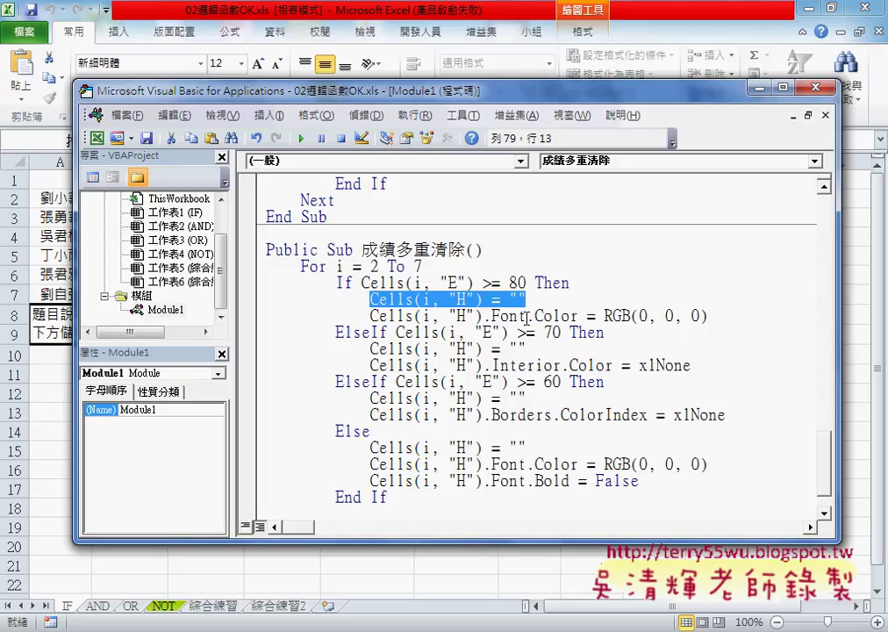
{"action": "left_click_drag", "start_coordinate": [638, 316], "coordinate": [697, 316]}
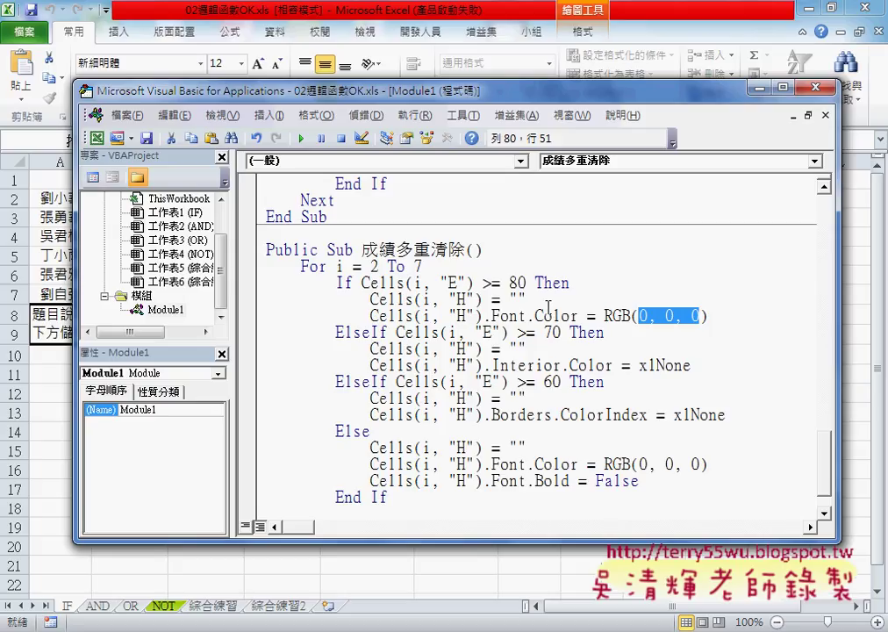
{"action": "left_click_drag", "start_coordinate": [605, 316], "coordinate": [708, 316]}
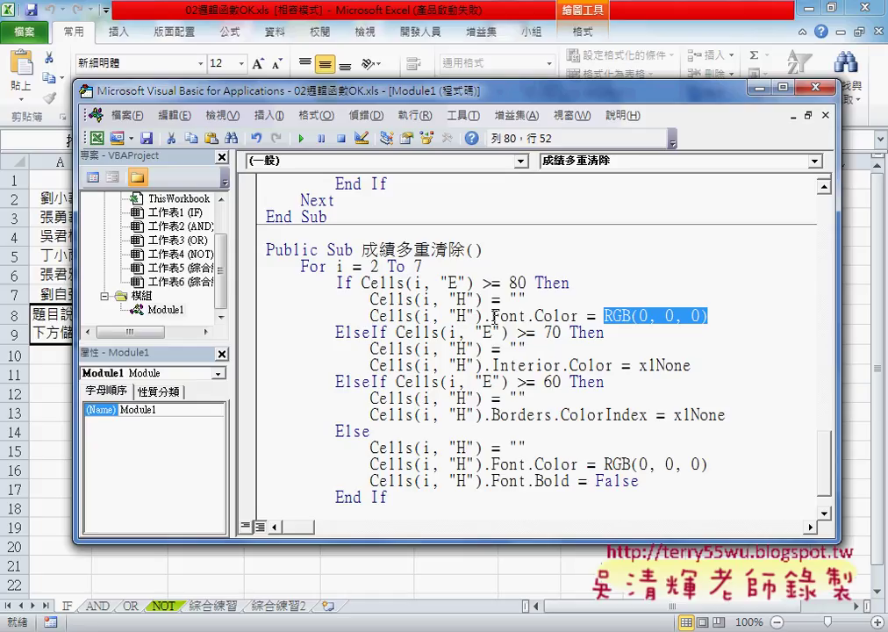
{"action": "double_click", "coordinate": [643, 316]}
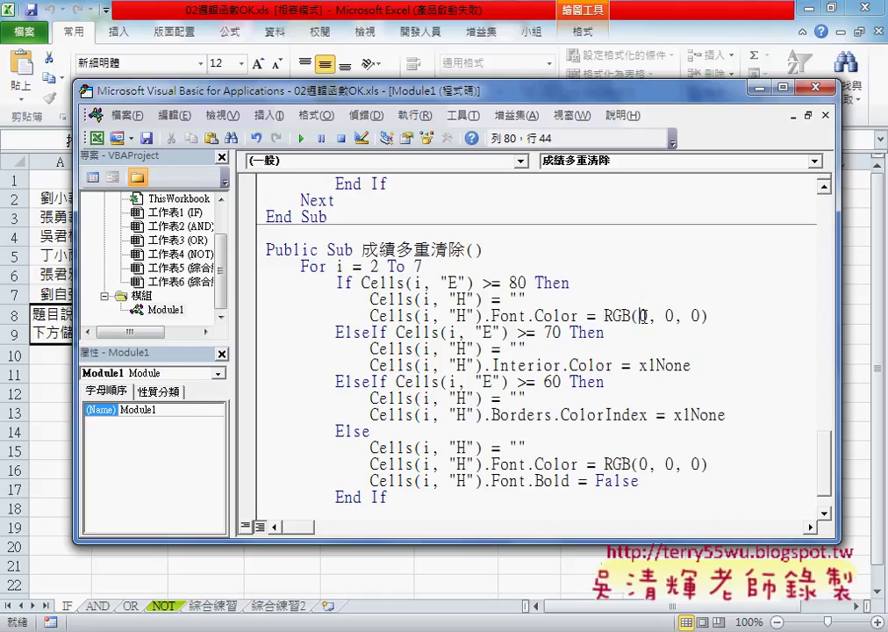
{"action": "left_click_drag", "start_coordinate": [643, 316], "coordinate": [700, 316]}
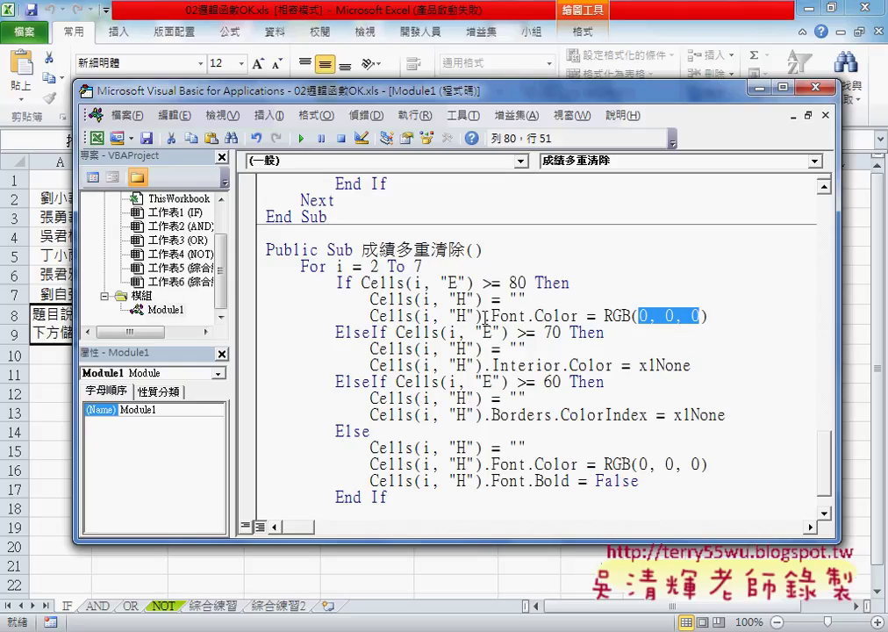
{"action": "left_click_drag", "start_coordinate": [370, 316], "coordinate": [669, 317]}
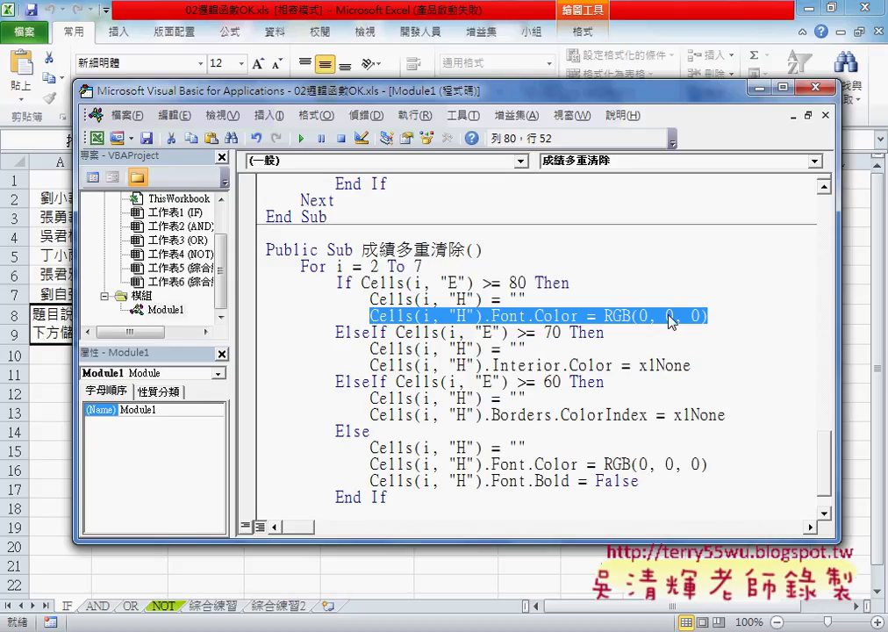
{"action": "left_click", "coordinate": [672, 322]}
{"action": "left_click", "coordinate": [669, 318]}
{"action": "left_click", "coordinate": [638, 365]}
{"action": "double_click", "coordinate": [670, 367]}
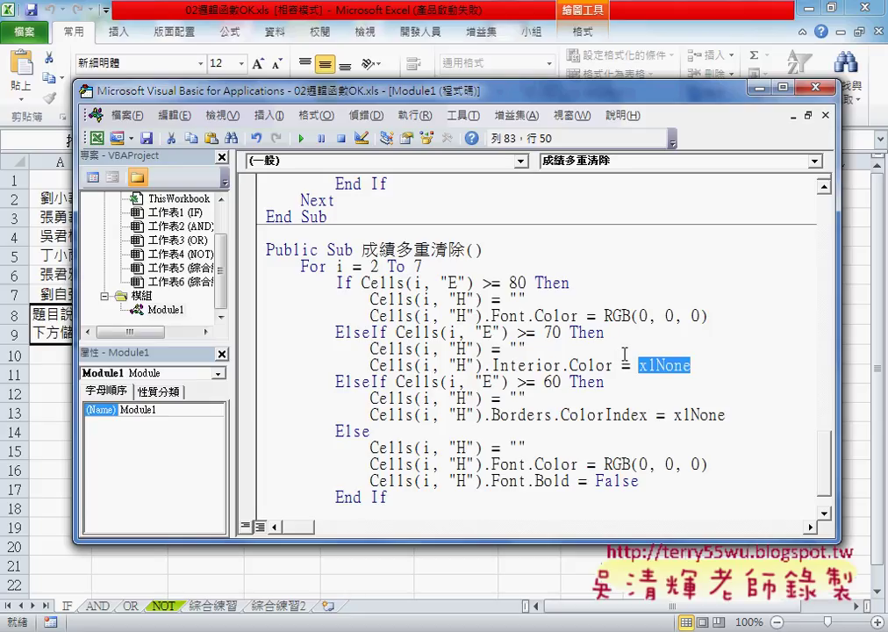
{"action": "left_click", "coordinate": [639, 365]}
{"action": "left_click_drag", "start_coordinate": [657, 365], "coordinate": [639, 365]}
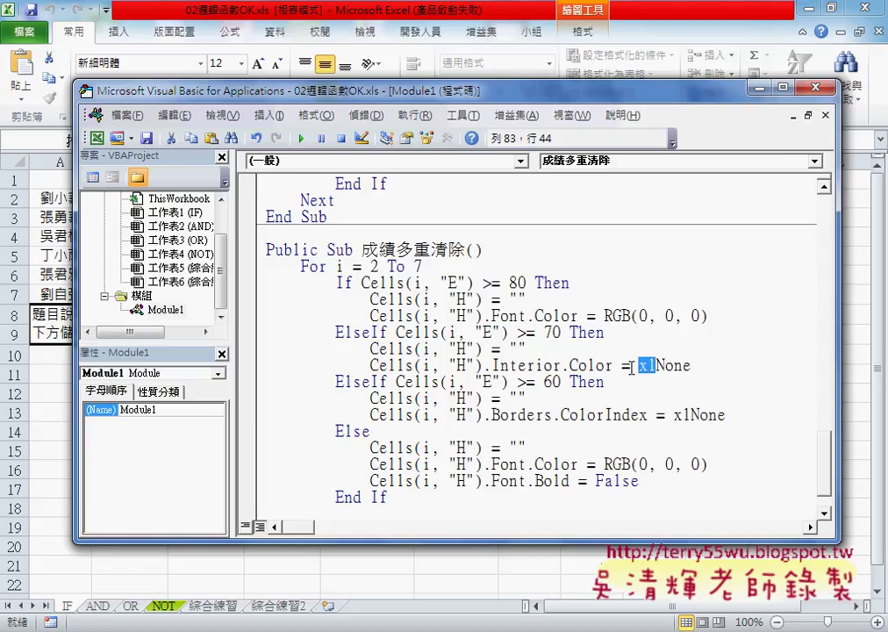
{"action": "left_click_drag", "start_coordinate": [691, 365], "coordinate": [657, 365]}
{"action": "left_click", "coordinate": [510, 419]}
{"action": "left_click_drag", "start_coordinate": [552, 415], "coordinate": [491, 415]}
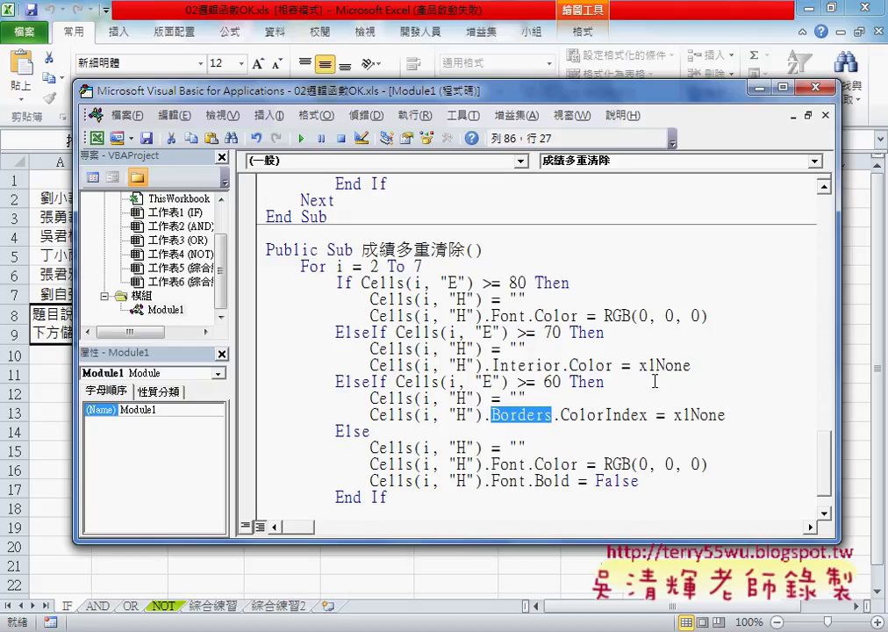
{"action": "left_click_drag", "start_coordinate": [693, 366], "coordinate": [639, 366]}
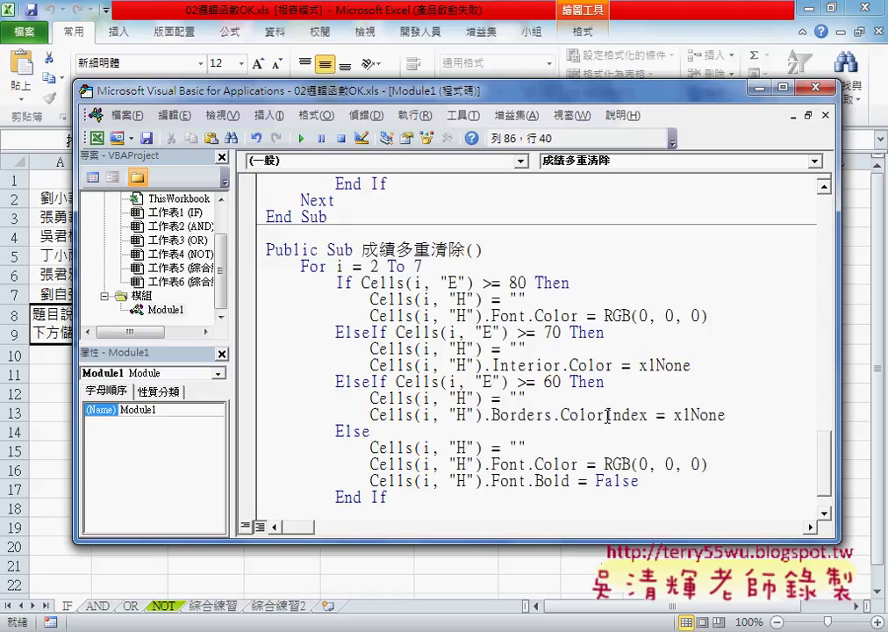
{"action": "left_click_drag", "start_coordinate": [605, 416], "coordinate": [649, 415]}
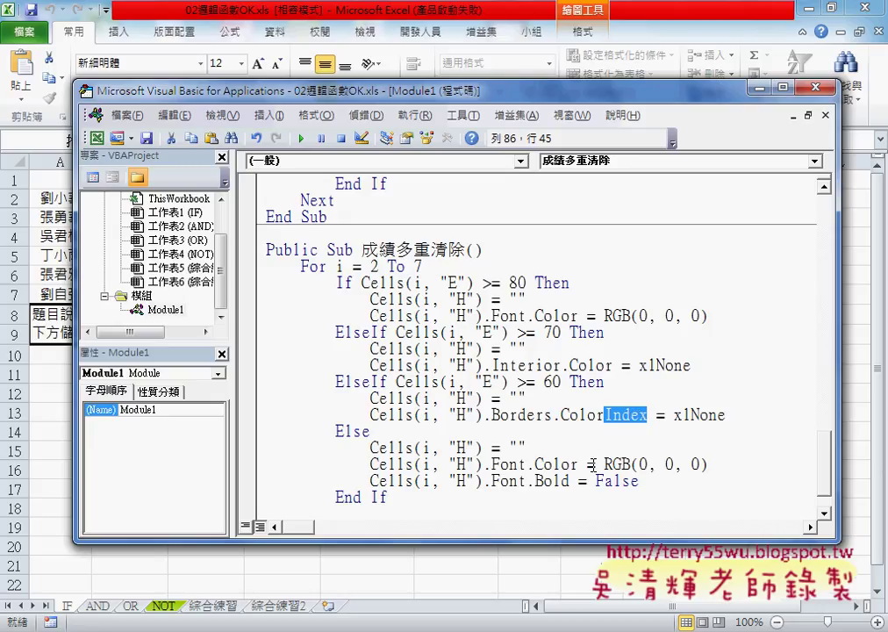
{"action": "left_click_drag", "start_coordinate": [604, 463], "coordinate": [711, 466]}
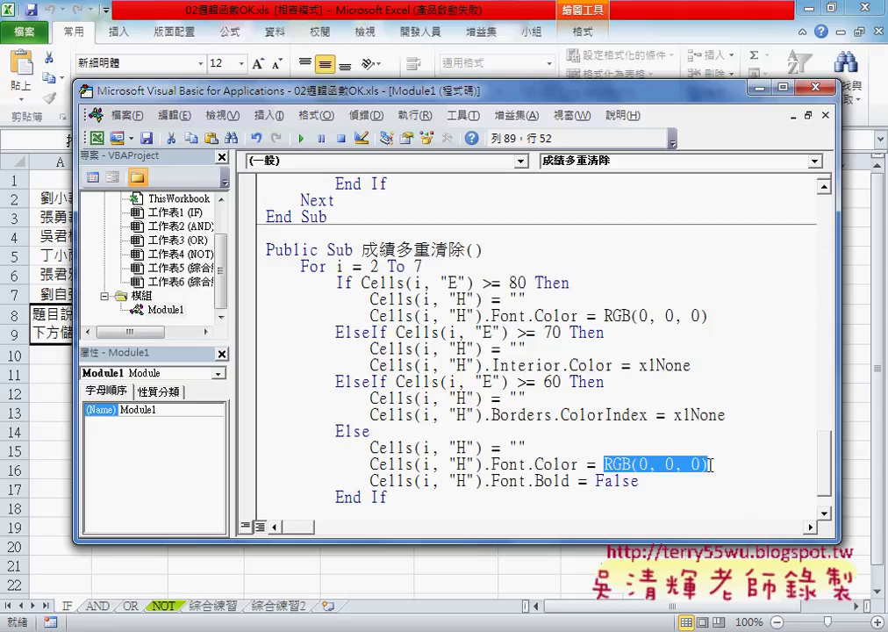
{"action": "left_click_drag", "start_coordinate": [641, 481], "coordinate": [342, 483]}
Step: Deselect the marked code and go back to the grade worksheet
{"action": "left_click", "coordinate": [422, 481]}
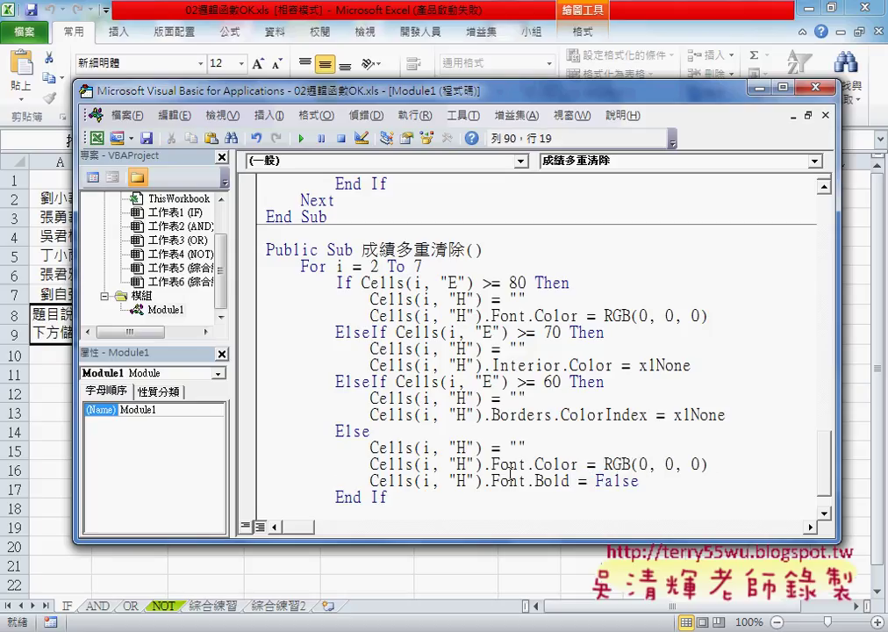
{"action": "scroll", "coordinate": [509, 473], "scroll_direction": "down", "scroll_amount": 3}
{"action": "left_click", "coordinate": [539, 566]}
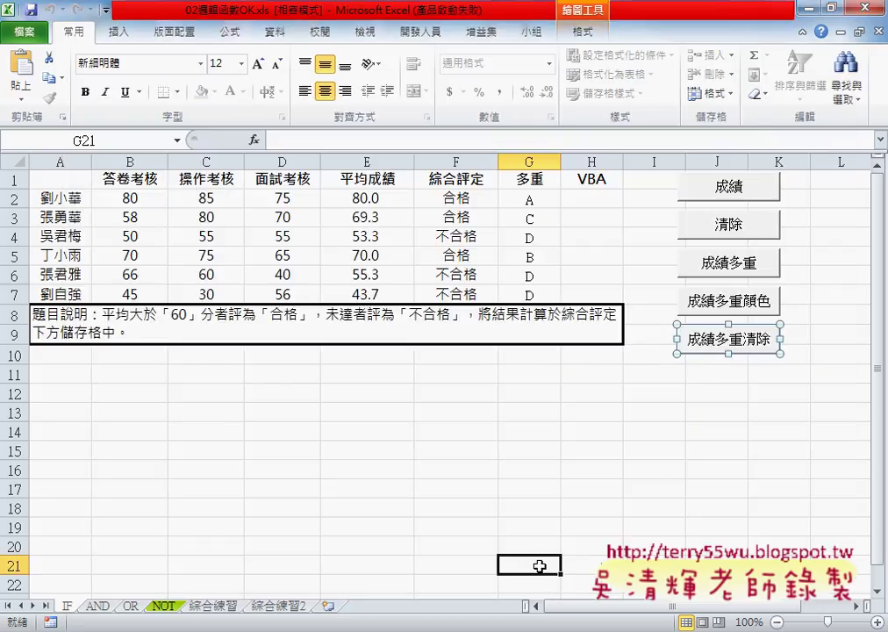
Step: Alternate 成績多重顏色 and 成績多重清除 until column H is completely empty
{"action": "left_click", "coordinate": [727, 305]}
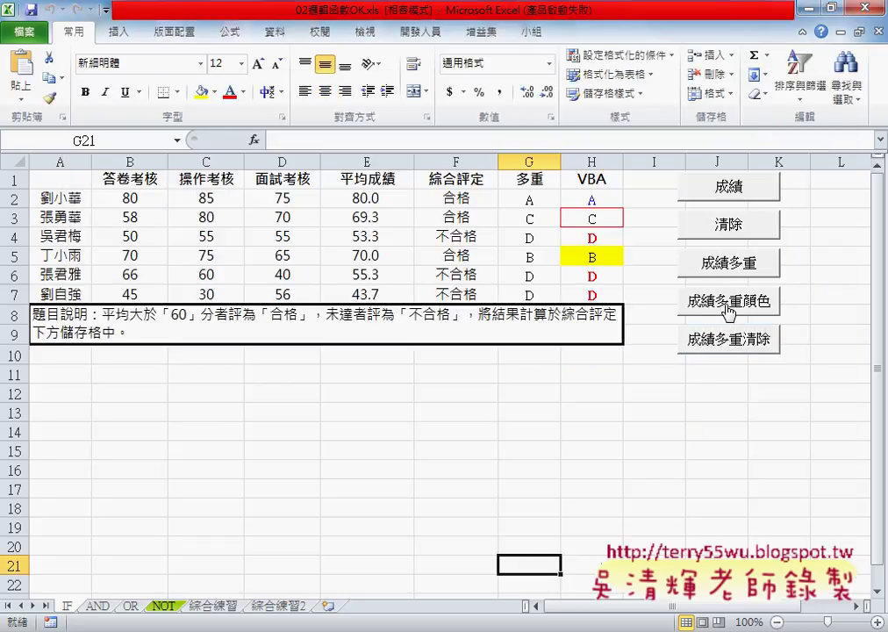
{"action": "left_click", "coordinate": [734, 344]}
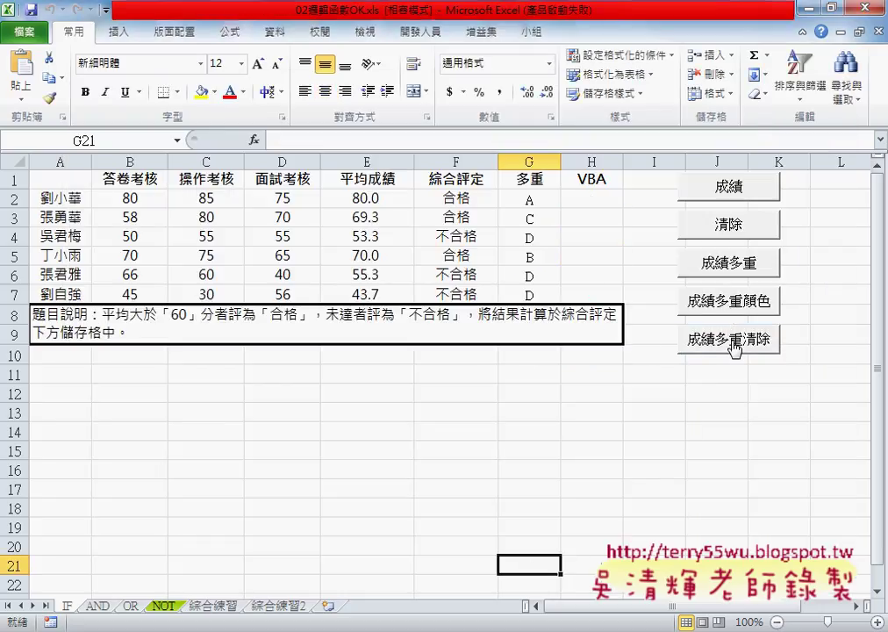
{"action": "left_click", "coordinate": [736, 302]}
{"action": "left_click", "coordinate": [732, 227]}
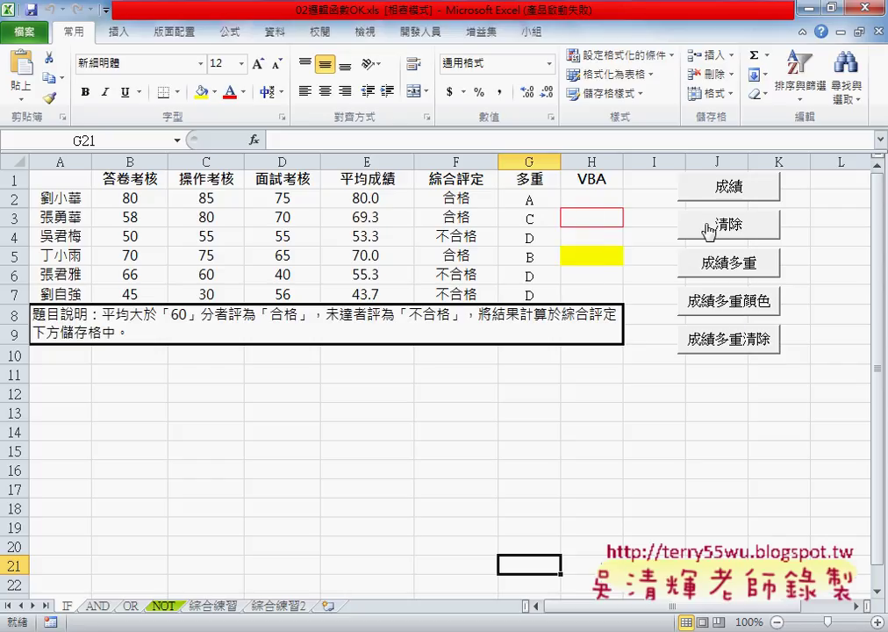
{"action": "left_click", "coordinate": [738, 348]}
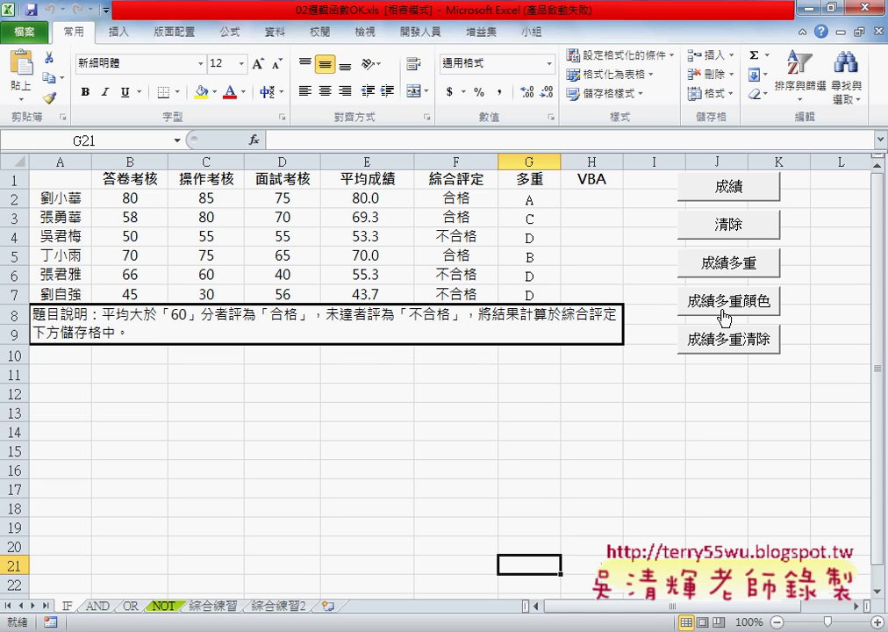
Step: Refill column H with coloured grades via 成績多重顏色 for a fresh test
{"action": "key", "text": "alt+F11"}
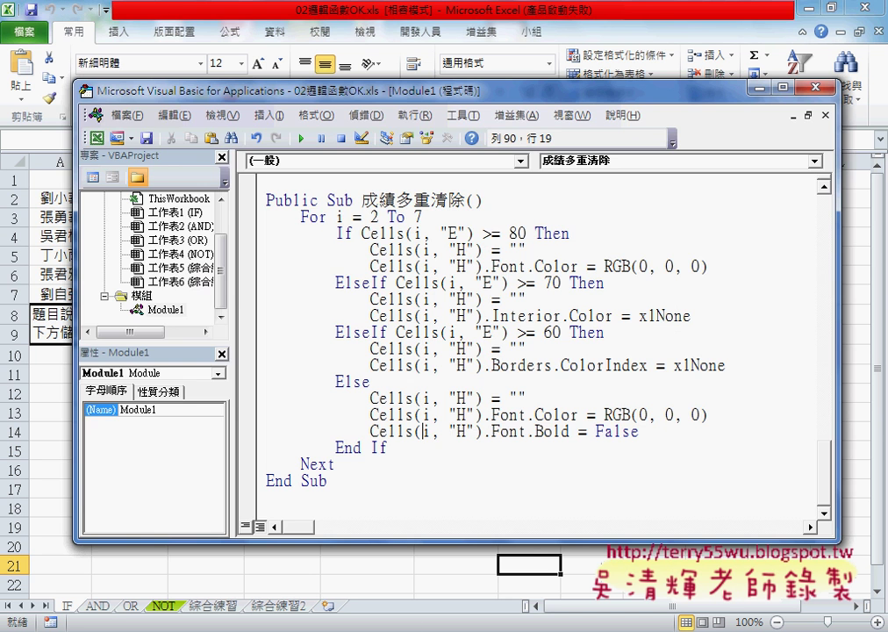
{"action": "left_click_drag", "start_coordinate": [438, 91], "coordinate": [360, 107]}
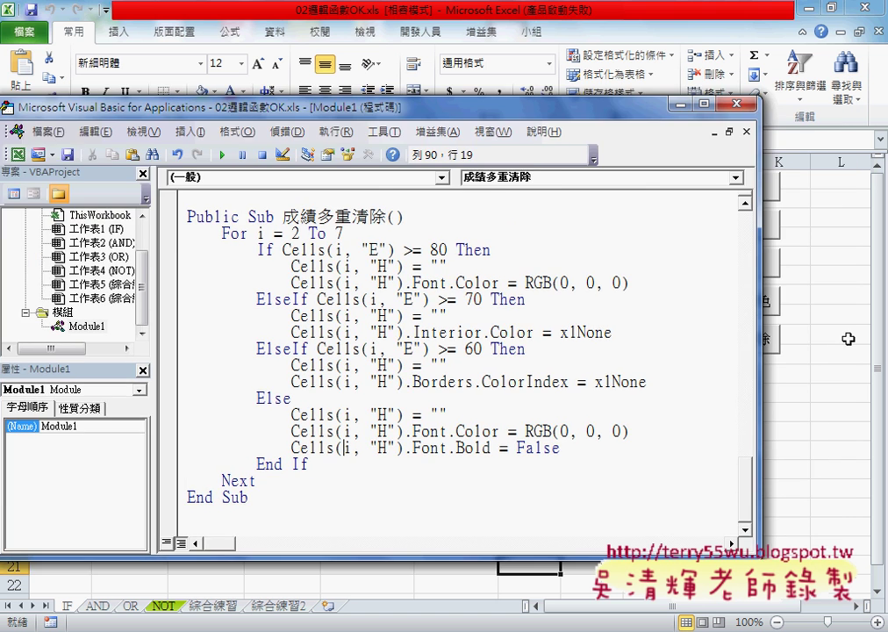
{"action": "left_click", "coordinate": [848, 338]}
{"action": "left_click", "coordinate": [719, 302]}
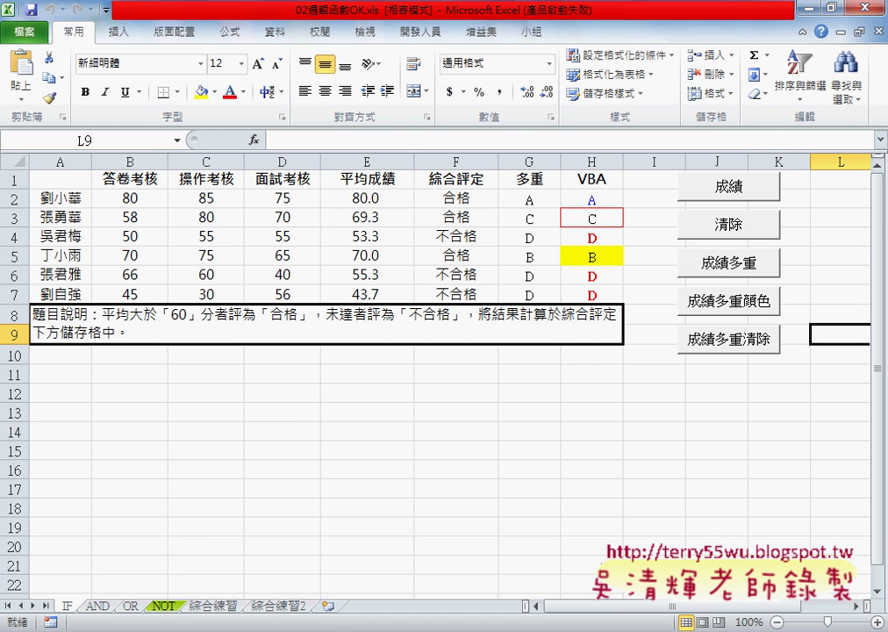
{"action": "key", "text": "alt+F11"}
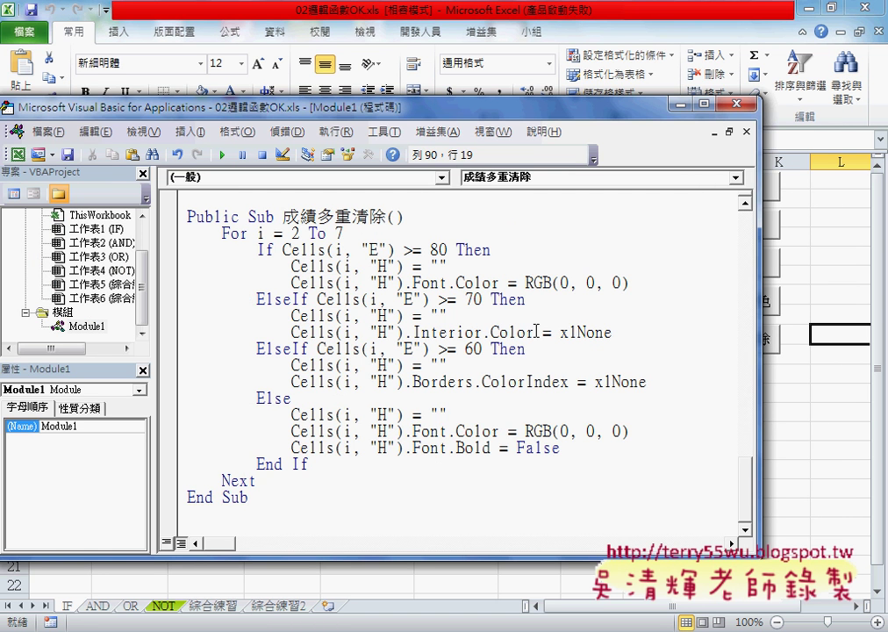
Step: Replace the Interior.Color value in the B branch with RGB(255, 255, 255)
{"action": "left_click_drag", "start_coordinate": [525, 283], "coordinate": [630, 283]}
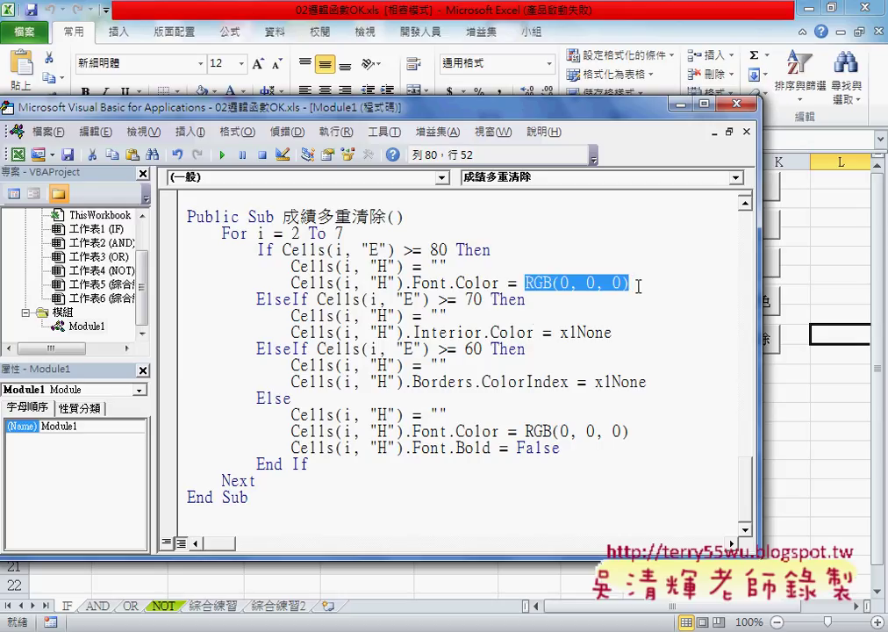
{"action": "key", "text": "ctrl+c"}
{"action": "double_click", "coordinate": [575, 333]}
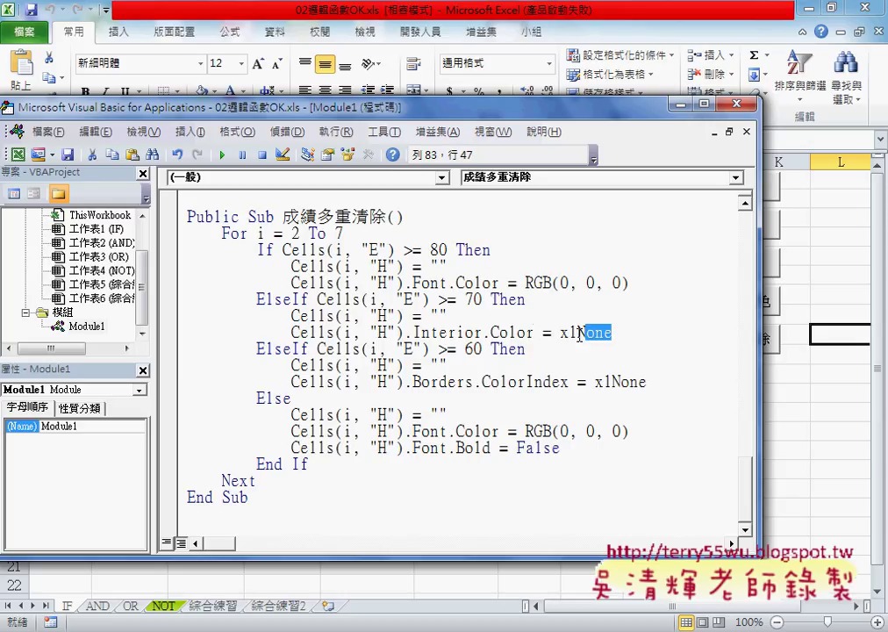
{"action": "key", "text": "ctrl+v"}
{"action": "double_click", "coordinate": [572, 332]}
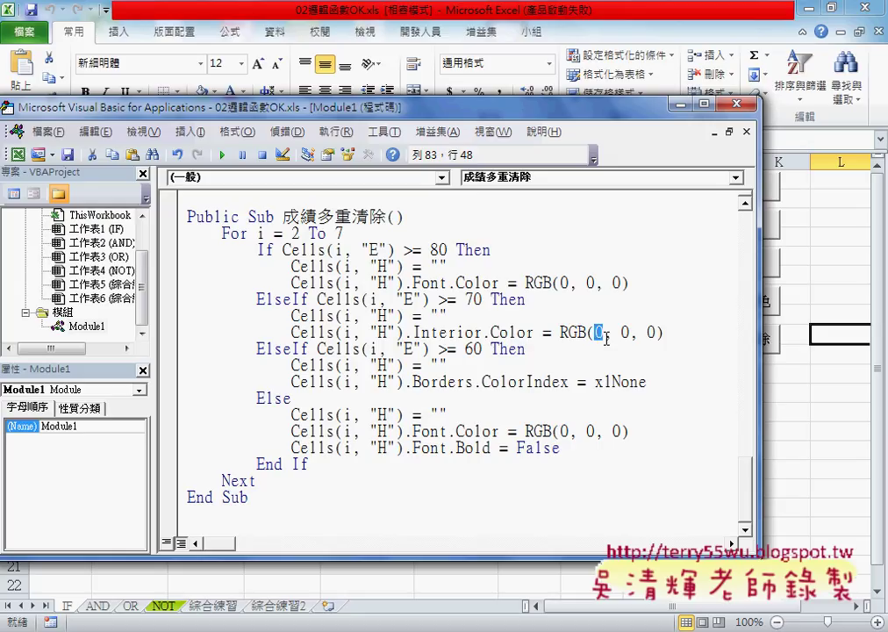
{"action": "type", "text": "255"}
{"action": "double_click", "coordinate": [642, 333]}
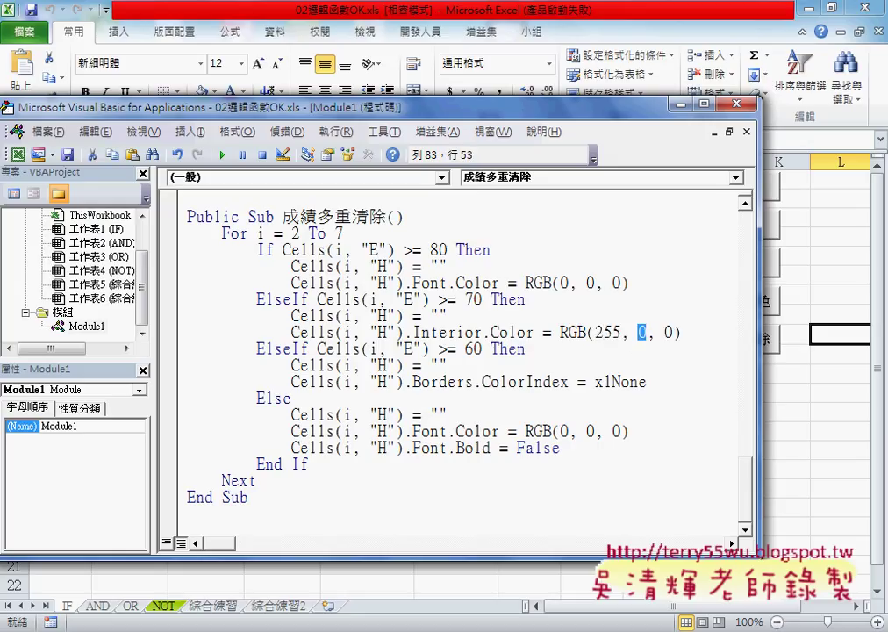
{"action": "type", "text": "255"}
{"action": "double_click", "coordinate": [687, 333]}
{"action": "type", "text": "2"}
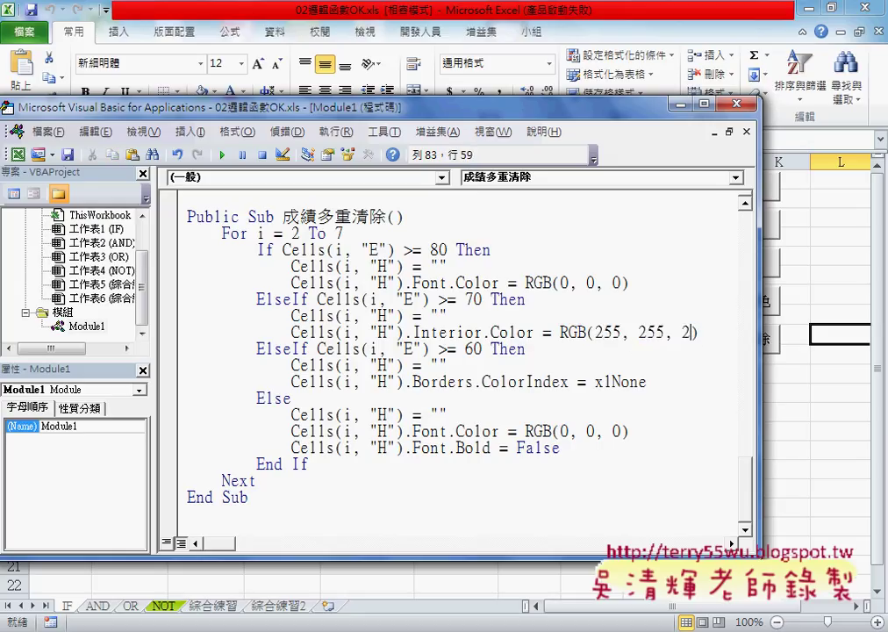
{"action": "type", "text": "55"}
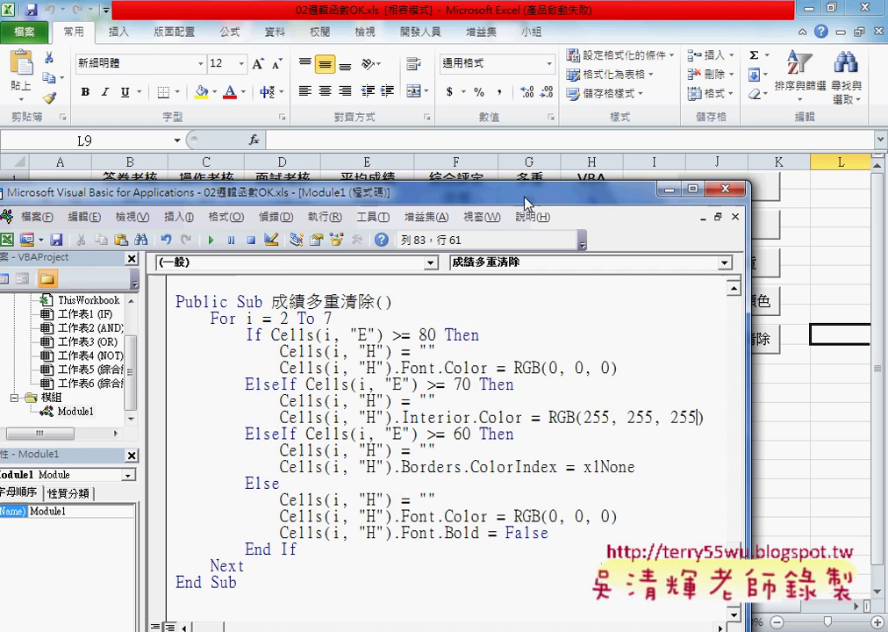
{"action": "mouse_move", "coordinate": [430, 104]}
{"action": "left_mouse_down"}
{"action": "mouse_move", "coordinate": [395, 313]}
{"action": "mouse_move", "coordinate": [368, 302]}
{"action": "left_mouse_up"}
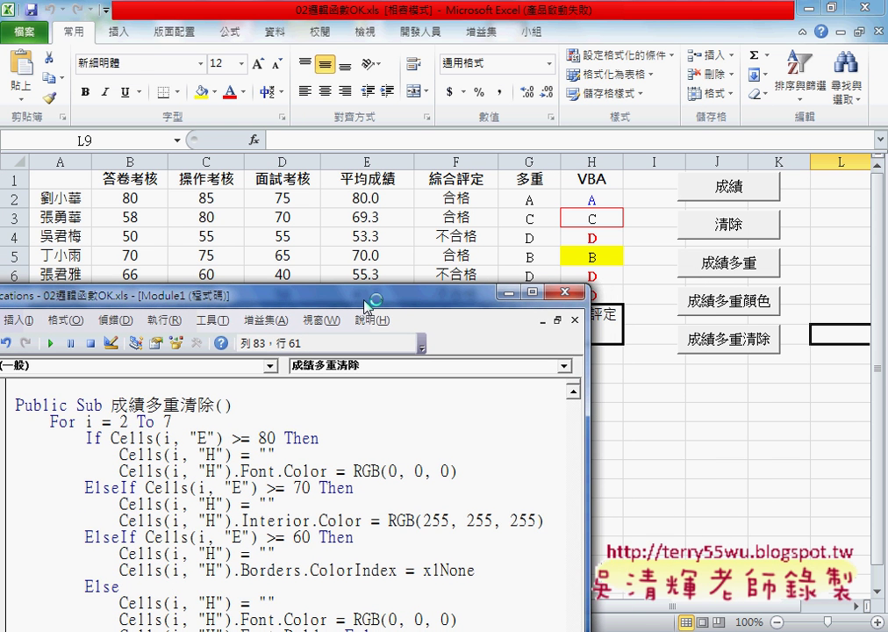
Step: Run 成績多重清除 from the VBA editor and check that column H is cleared
{"action": "left_click", "coordinate": [318, 469]}
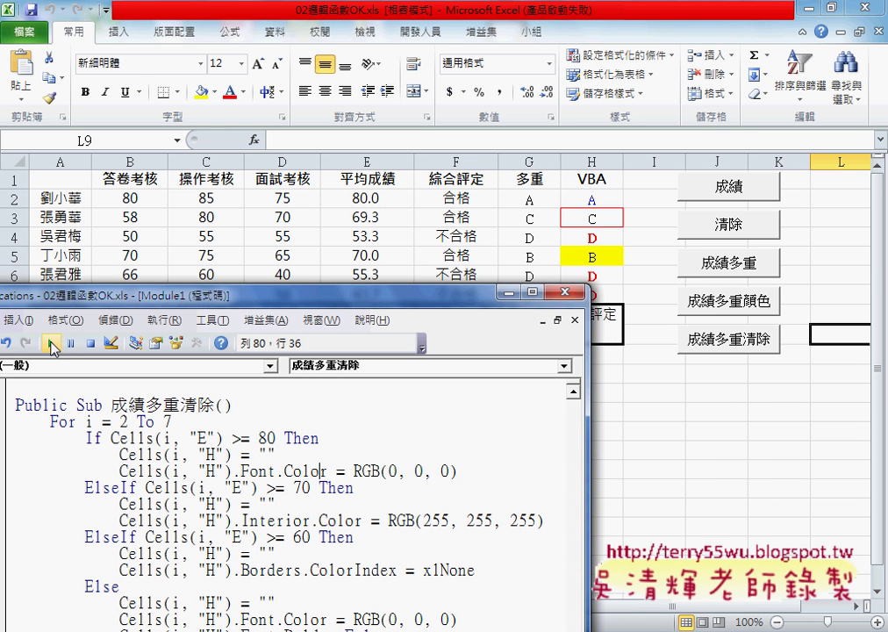
{"action": "left_click", "coordinate": [51, 343]}
{"action": "left_click_drag", "start_coordinate": [384, 298], "coordinate": [237, 265]}
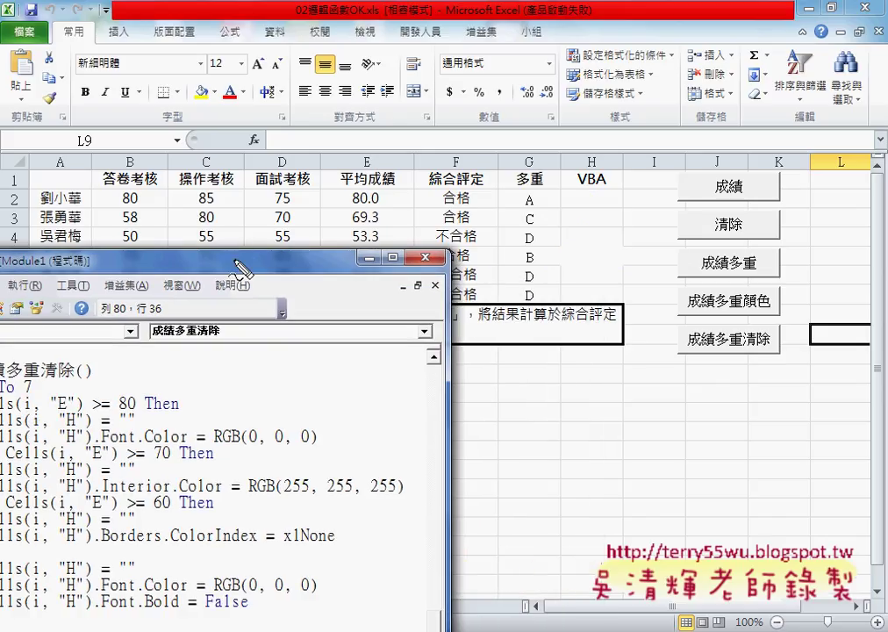
{"action": "mouse_move", "coordinate": [557, 249]}
{"action": "left_mouse_down"}
{"action": "mouse_move", "coordinate": [549, 275]}
{"action": "mouse_move", "coordinate": [563, 270]}
{"action": "left_mouse_up"}
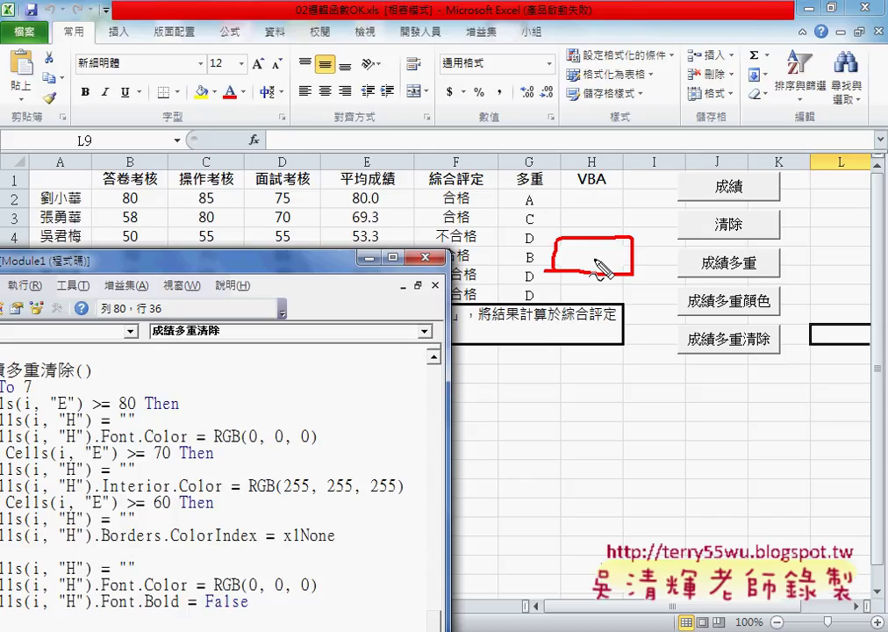
{"action": "key", "text": "Escape"}
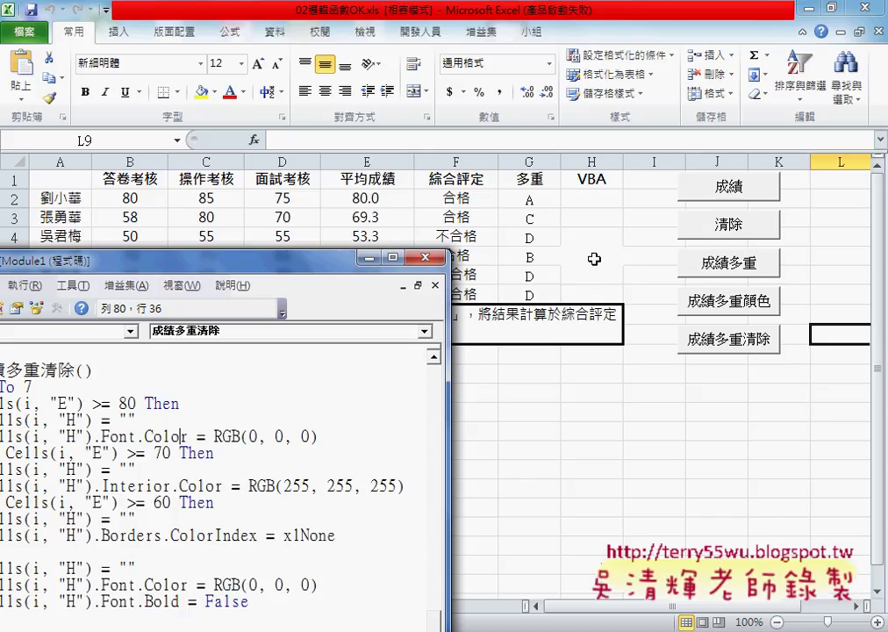
{"action": "left_click_drag", "start_coordinate": [264, 261], "coordinate": [471, 147]}
Step: Change the first Font.Color reset from RGB(0, 0, 0) to xlNone and run the macro
{"action": "left_click", "coordinate": [420, 323]}
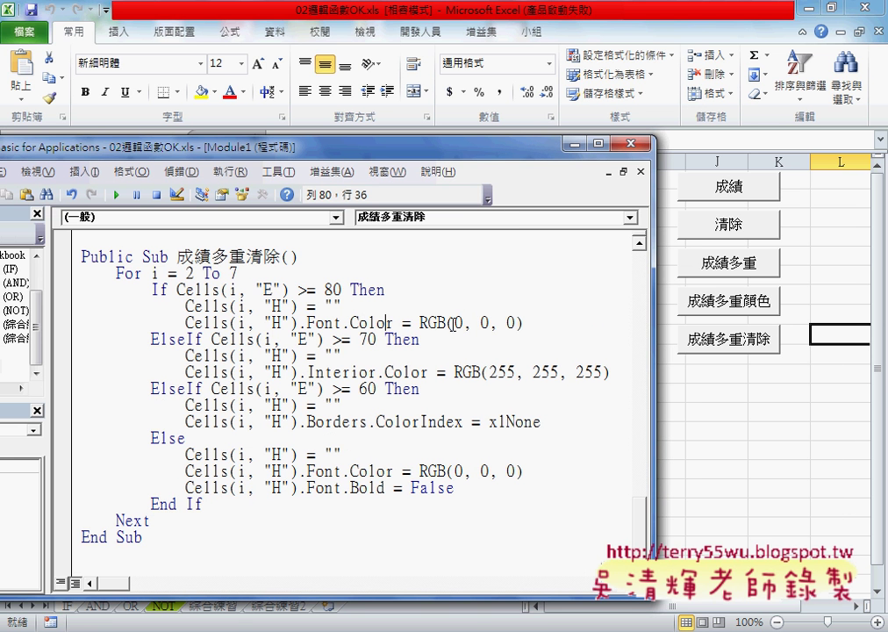
{"action": "left_click_drag", "start_coordinate": [419, 323], "coordinate": [533, 323]}
{"action": "type", "text": "x"}
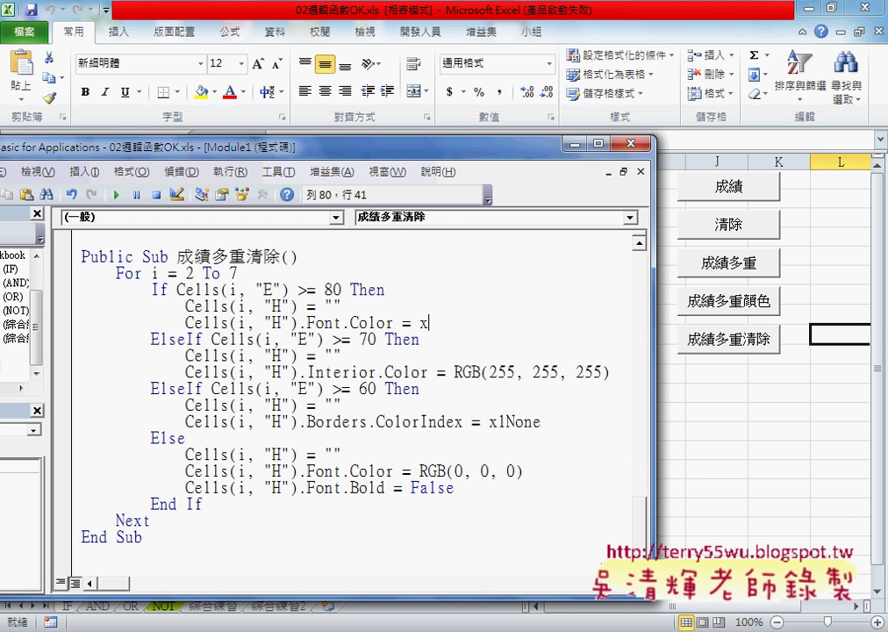
{"action": "type", "text": "l"}
{"action": "type", "text": "no"}
{"action": "type", "text": "ne"}
{"action": "left_click_drag", "start_coordinate": [279, 146], "coordinate": [157, 140]}
{"action": "left_click", "coordinate": [253, 333]}
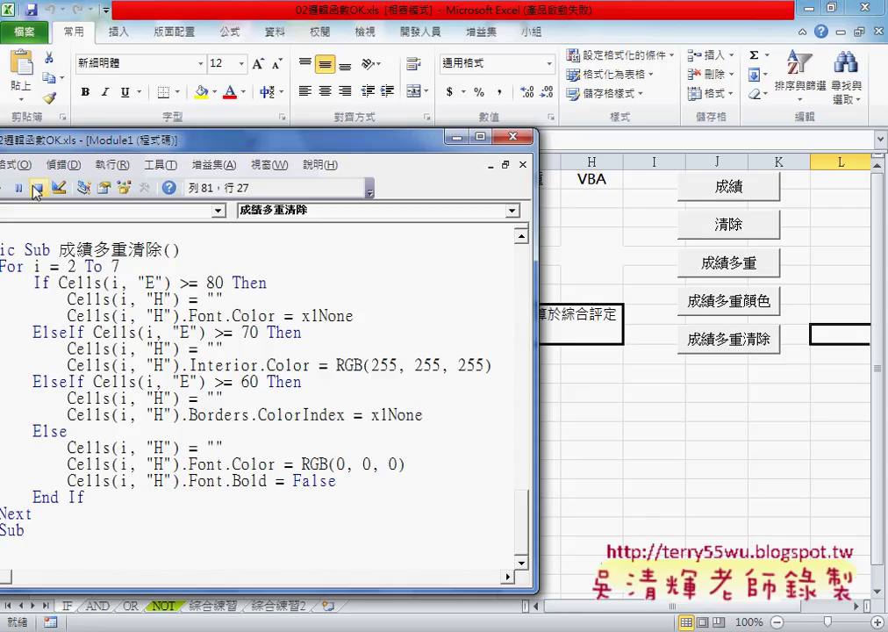
{"action": "left_click", "coordinate": [20, 188]}
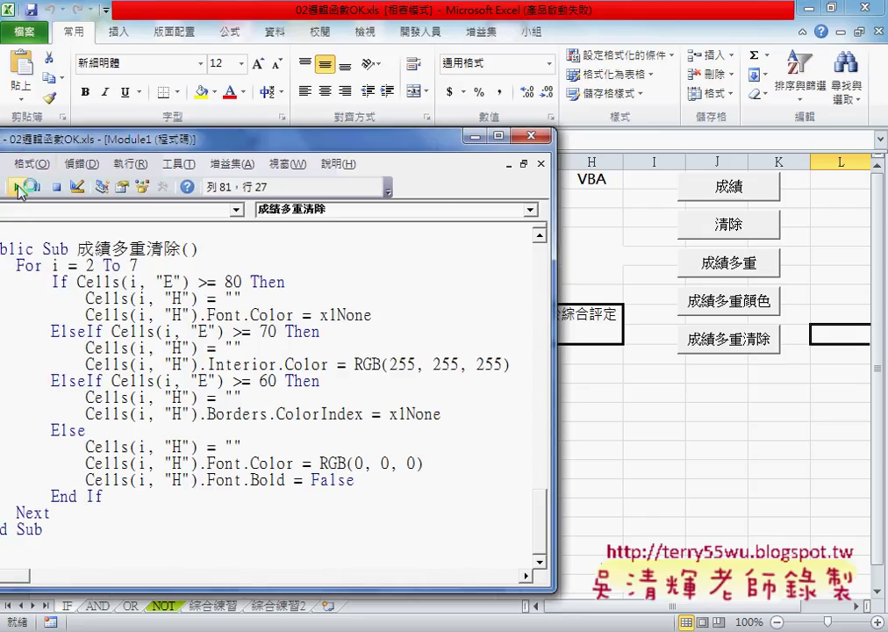
{"action": "left_click_drag", "start_coordinate": [185, 149], "coordinate": [129, 149]}
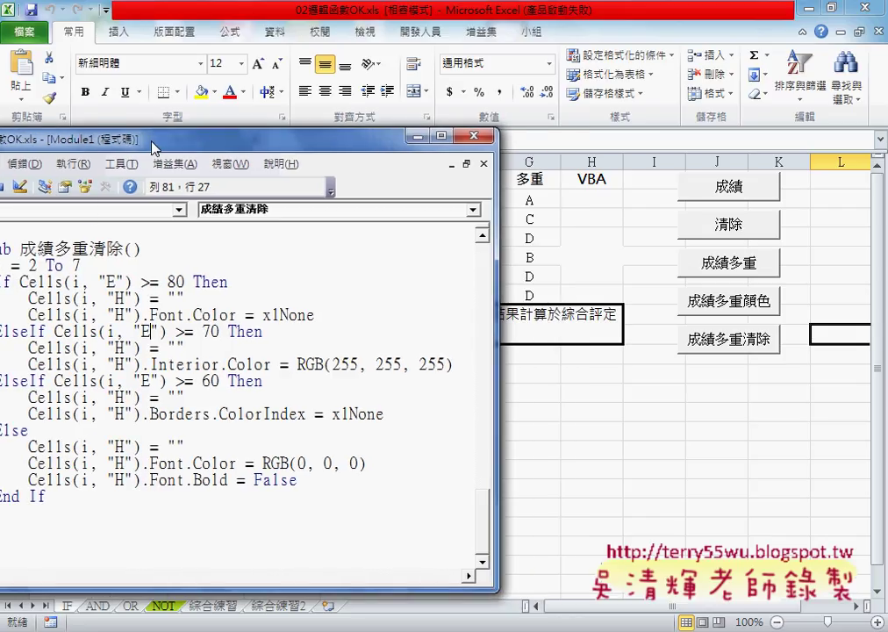
{"action": "left_click", "coordinate": [332, 379]}
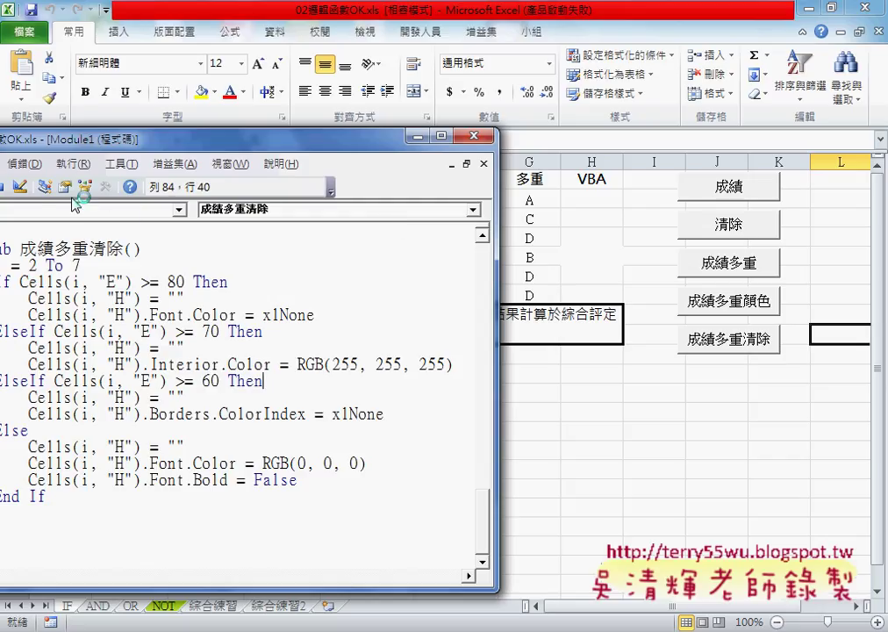
{"action": "left_click_drag", "start_coordinate": [81, 143], "coordinate": [110, 143]}
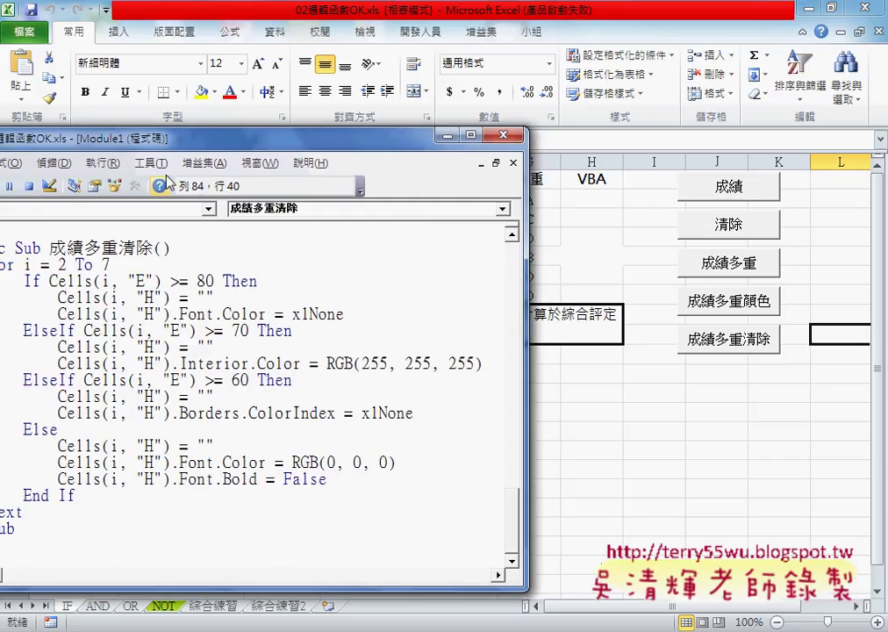
Step: Retest column H with 成績多重顏色, then 成績多重清除 to empty it
{"action": "left_click", "coordinate": [704, 300]}
{"action": "left_click", "coordinate": [728, 339]}
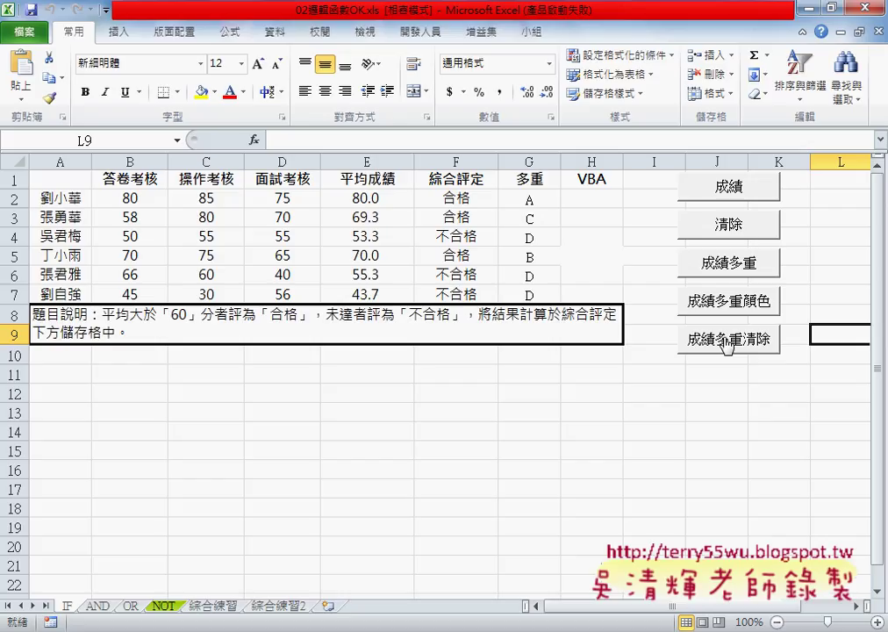
{"action": "left_click", "coordinate": [732, 303]}
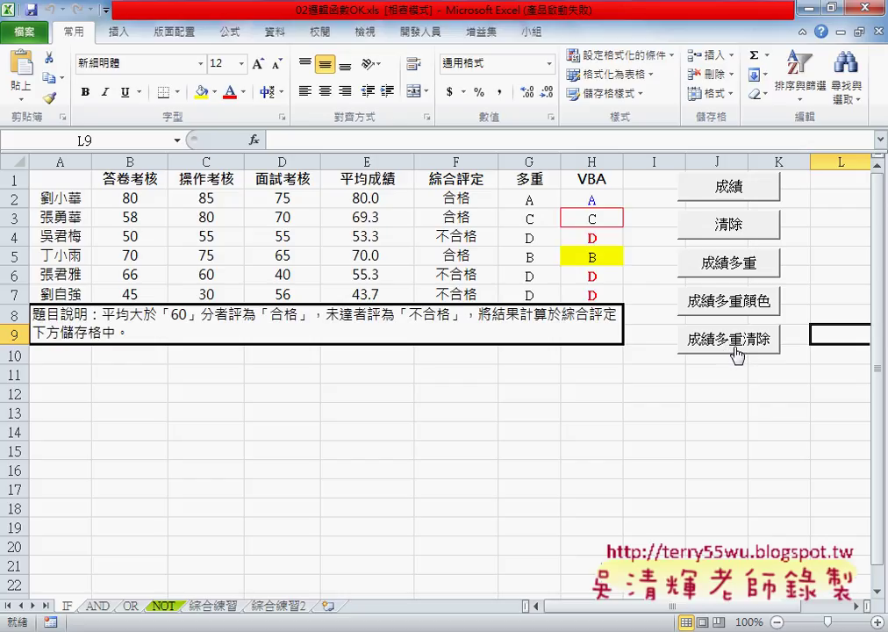
{"action": "left_click", "coordinate": [735, 349]}
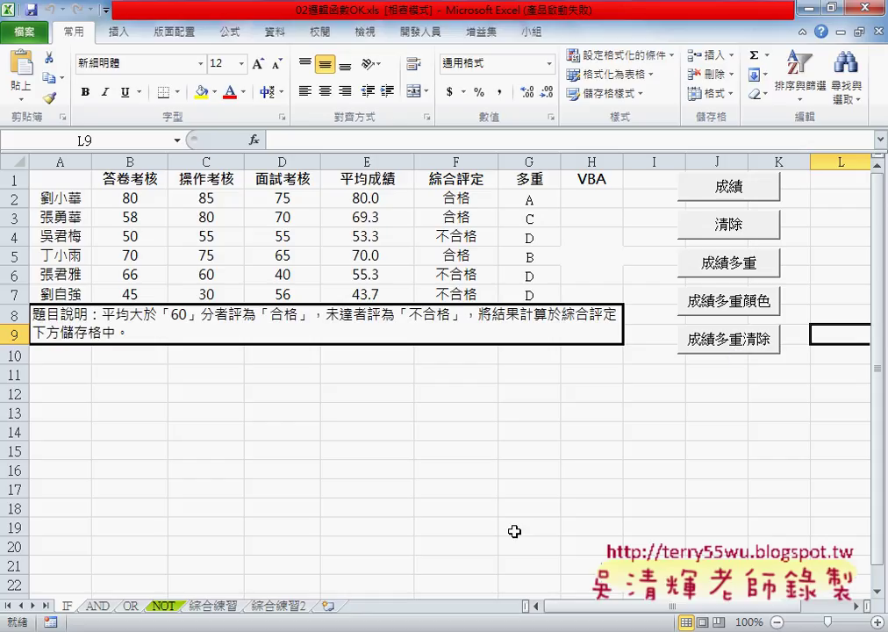
{"action": "key", "text": "alt+F11"}
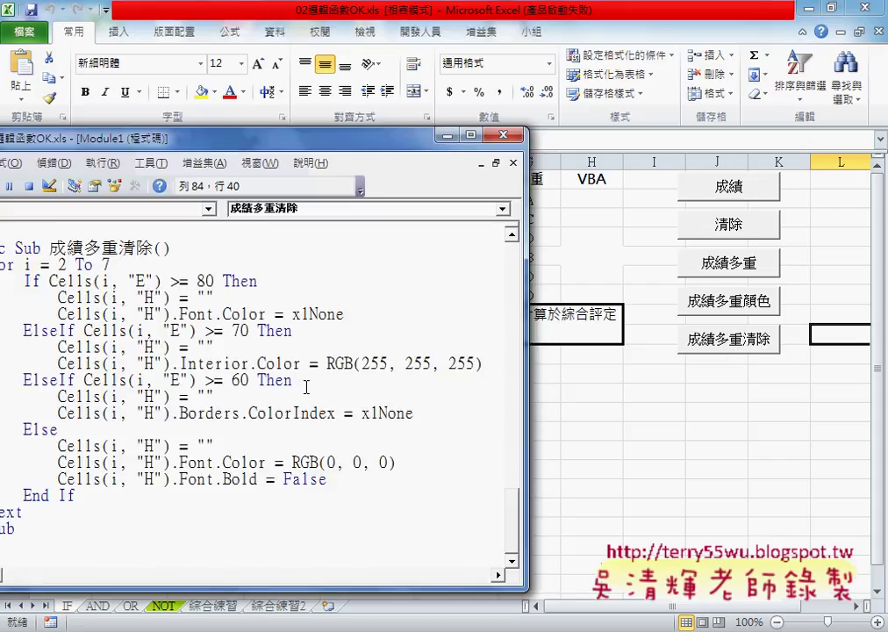
Step: Undo the Font.Color edit so it resets to RGB(0, 0, 0) again
{"action": "left_click", "coordinate": [365, 366]}
{"action": "double_click", "coordinate": [303, 314]}
{"action": "key", "text": "ctrl+z"}
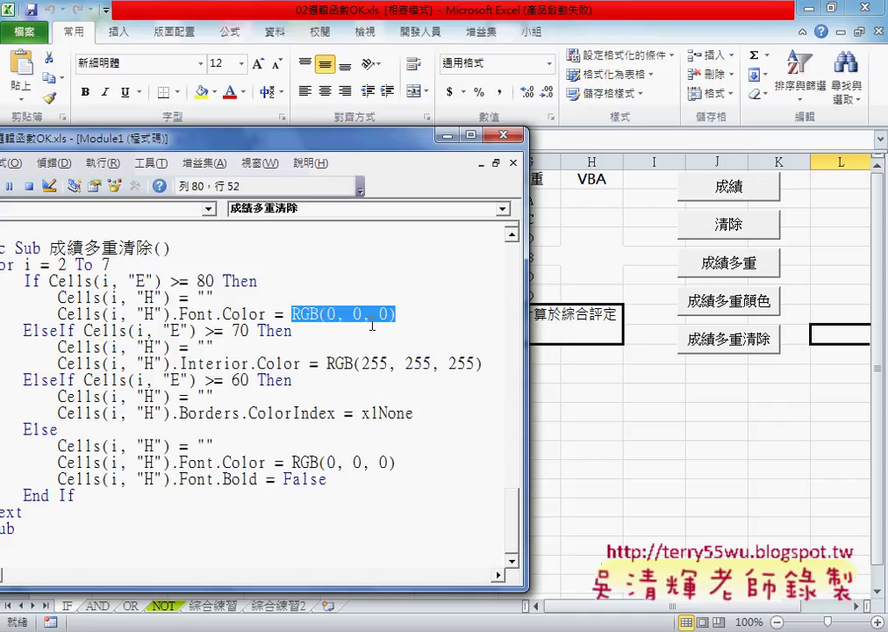
Step: Replace the RGB(255, 255, 255) Interior.Color fill reset with xlNone
{"action": "left_click", "coordinate": [334, 364]}
{"action": "double_click", "coordinate": [360, 414]}
{"action": "key", "text": "ctrl+c"}
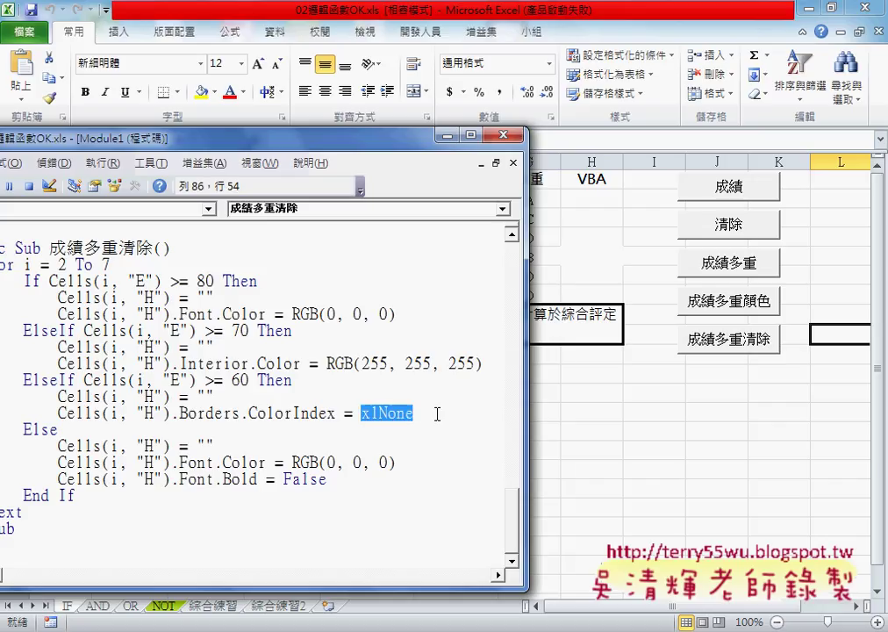
{"action": "left_click_drag", "start_coordinate": [326, 363], "coordinate": [495, 362]}
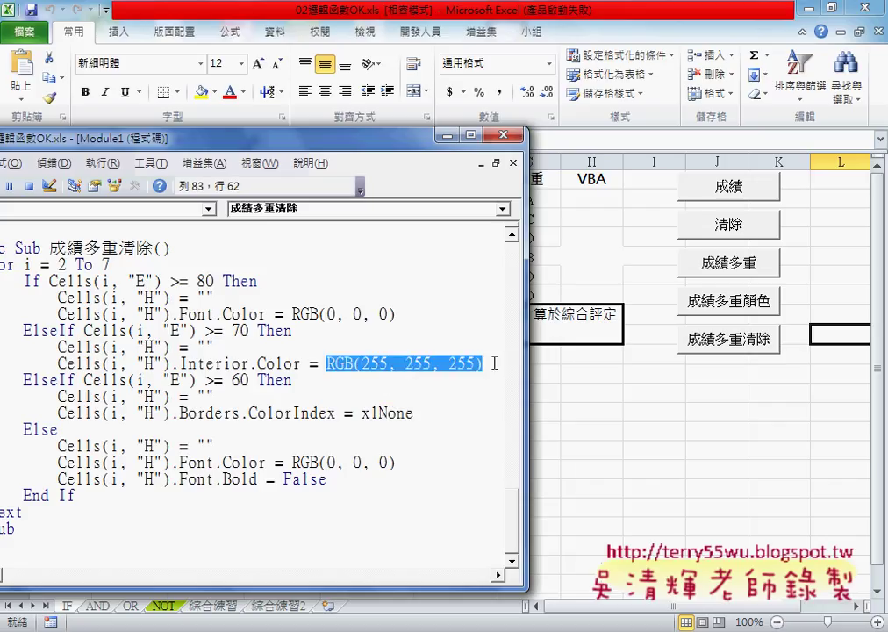
{"action": "key", "text": "ctrl+v"}
{"action": "left_click", "coordinate": [432, 413]}
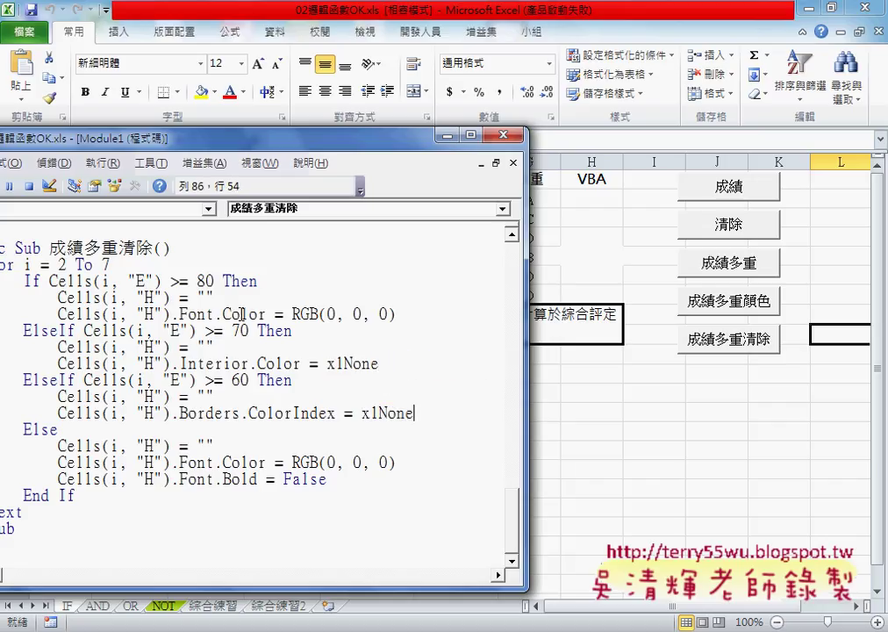
{"action": "left_click", "coordinate": [356, 363]}
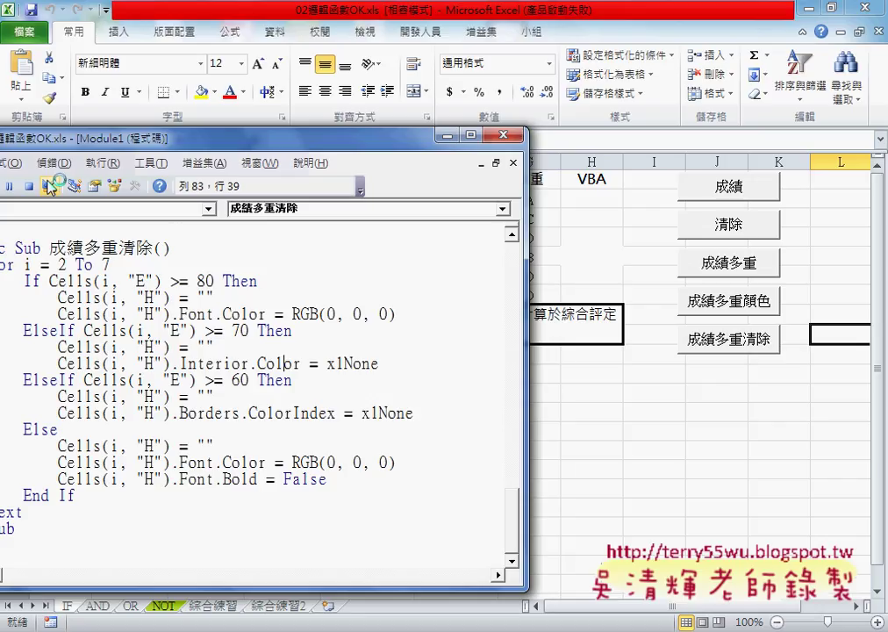
{"action": "left_click_drag", "start_coordinate": [13, 141], "coordinate": [44, 141]}
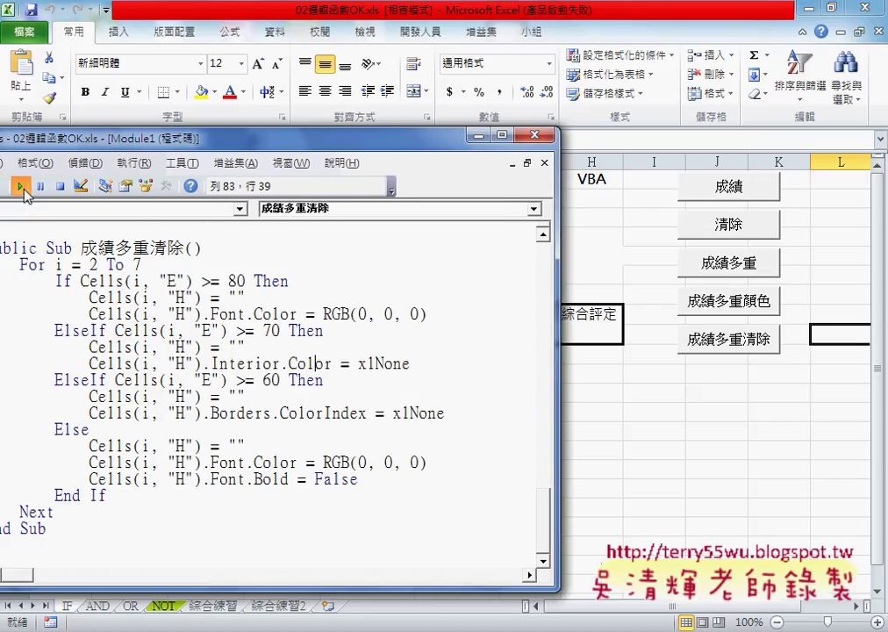
{"action": "left_click_drag", "start_coordinate": [171, 138], "coordinate": [124, 134]}
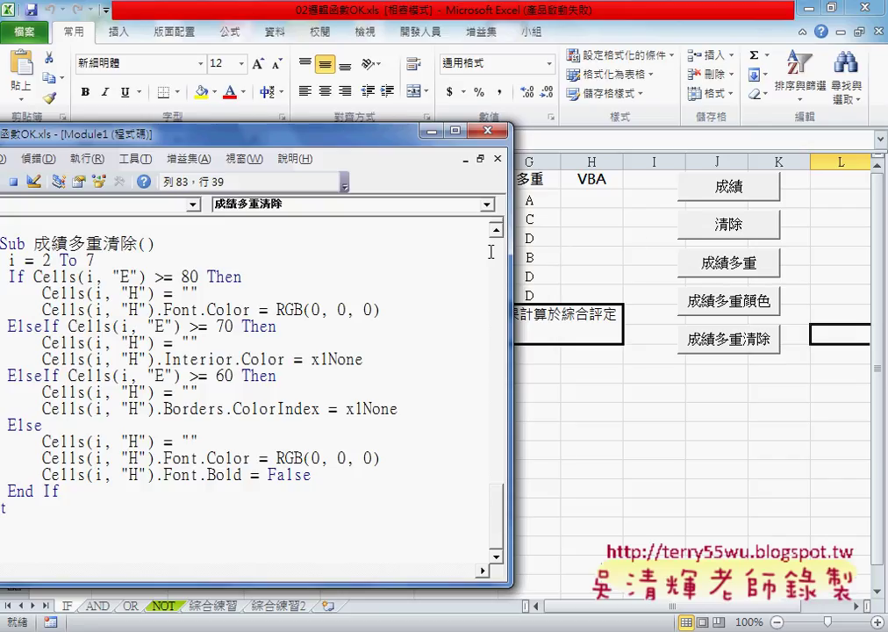
{"action": "left_click_drag", "start_coordinate": [342, 136], "coordinate": [475, 89]}
{"action": "left_click", "coordinate": [541, 361]}
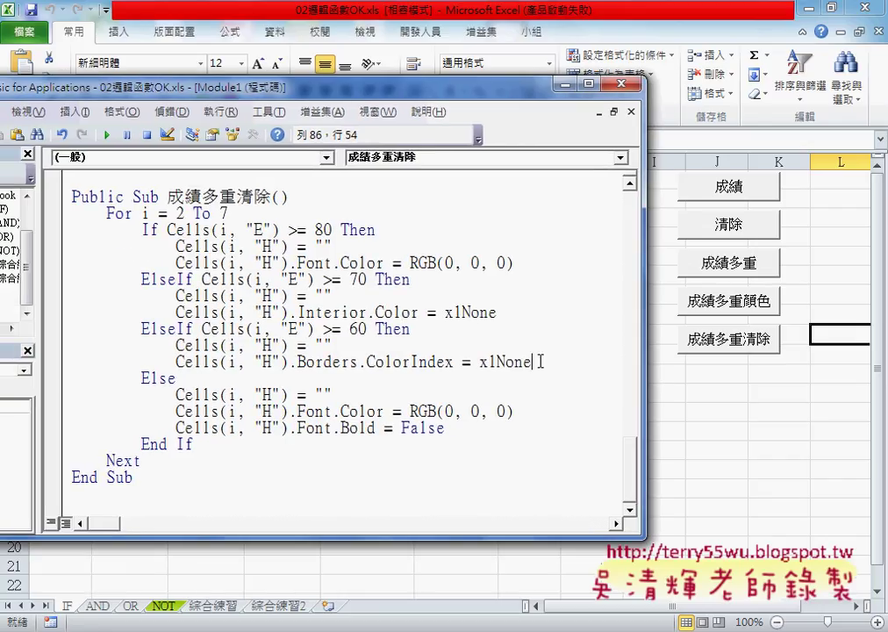
{"action": "left_click", "coordinate": [367, 312]}
{"action": "left_click", "coordinate": [405, 312]}
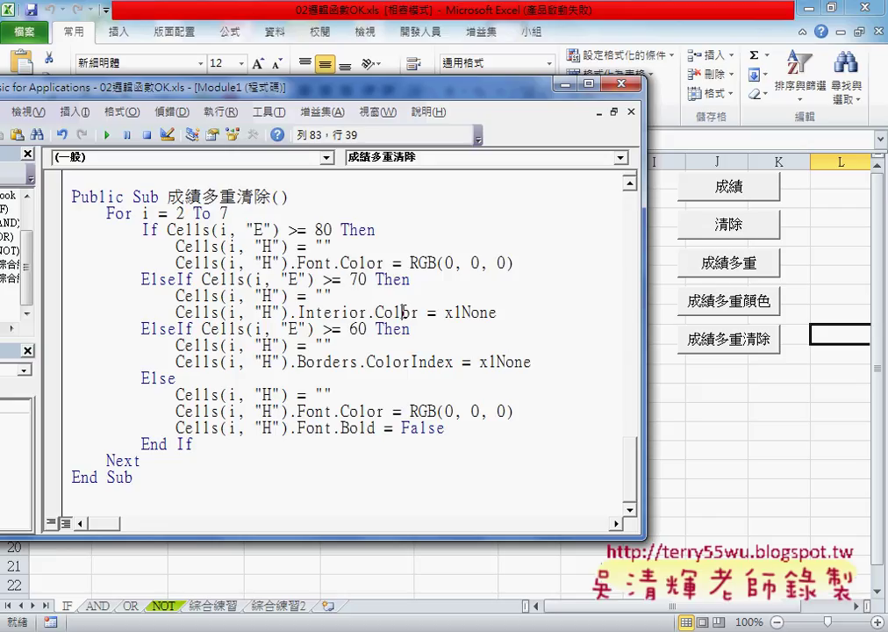
{"action": "left_click", "coordinate": [418, 360]}
{"action": "left_click", "coordinate": [419, 367]}
{"action": "left_click", "coordinate": [420, 367]}
{"action": "left_click", "coordinate": [420, 372]}
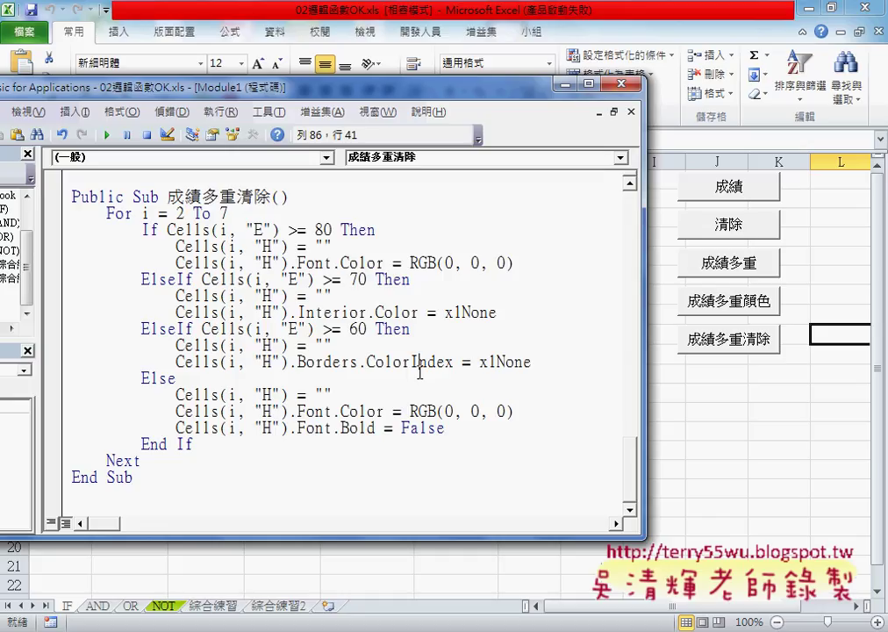